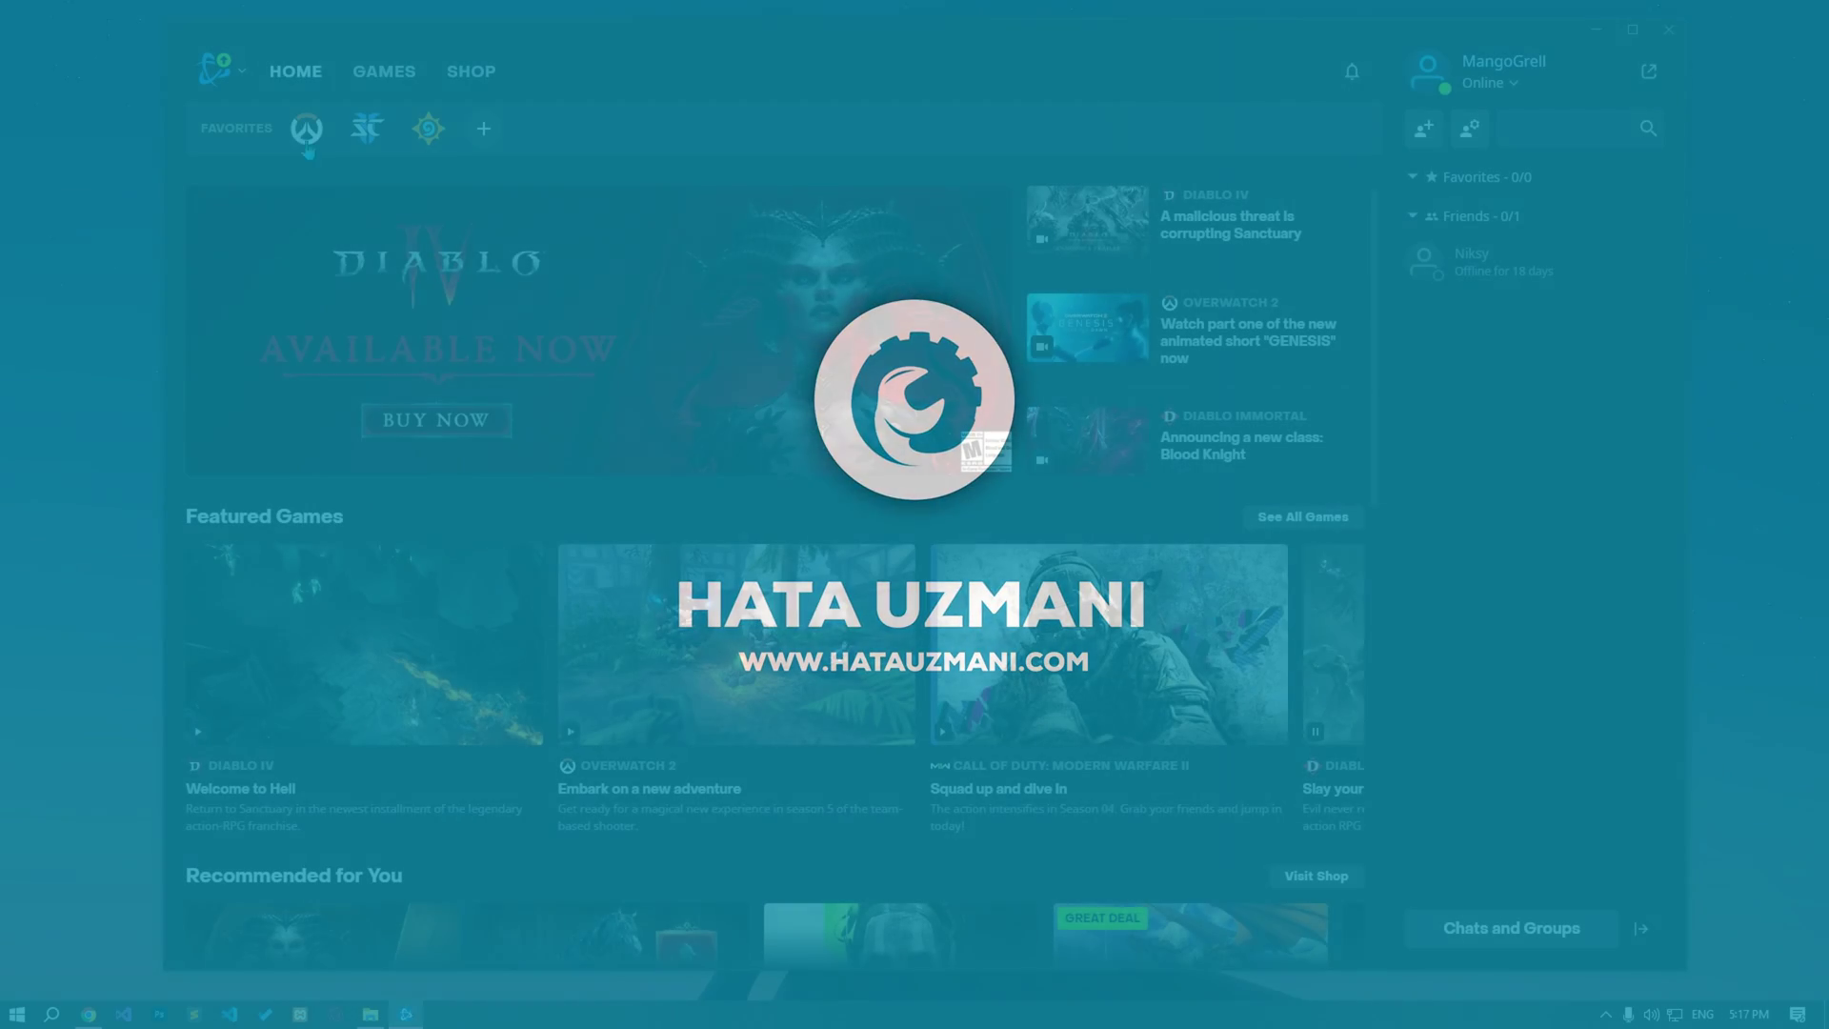
Open the Overwatch 2 game page and set its region first to Asia, finally to Americas.
{"action": "left_click", "coordinate": [307, 142]}
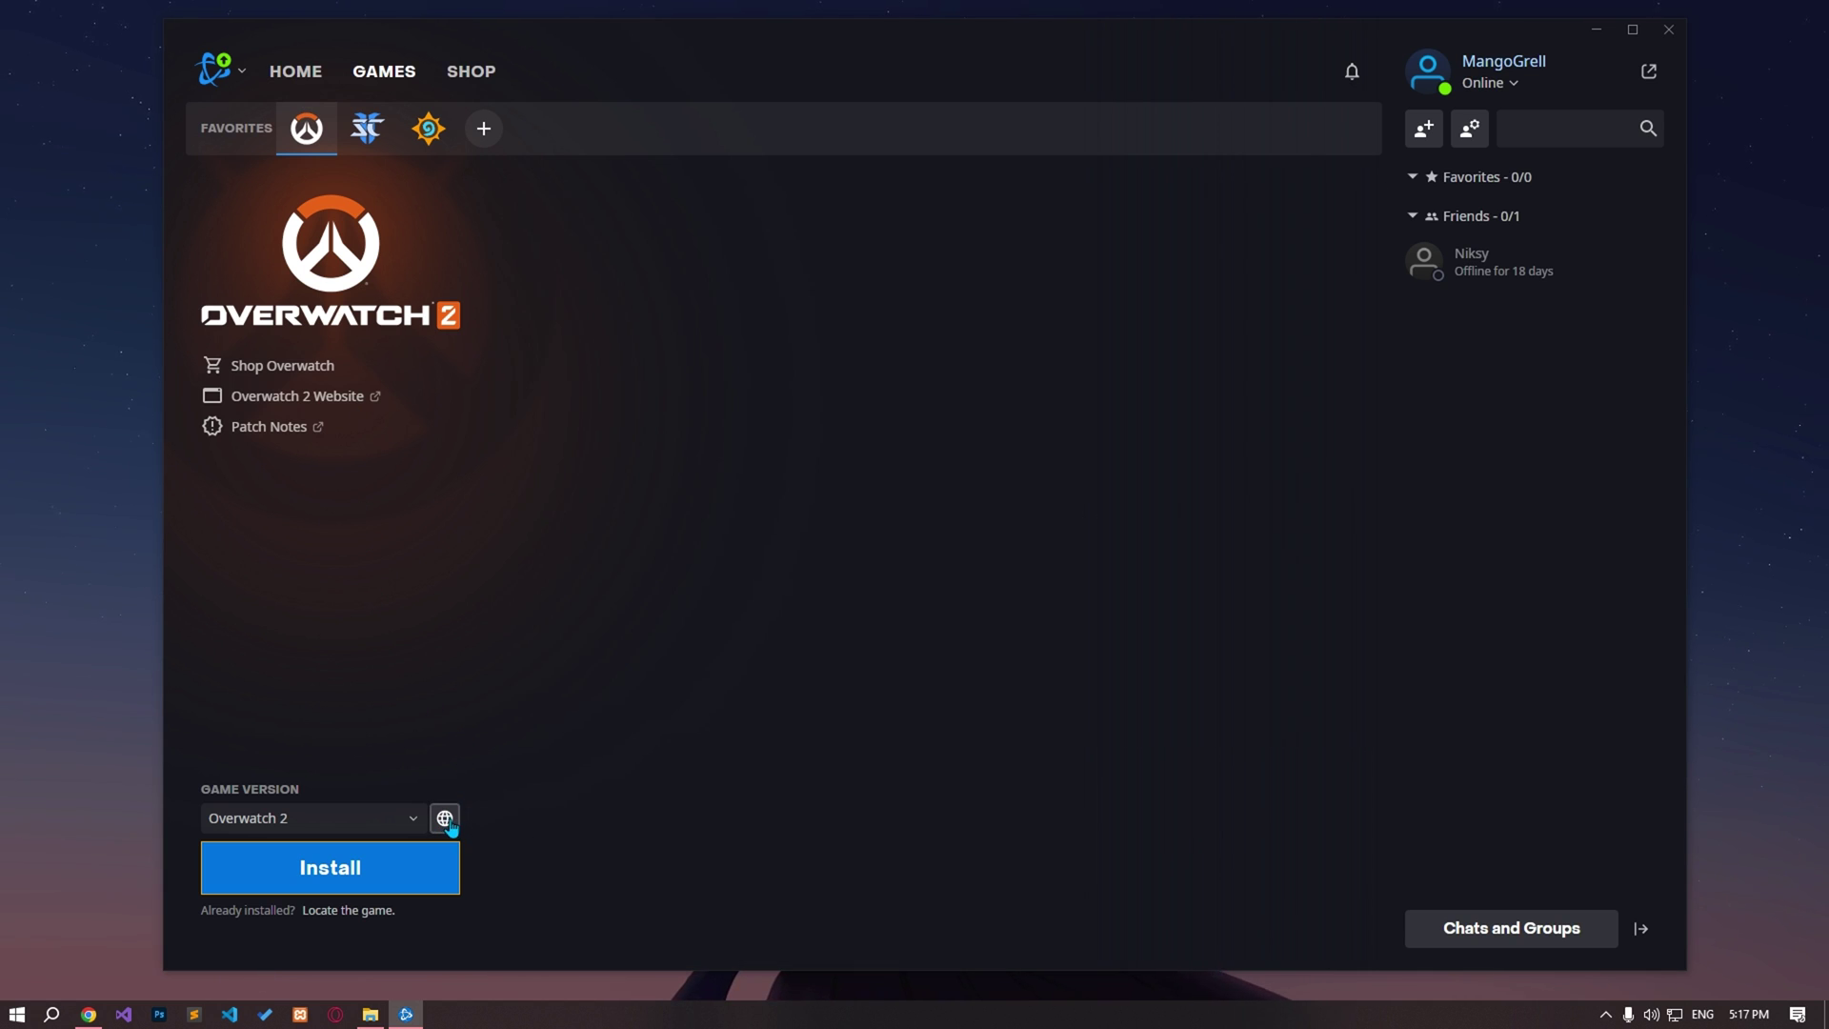
{"action": "left_click", "coordinate": [445, 820]}
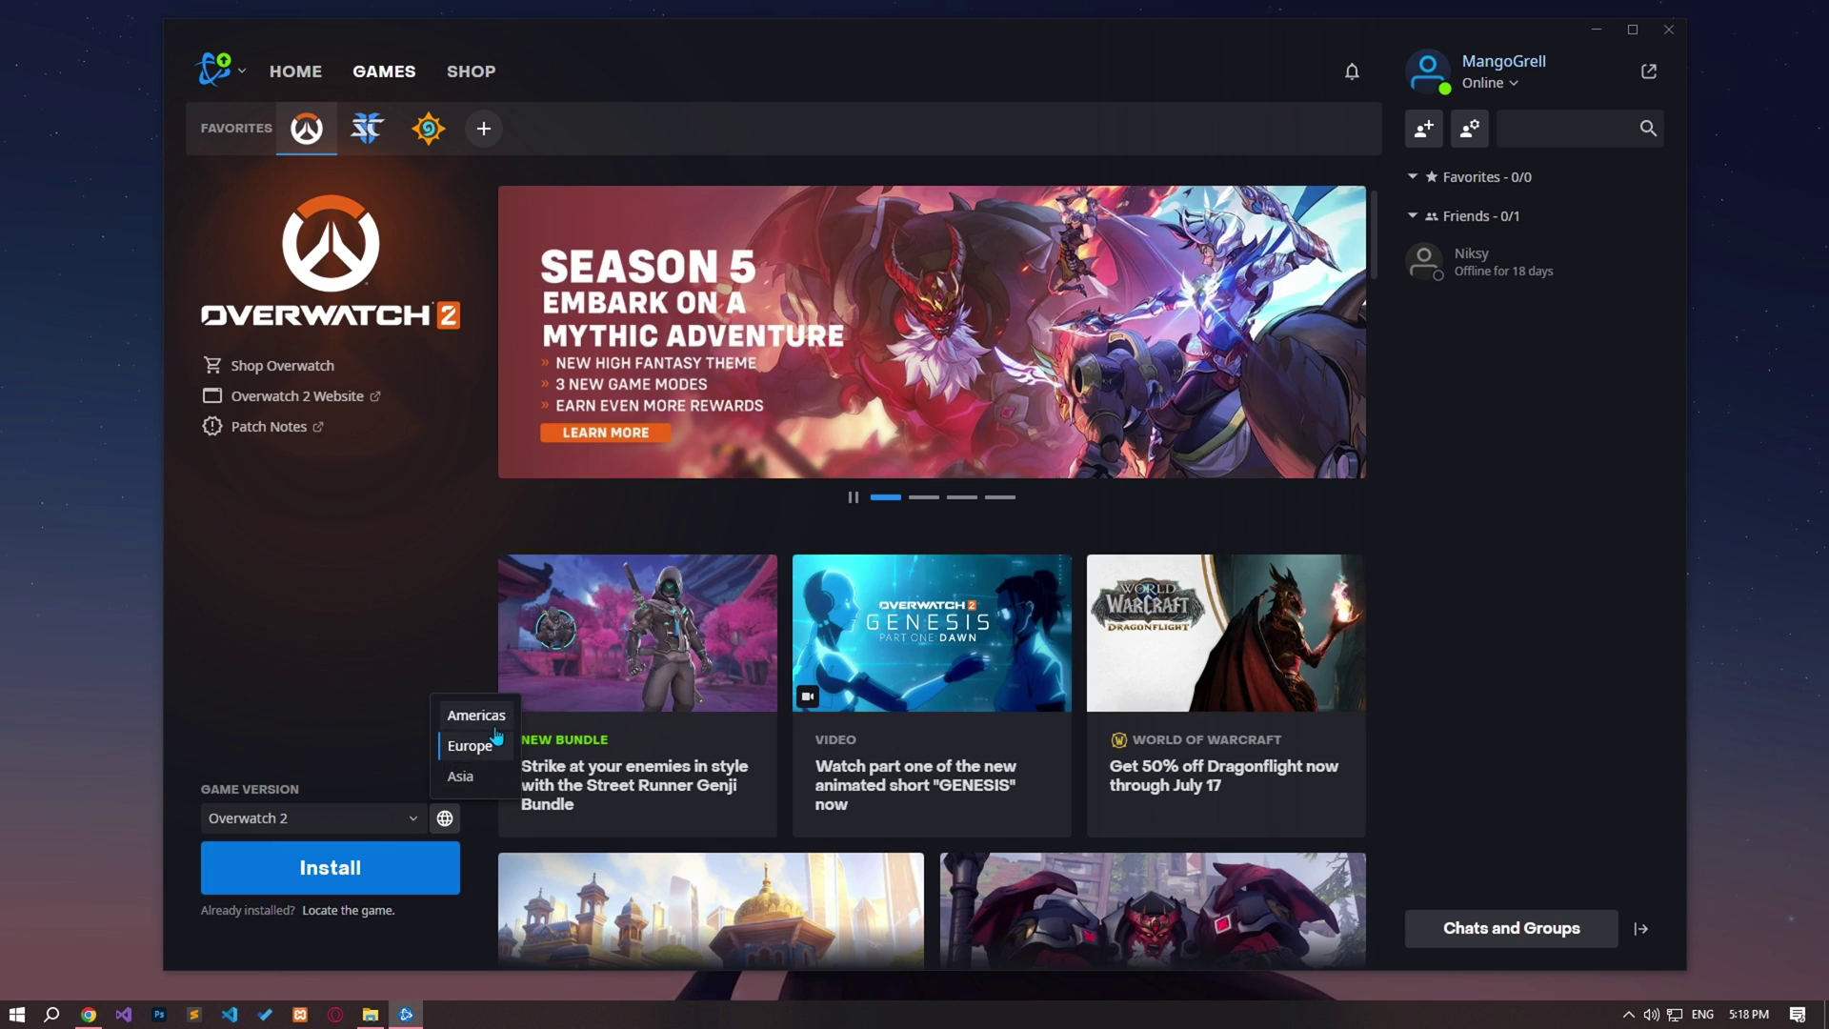
{"action": "left_click", "coordinate": [460, 777]}
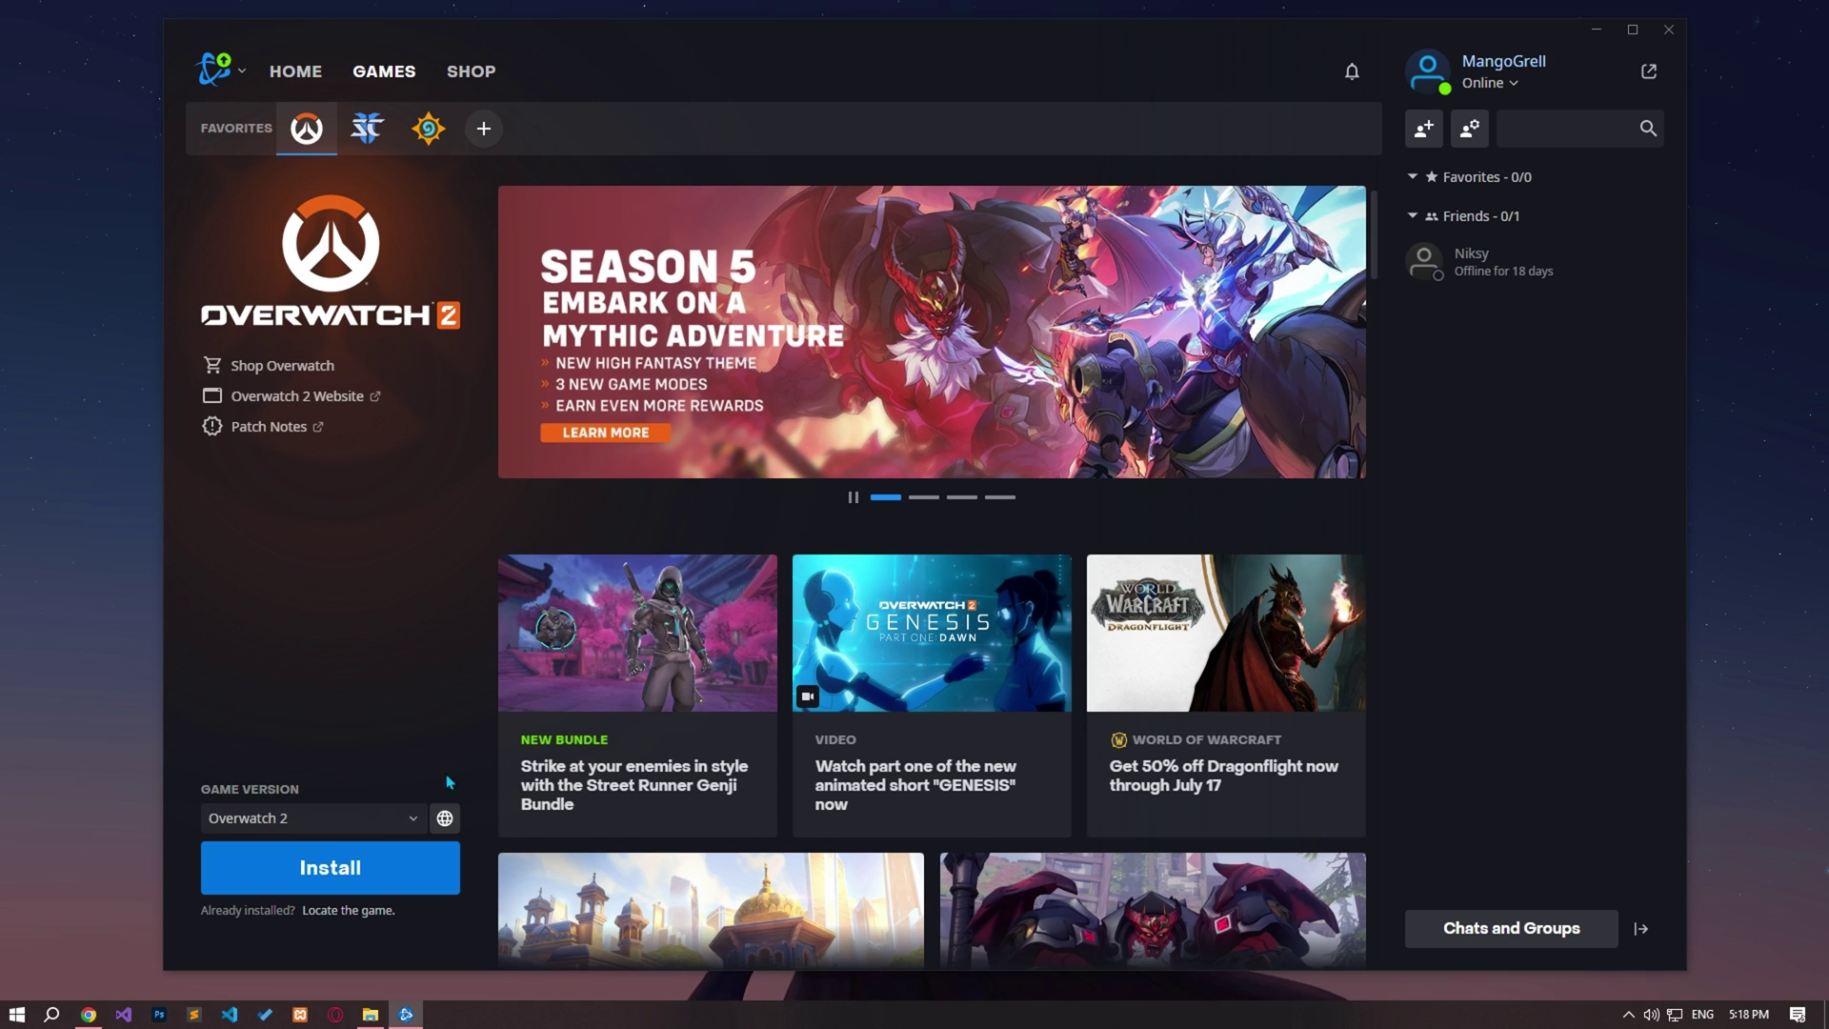
{"action": "left_click", "coordinate": [448, 825]}
{"action": "left_click", "coordinate": [467, 712]}
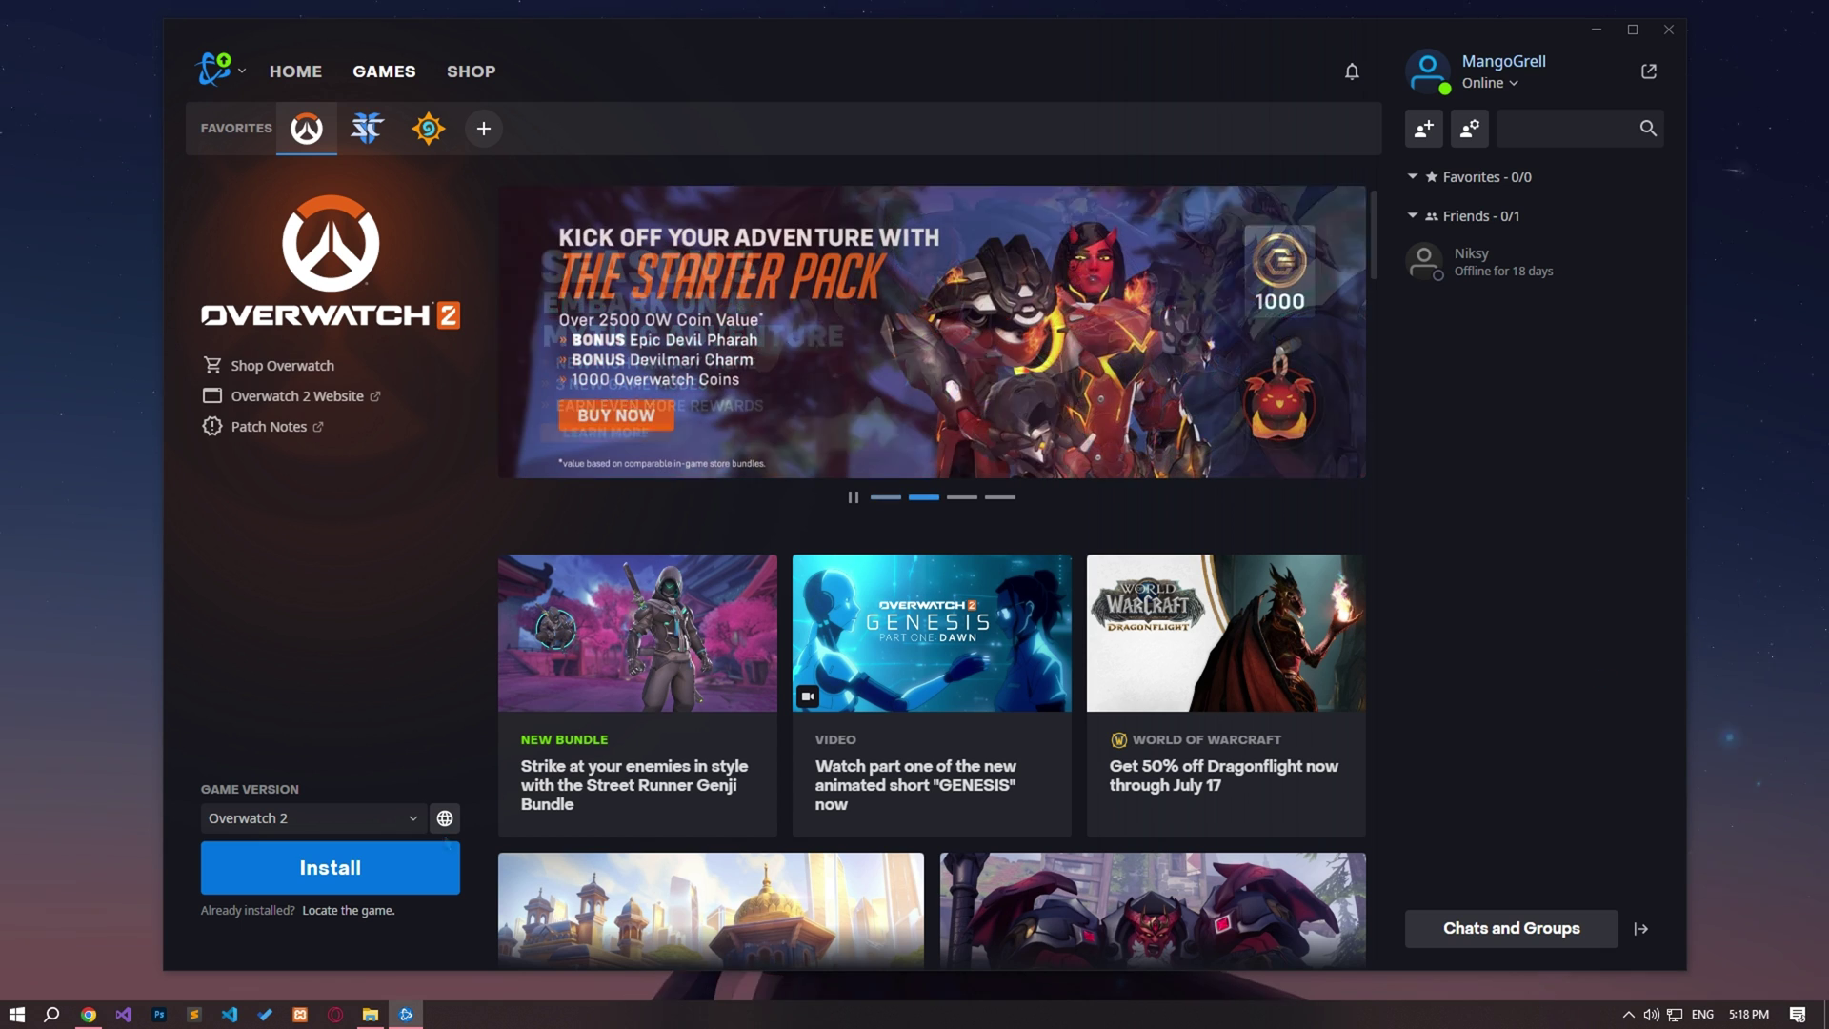
Toggle Limit download bandwidth on and off again in the download settings, and finish with the settings.
{"action": "left_click", "coordinate": [217, 70]}
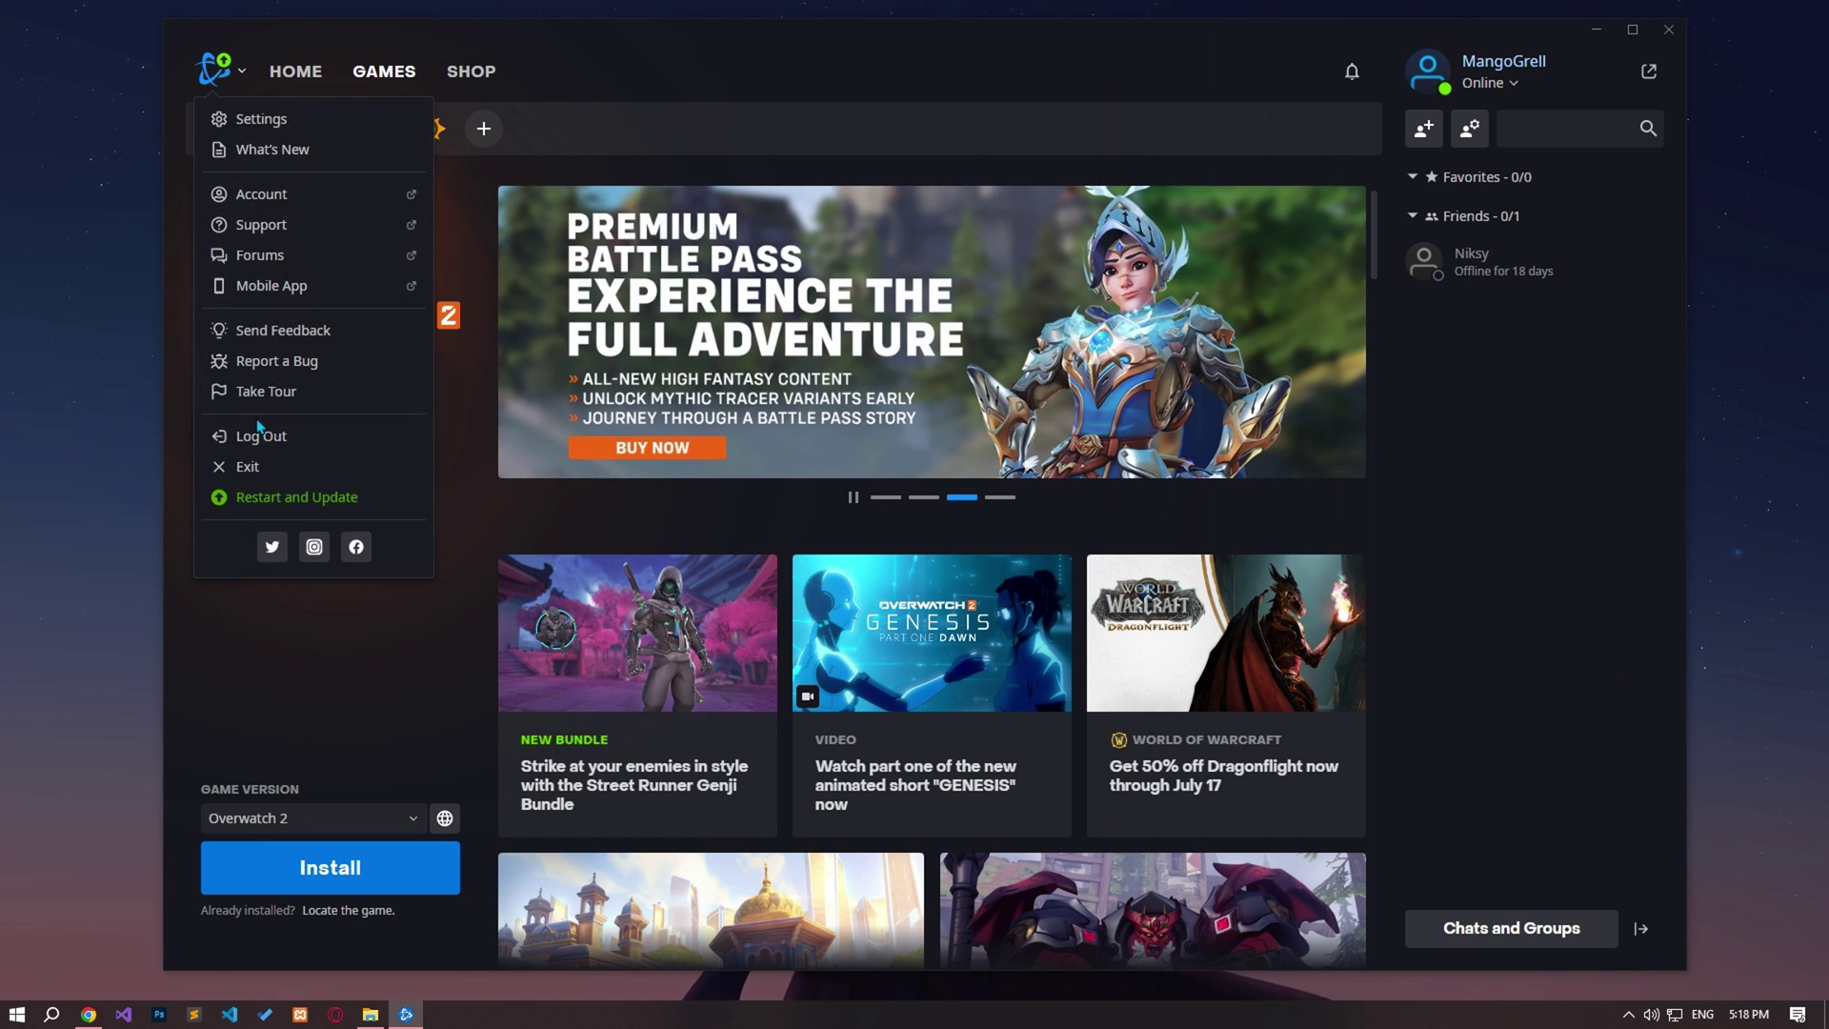
{"action": "left_click", "coordinate": [261, 120]}
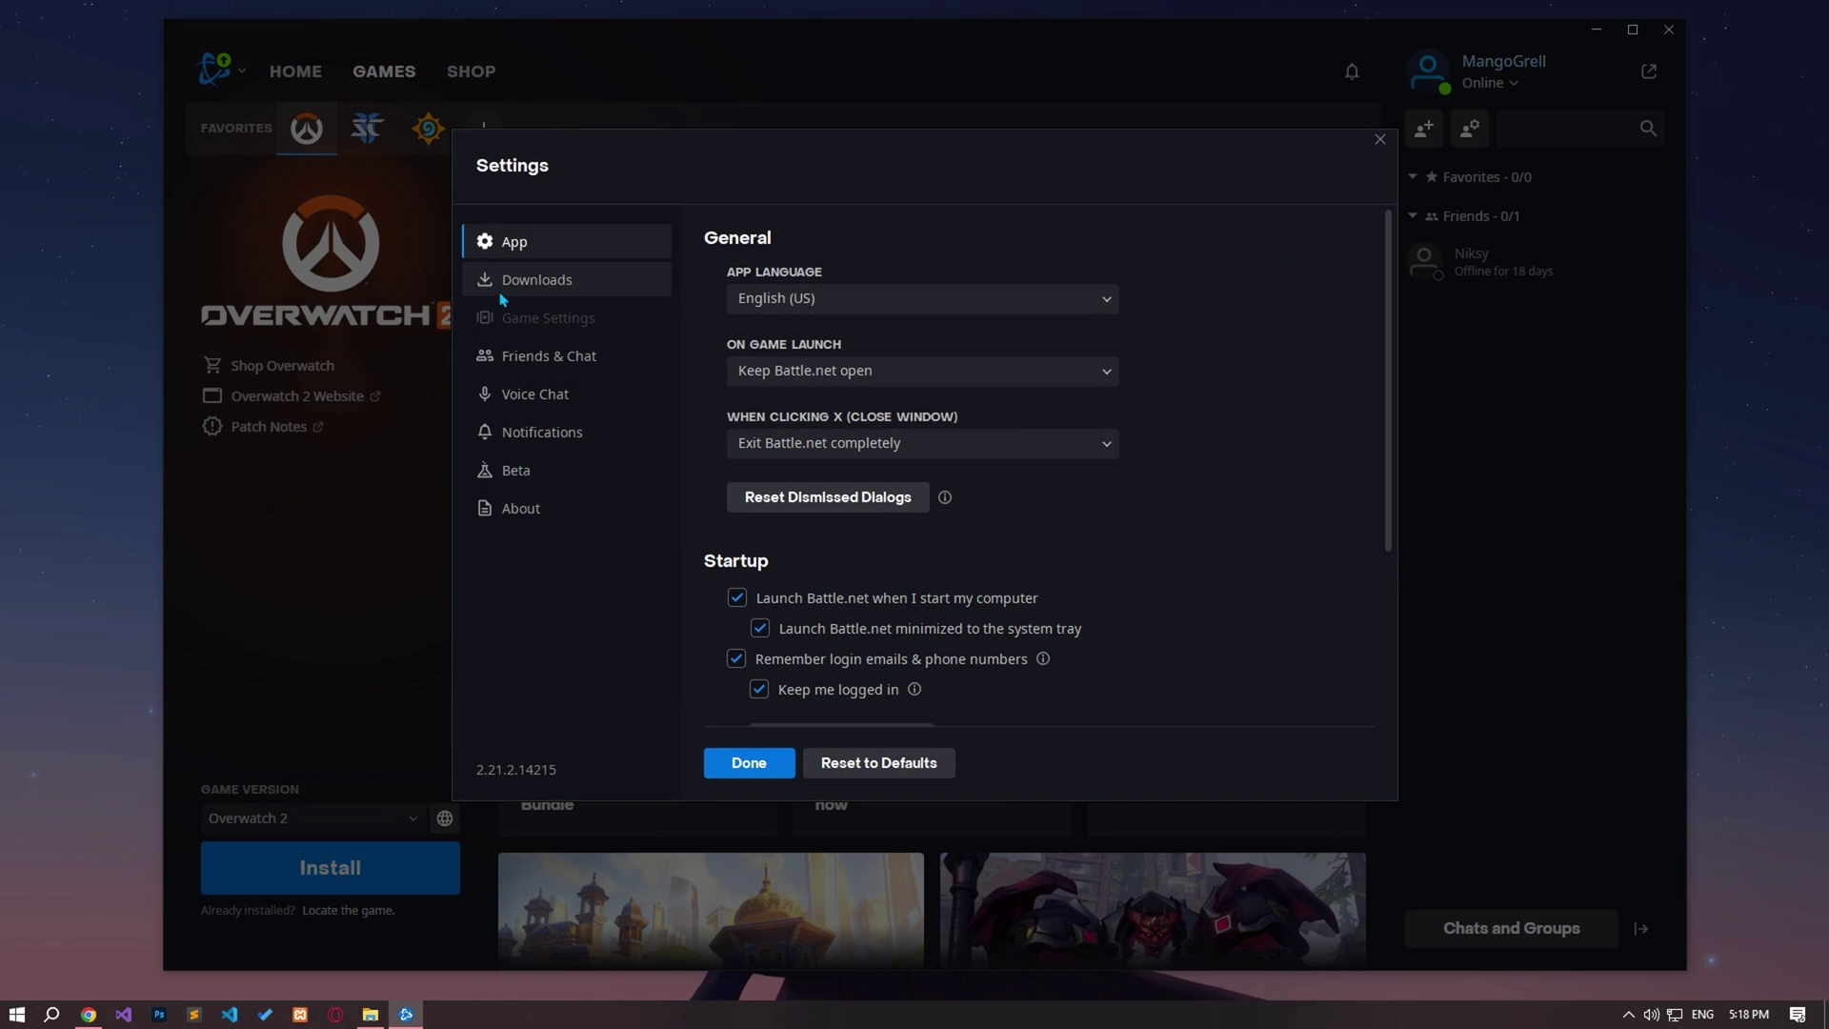
{"action": "left_click", "coordinate": [522, 289]}
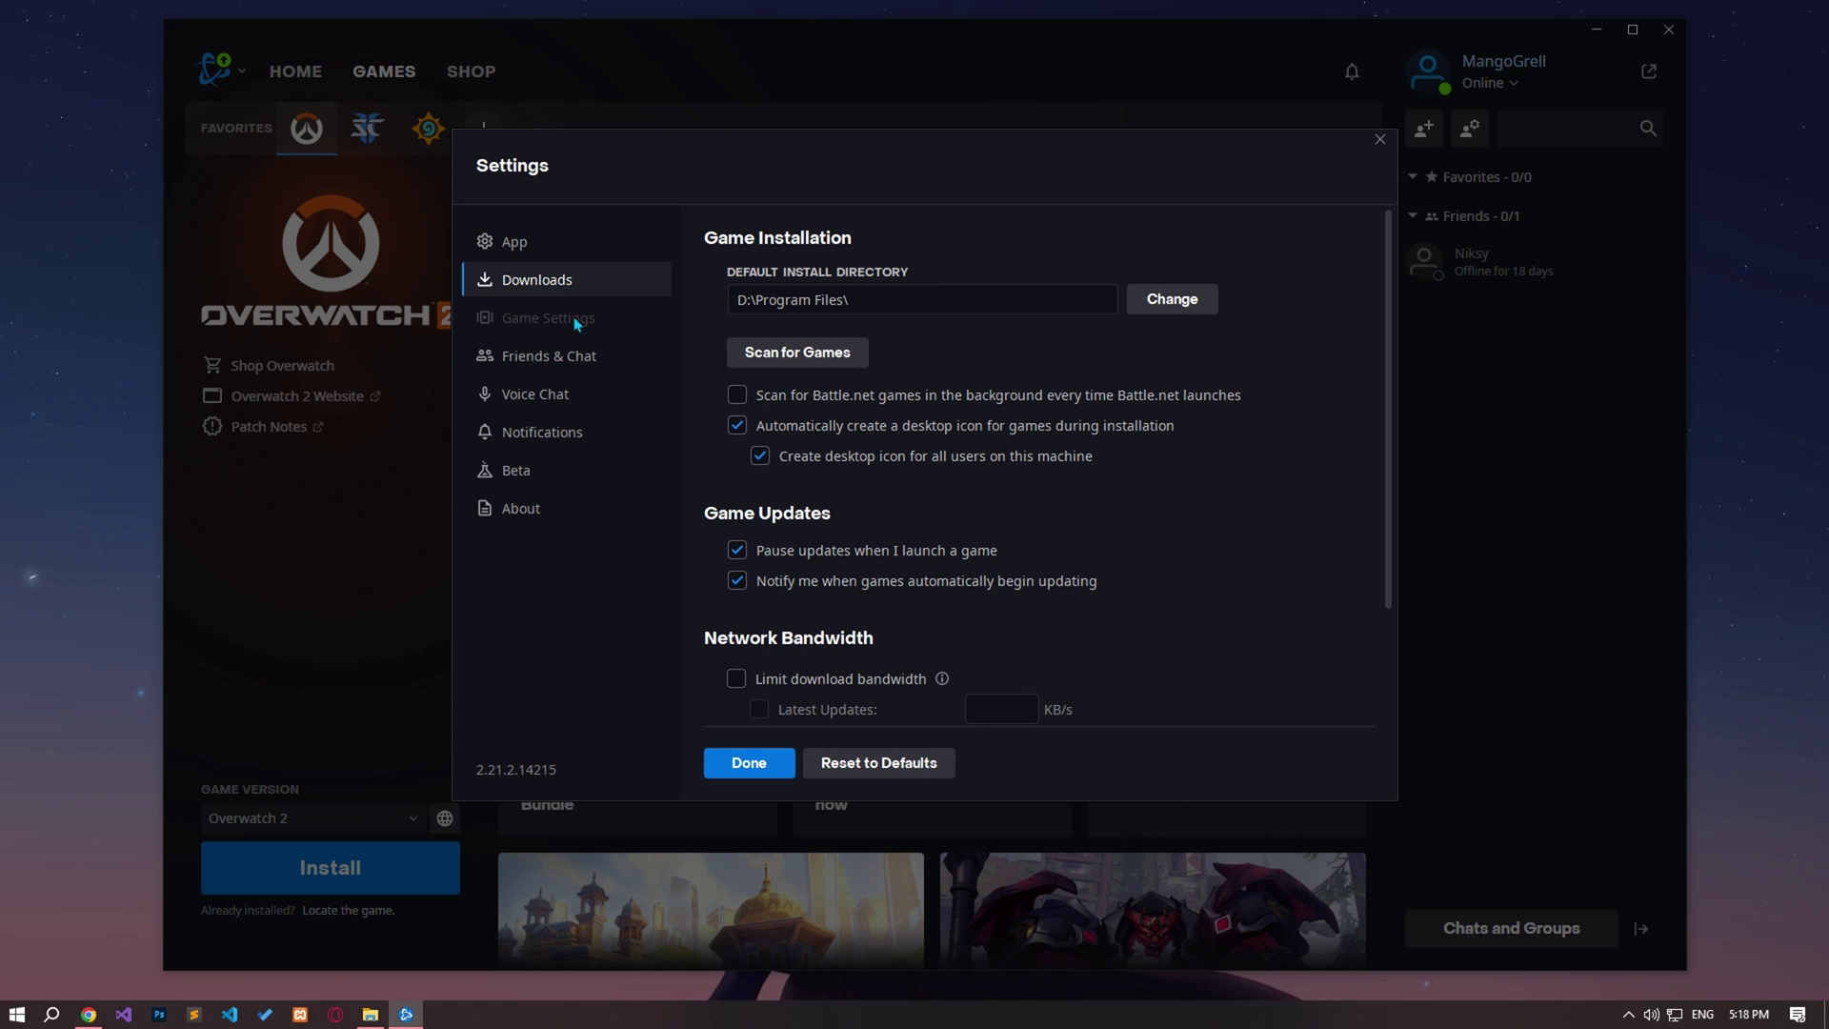
{"action": "scroll", "coordinate": [853, 587], "scroll_direction": "down", "scroll_amount": 3}
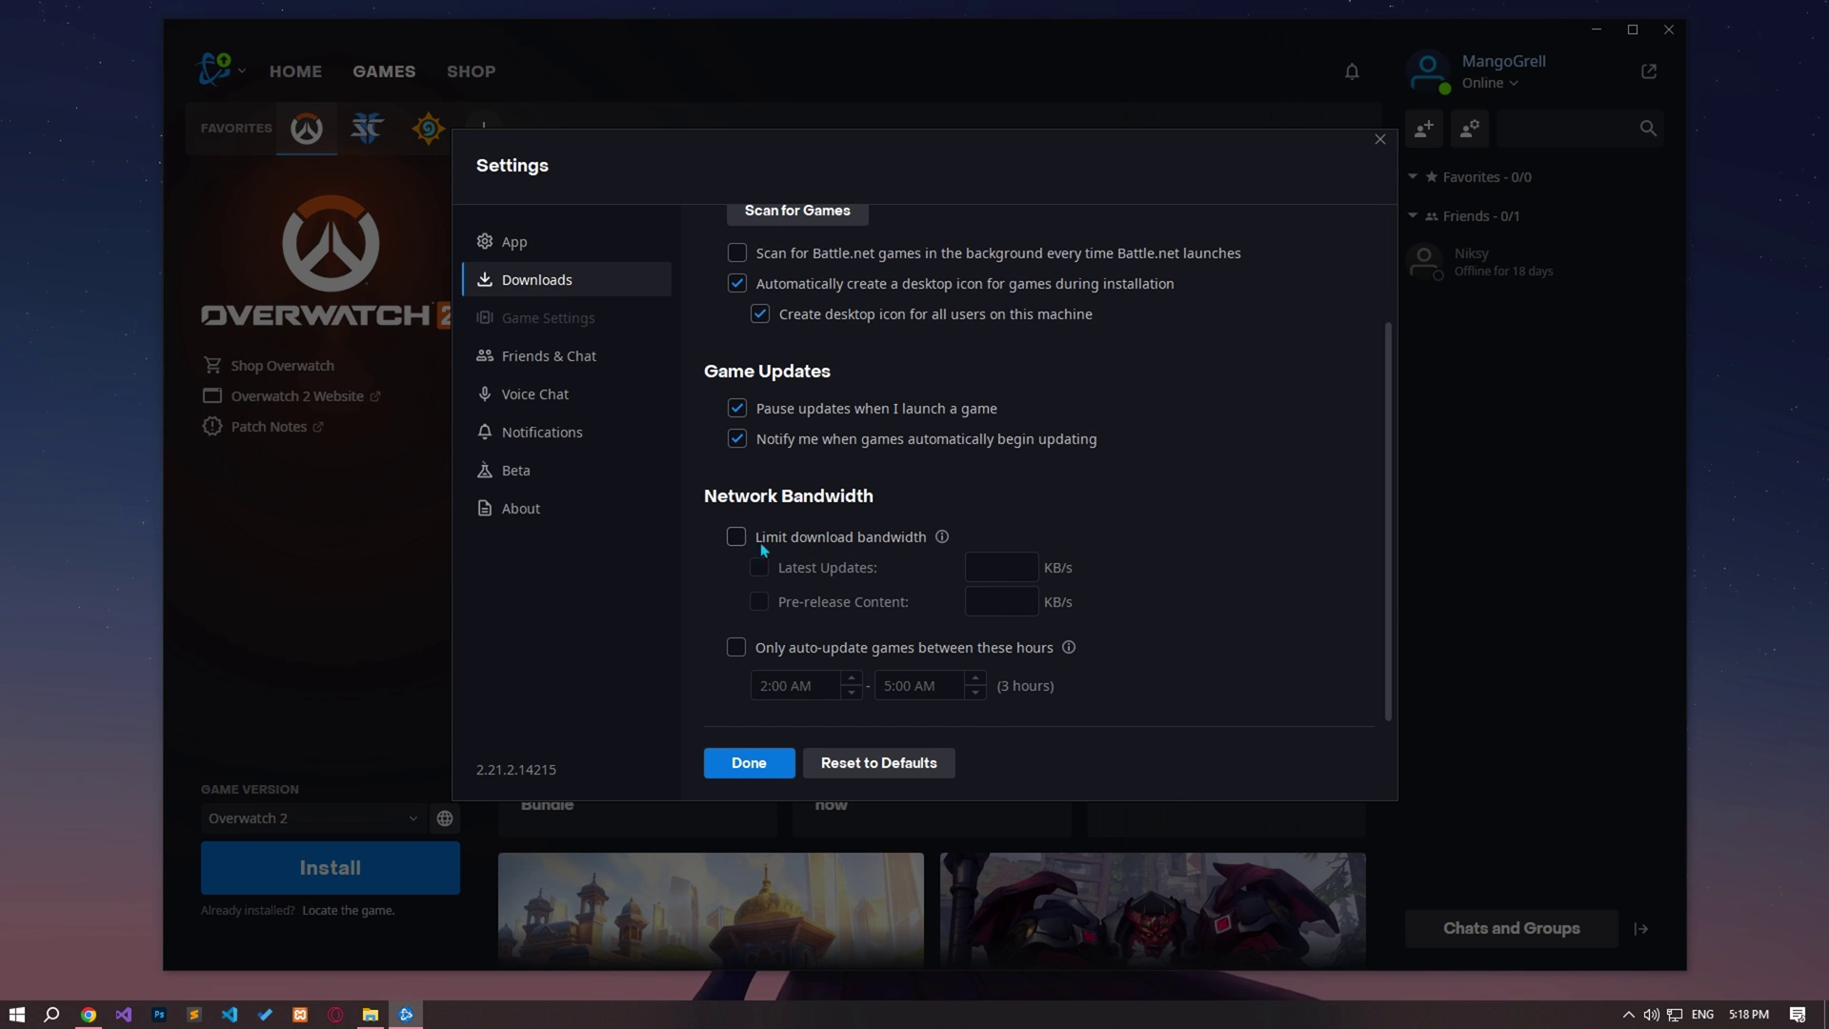
{"action": "left_click", "coordinate": [739, 537]}
{"action": "left_click", "coordinate": [742, 539]}
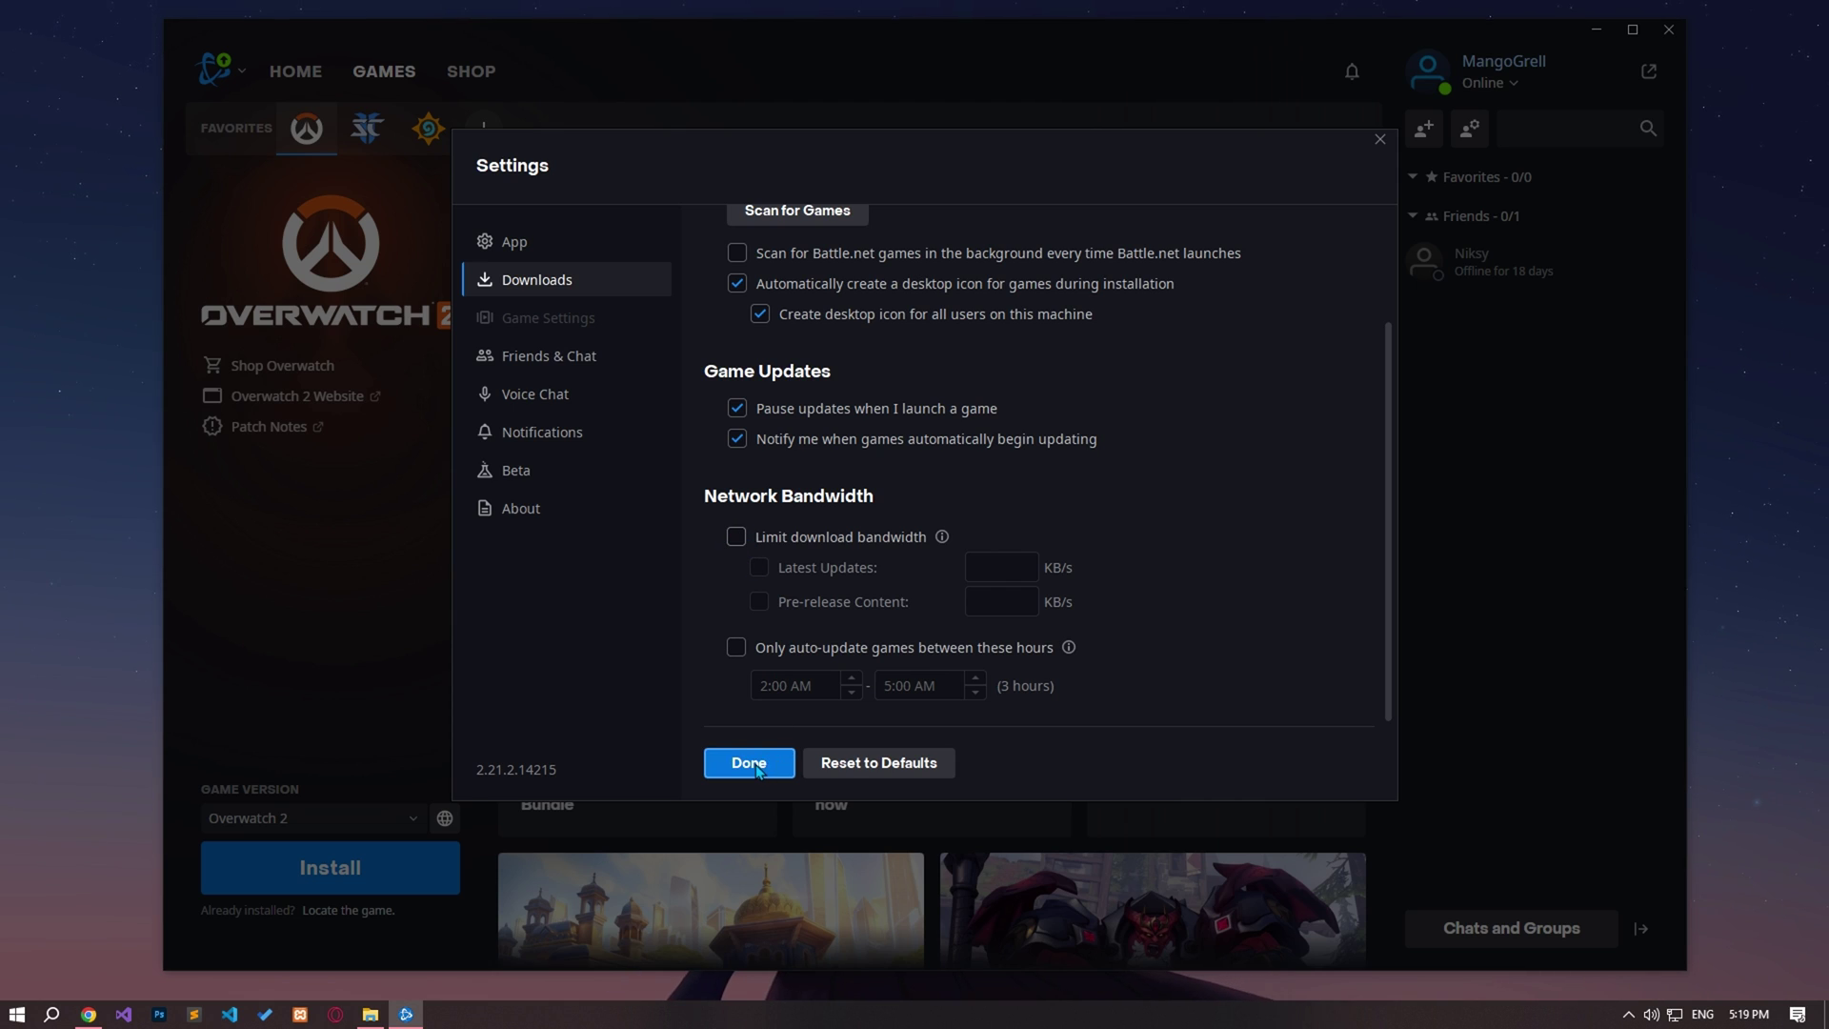
{"action": "left_click", "coordinate": [756, 772]}
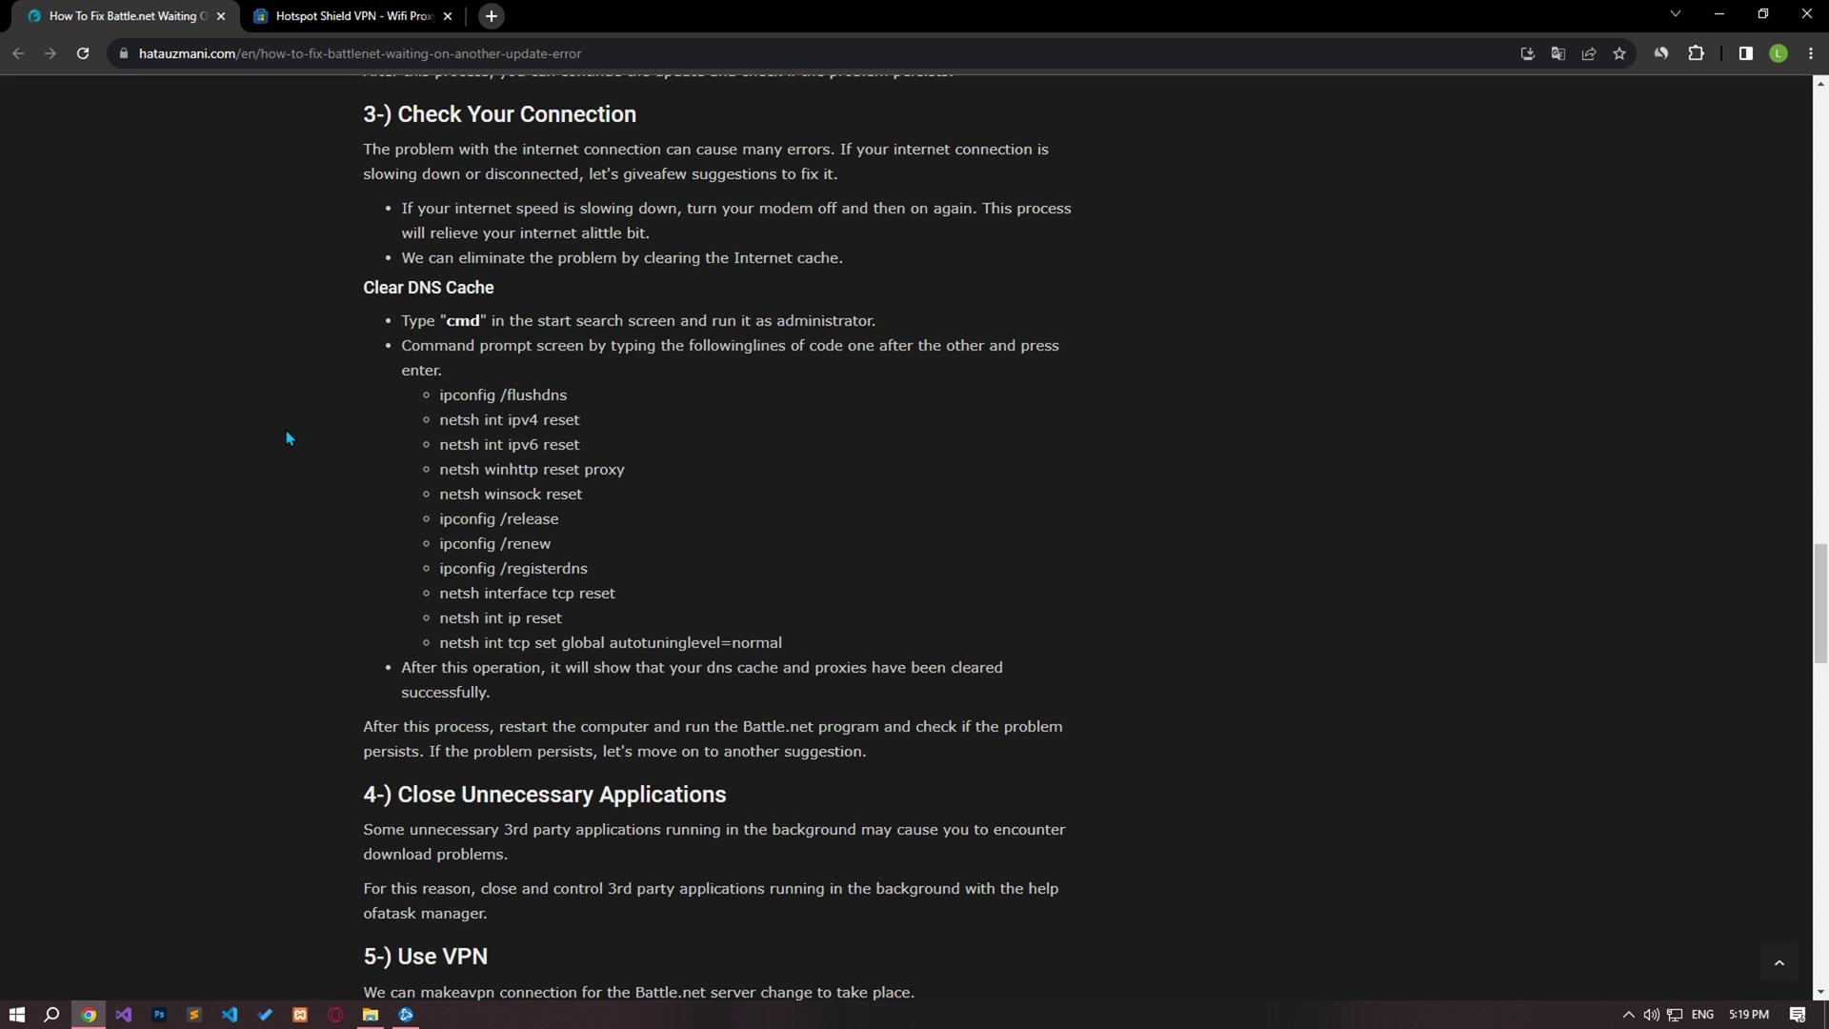
Find cmd, run Command Prompt as administrator, and move its window beside the article.
{"action": "left_click", "coordinate": [17, 1014]}
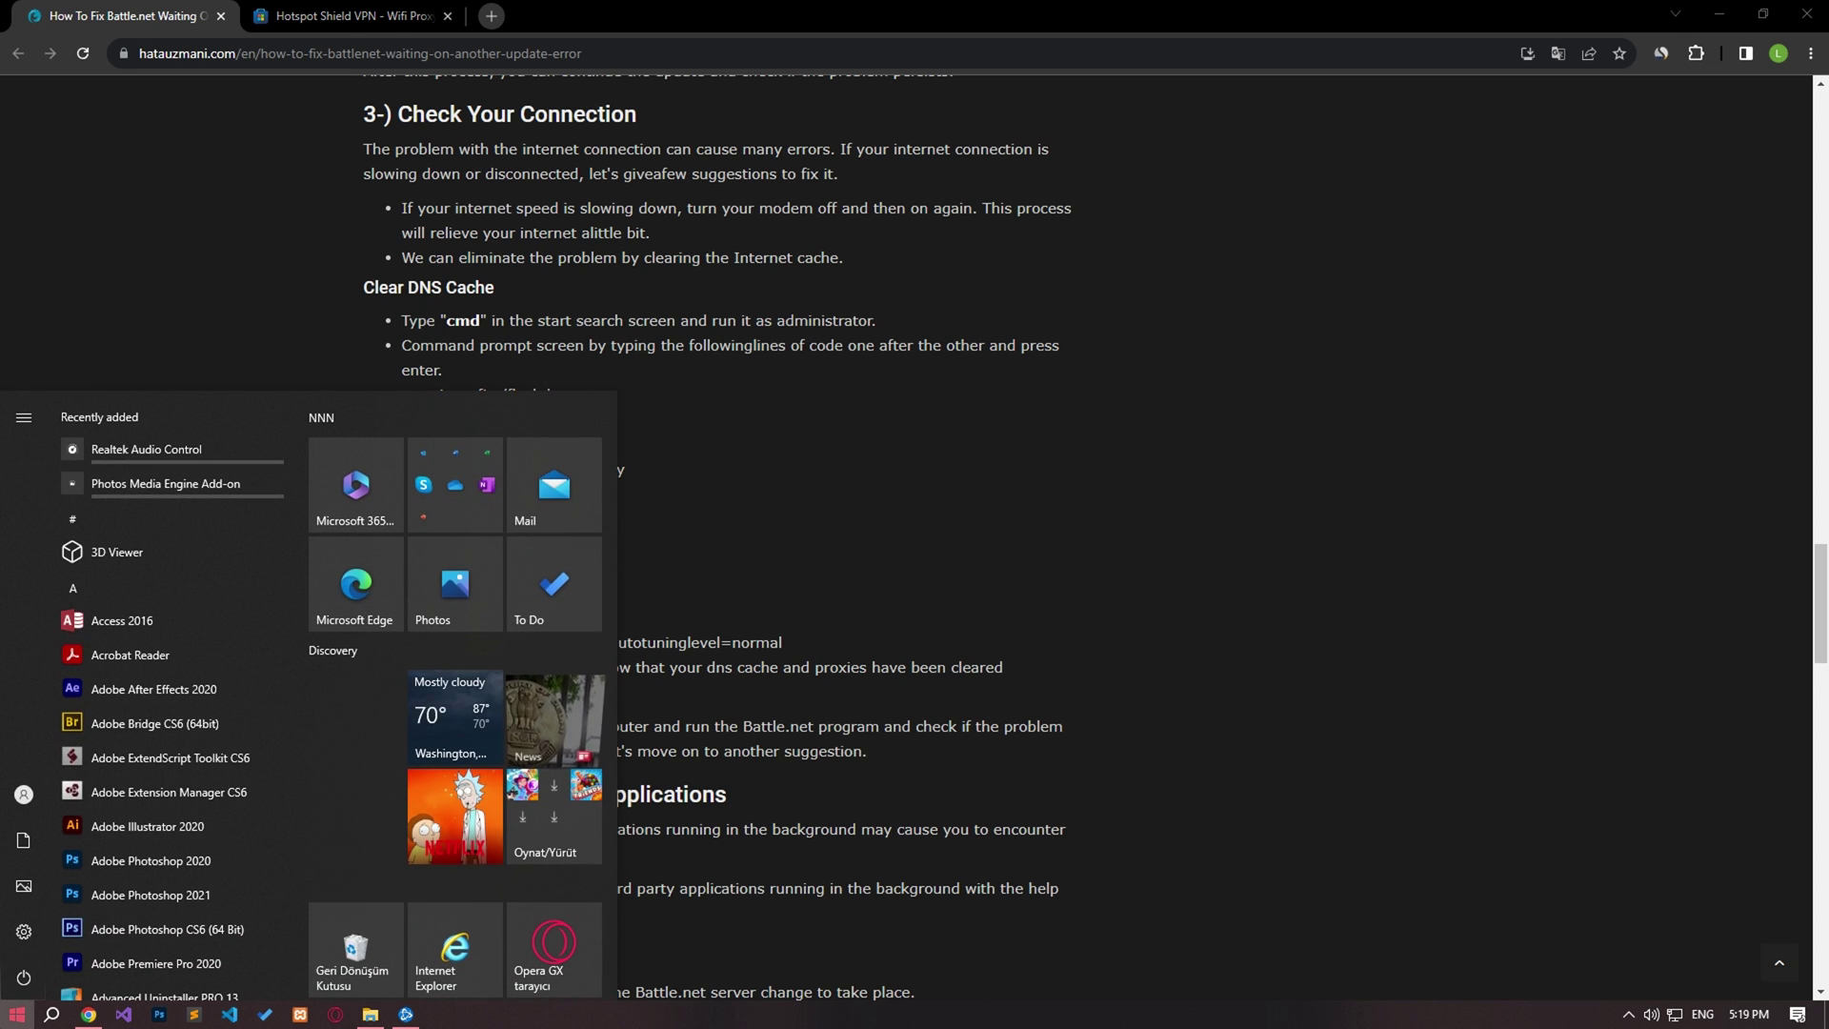
{"action": "type", "text": "cmd"}
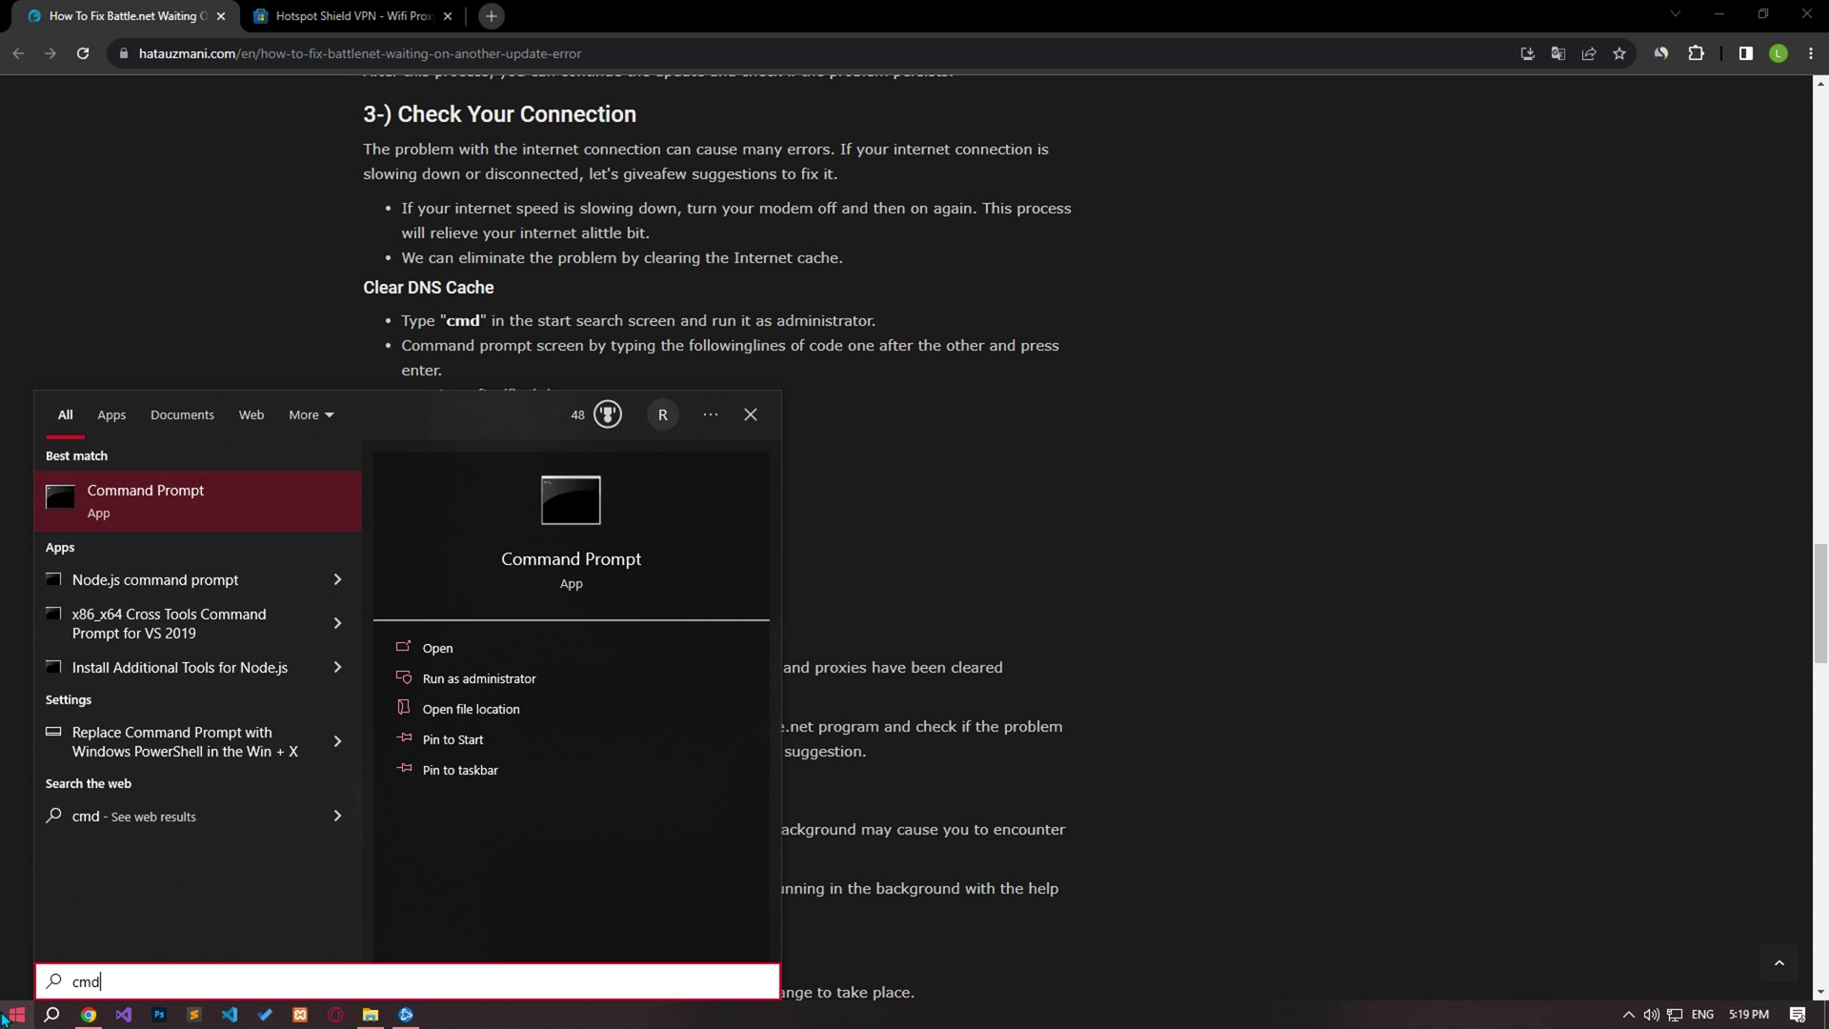
{"action": "left_click", "coordinate": [473, 679]}
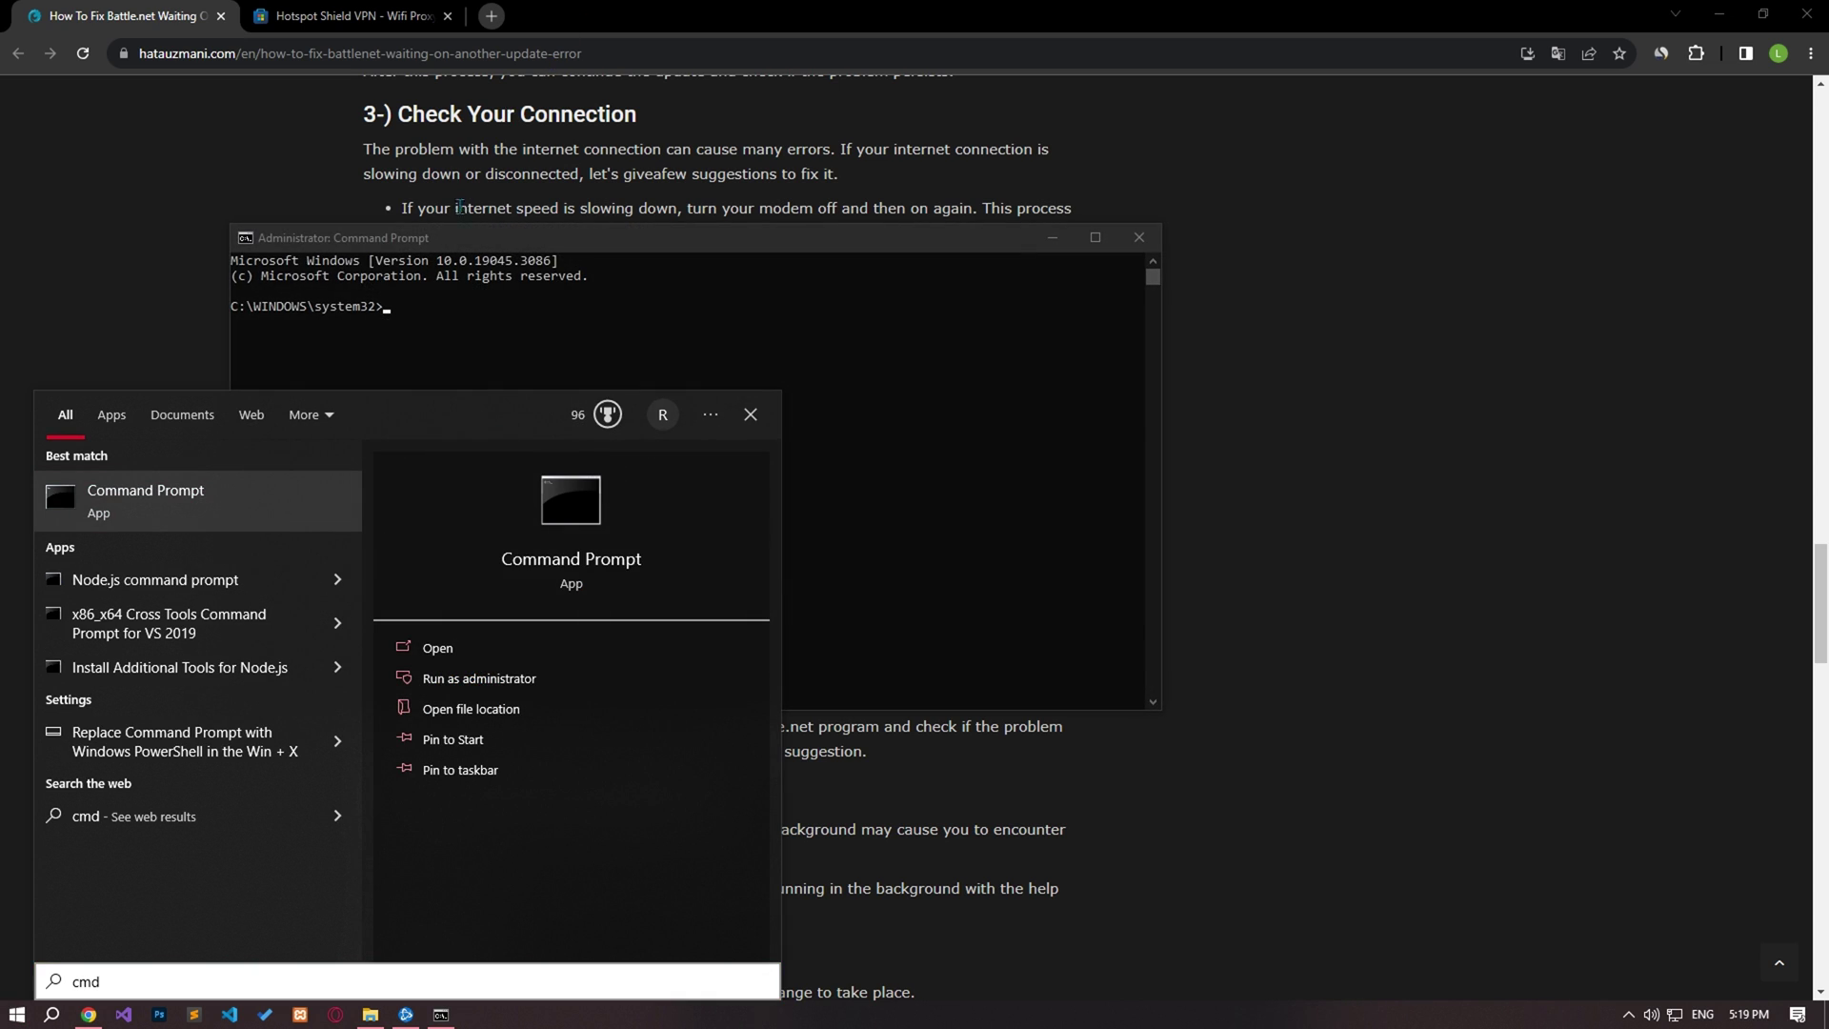
{"action": "left_click_drag", "start_coordinate": [548, 229], "coordinate": [1312, 340]}
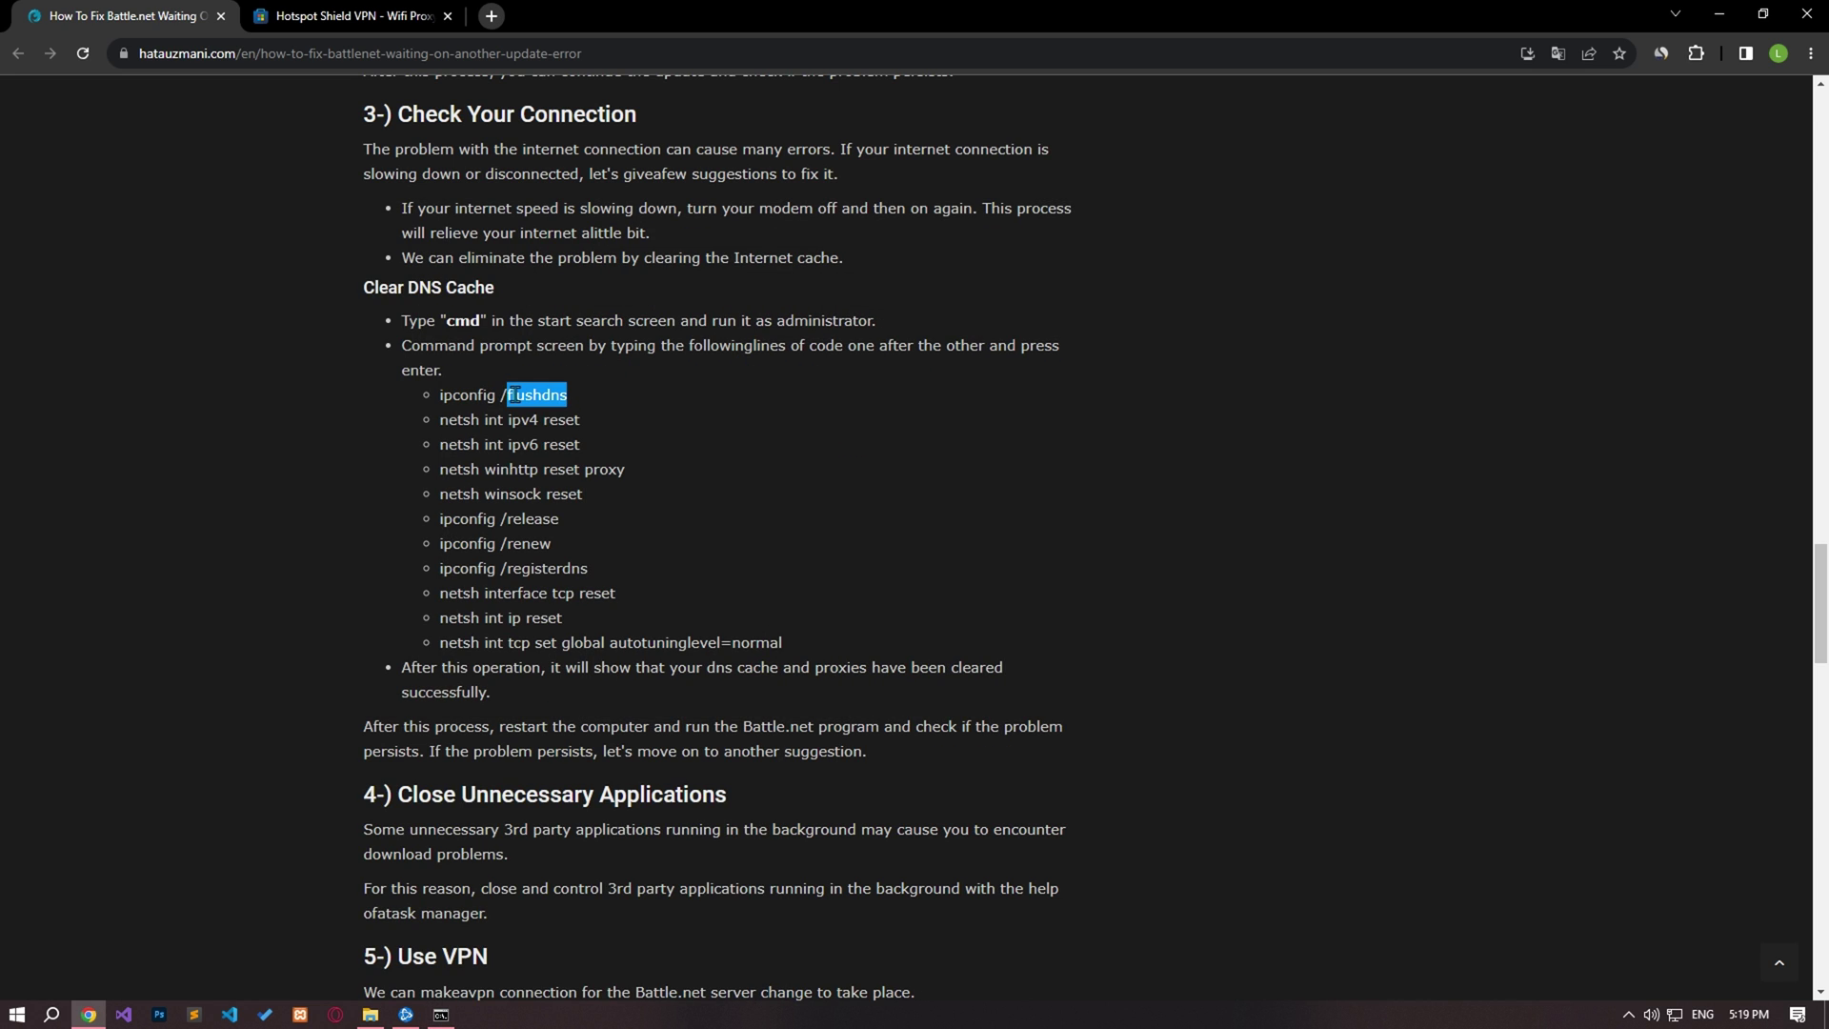
Run the article's Clear DNS Cache commands in Command Prompt, from ipconfig /flushdns through netsh int tcp set global autotuninglevel=normal.
{"action": "triple_click", "coordinate": [494, 390]}
{"action": "triple_click", "coordinate": [514, 444]}
{"action": "triple_click", "coordinate": [505, 493]}
{"action": "left_click_drag", "start_coordinate": [440, 568], "coordinate": [588, 567]}
{"action": "triple_click", "coordinate": [491, 593]}
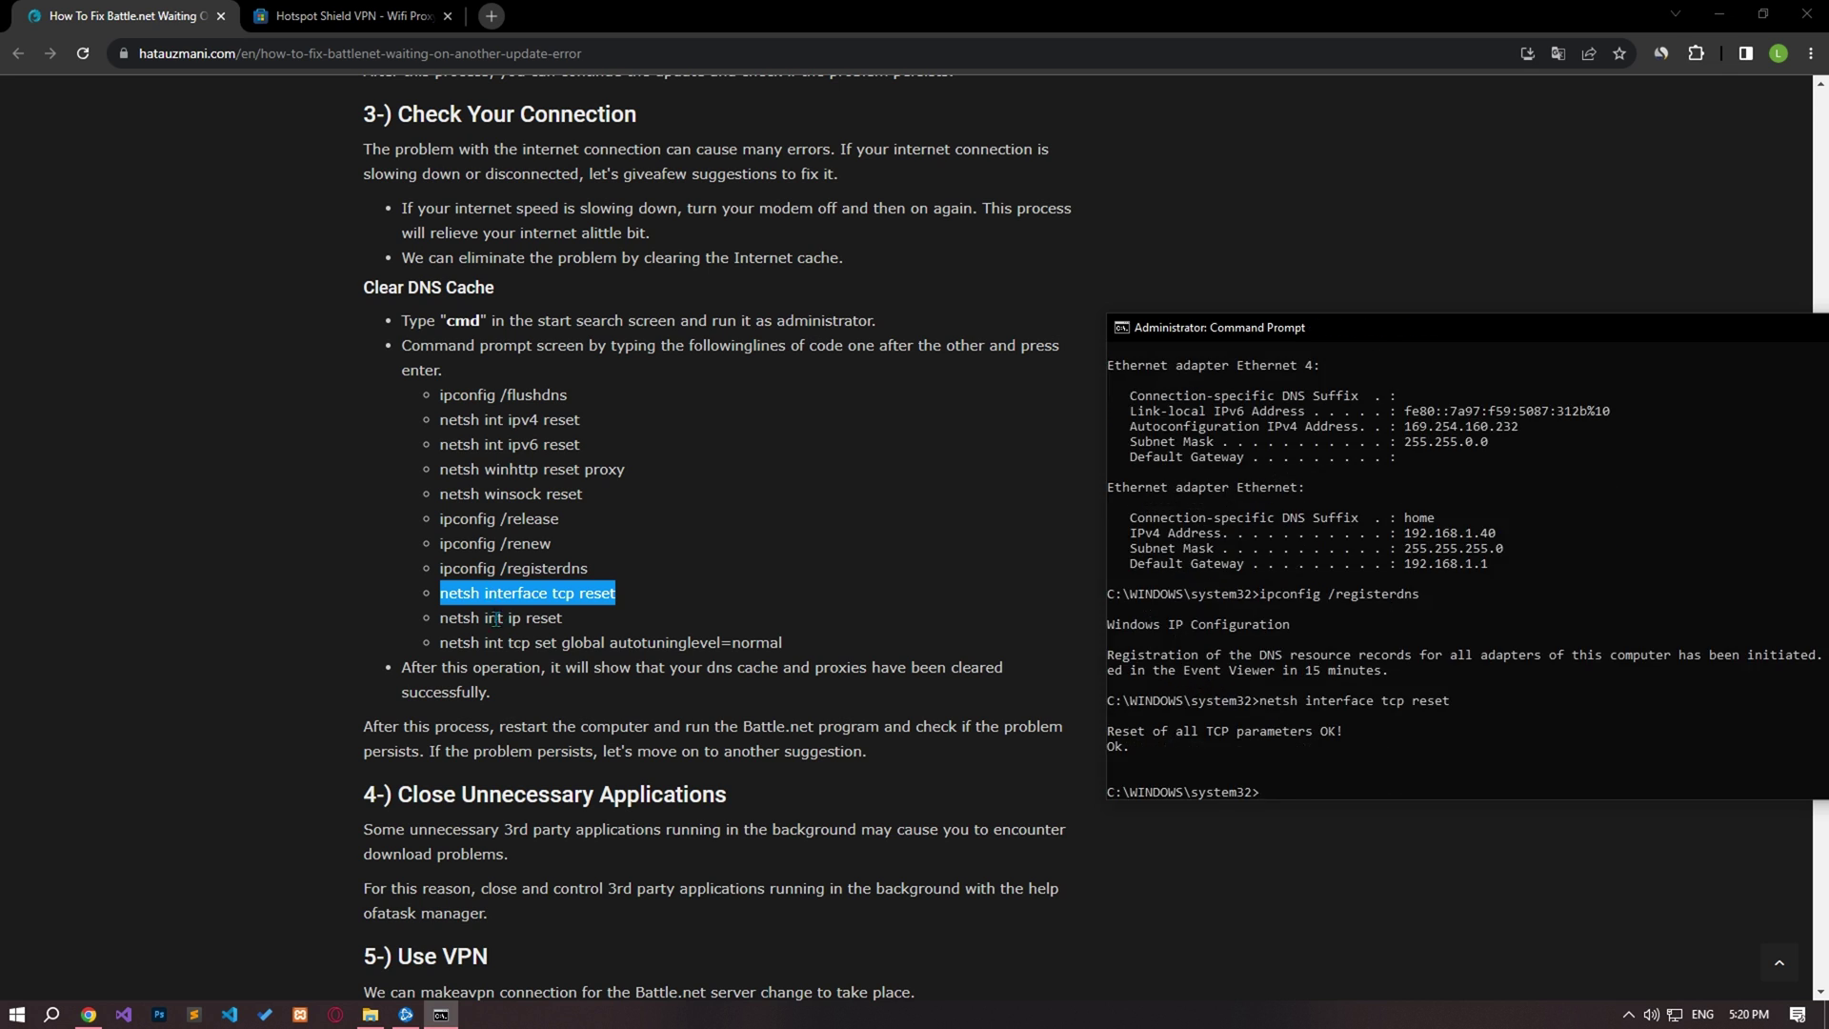
{"action": "triple_click", "coordinate": [500, 618]}
{"action": "triple_click", "coordinate": [610, 643]}
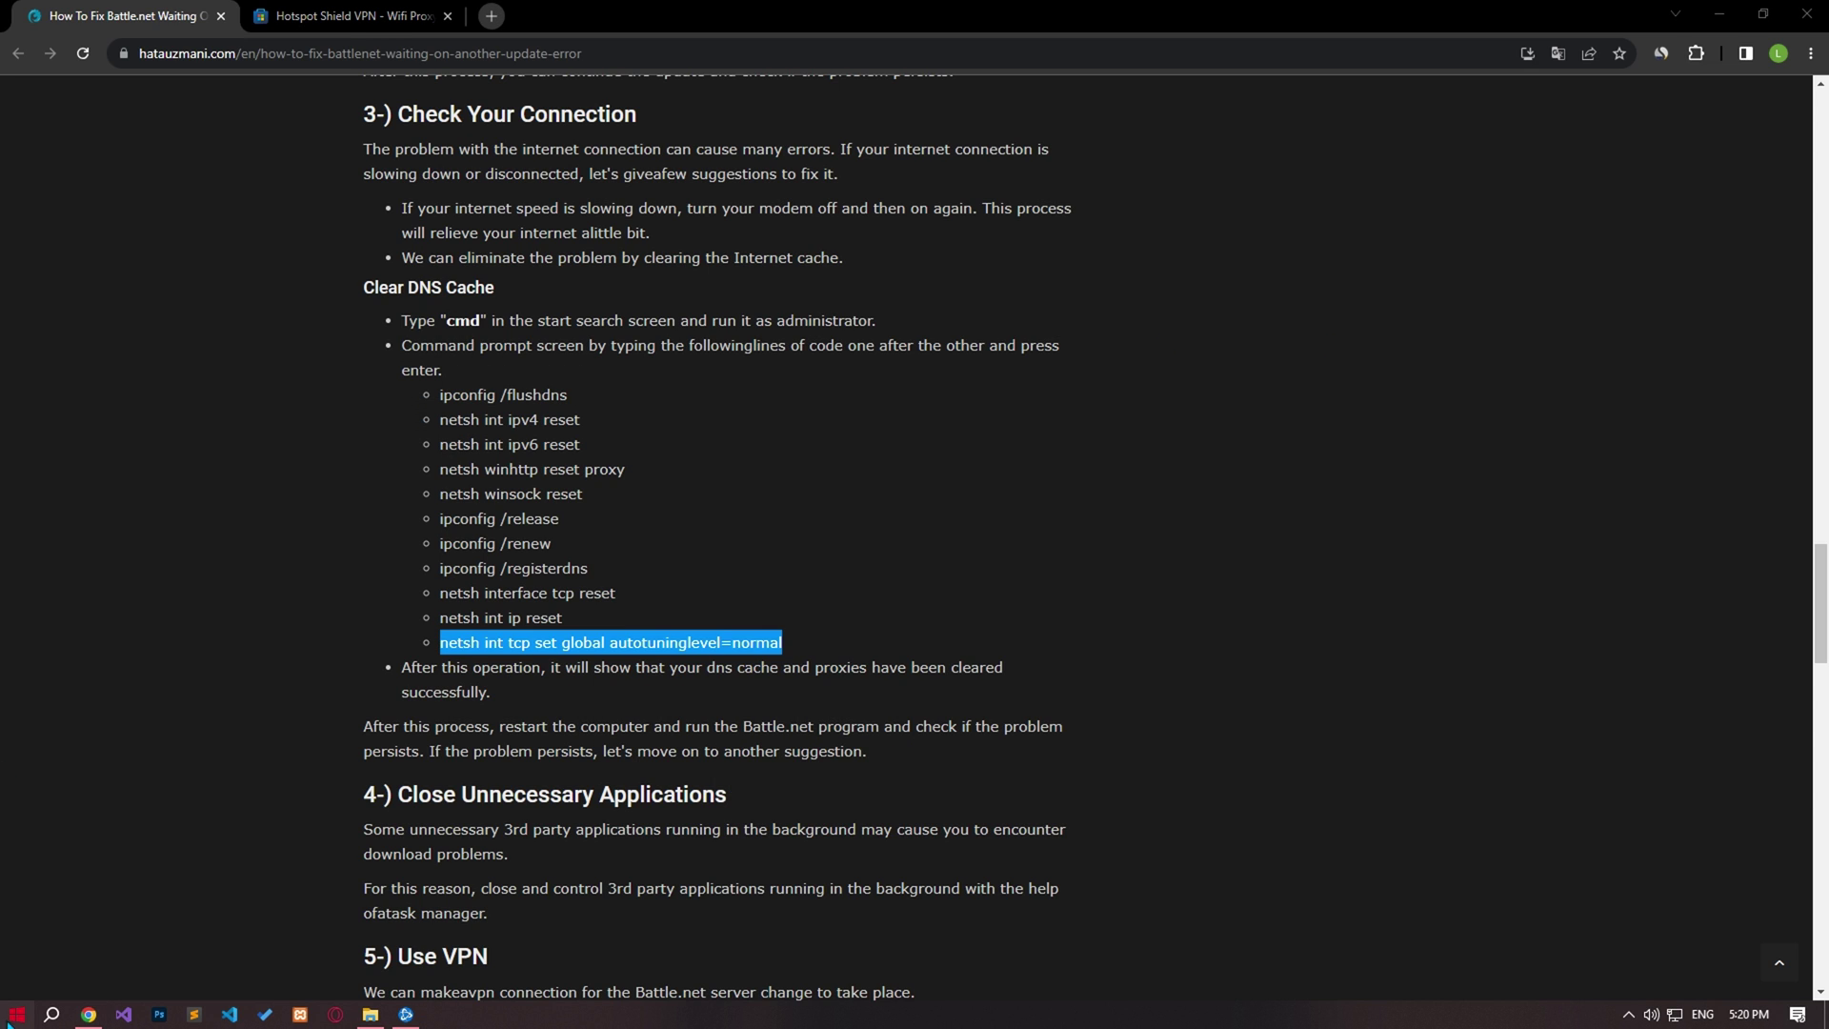
Bring up the computer's power options.
{"action": "left_click", "coordinate": [16, 1015]}
{"action": "left_click", "coordinate": [24, 977]}
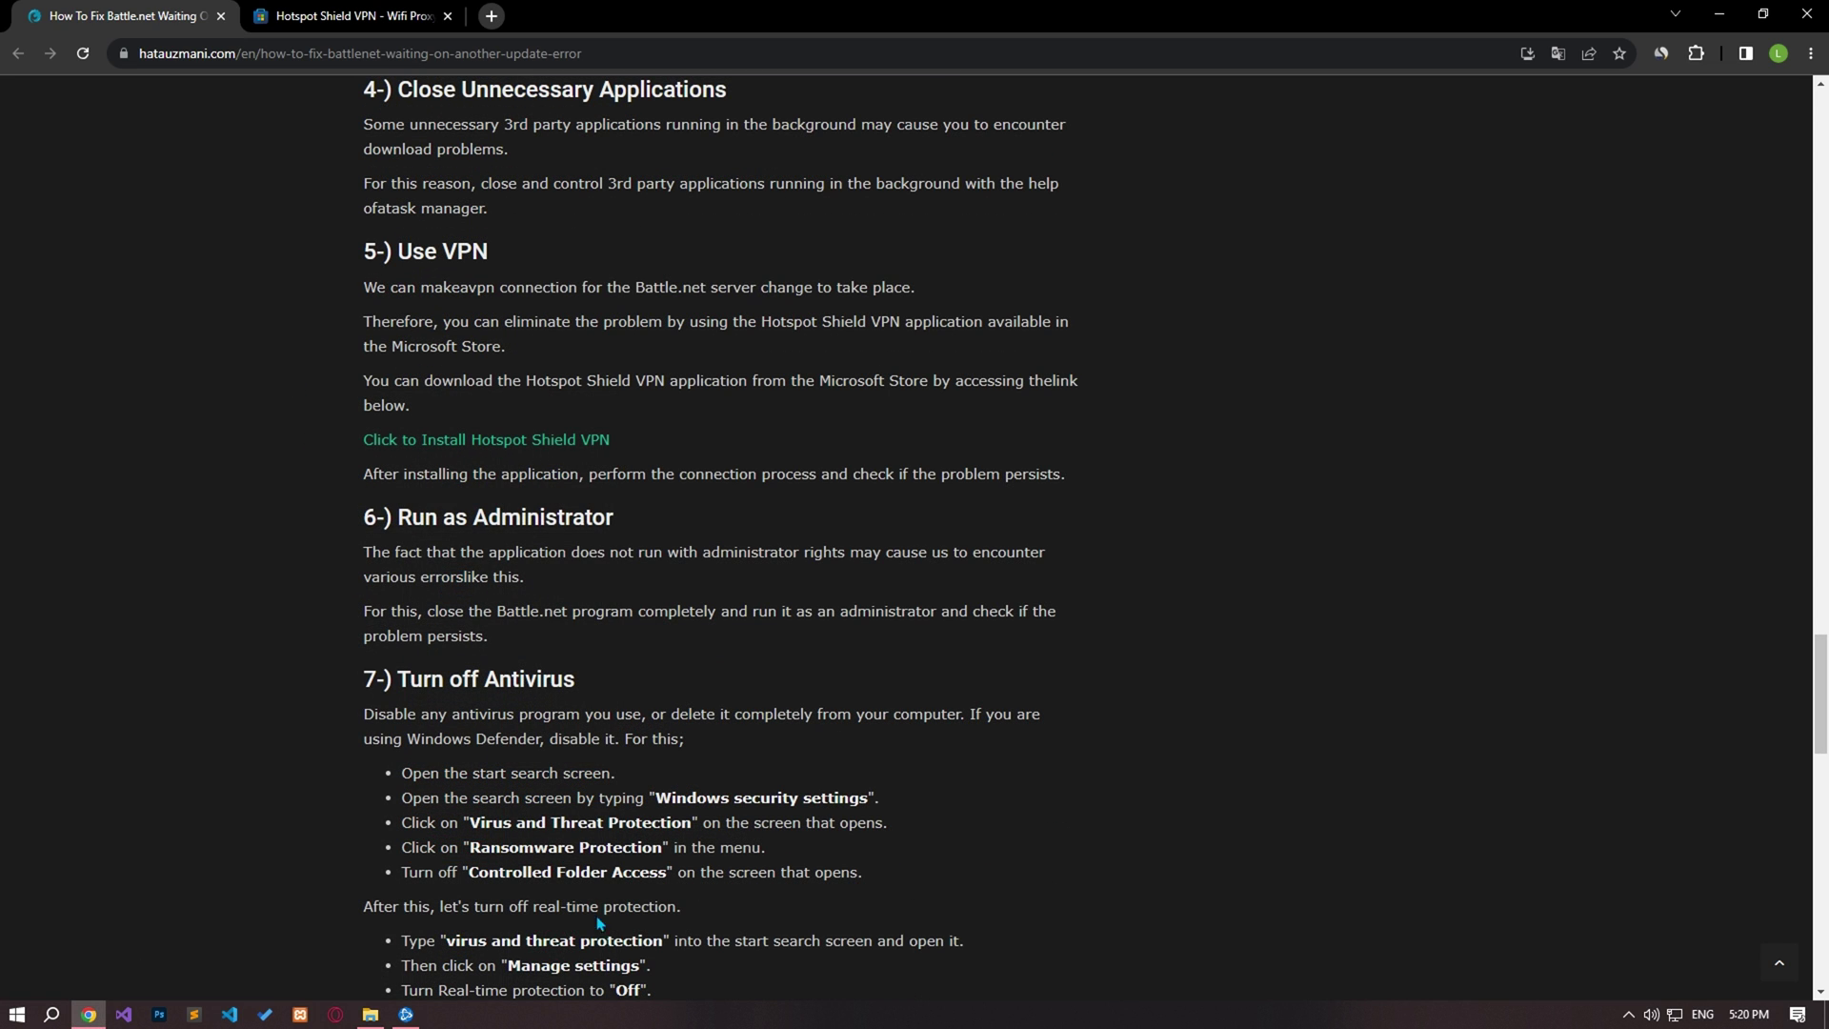
Open Task Manager with full details, look through the running background processes, and close it.
{"action": "right_click", "coordinate": [682, 1014]}
{"action": "left_click", "coordinate": [775, 947]}
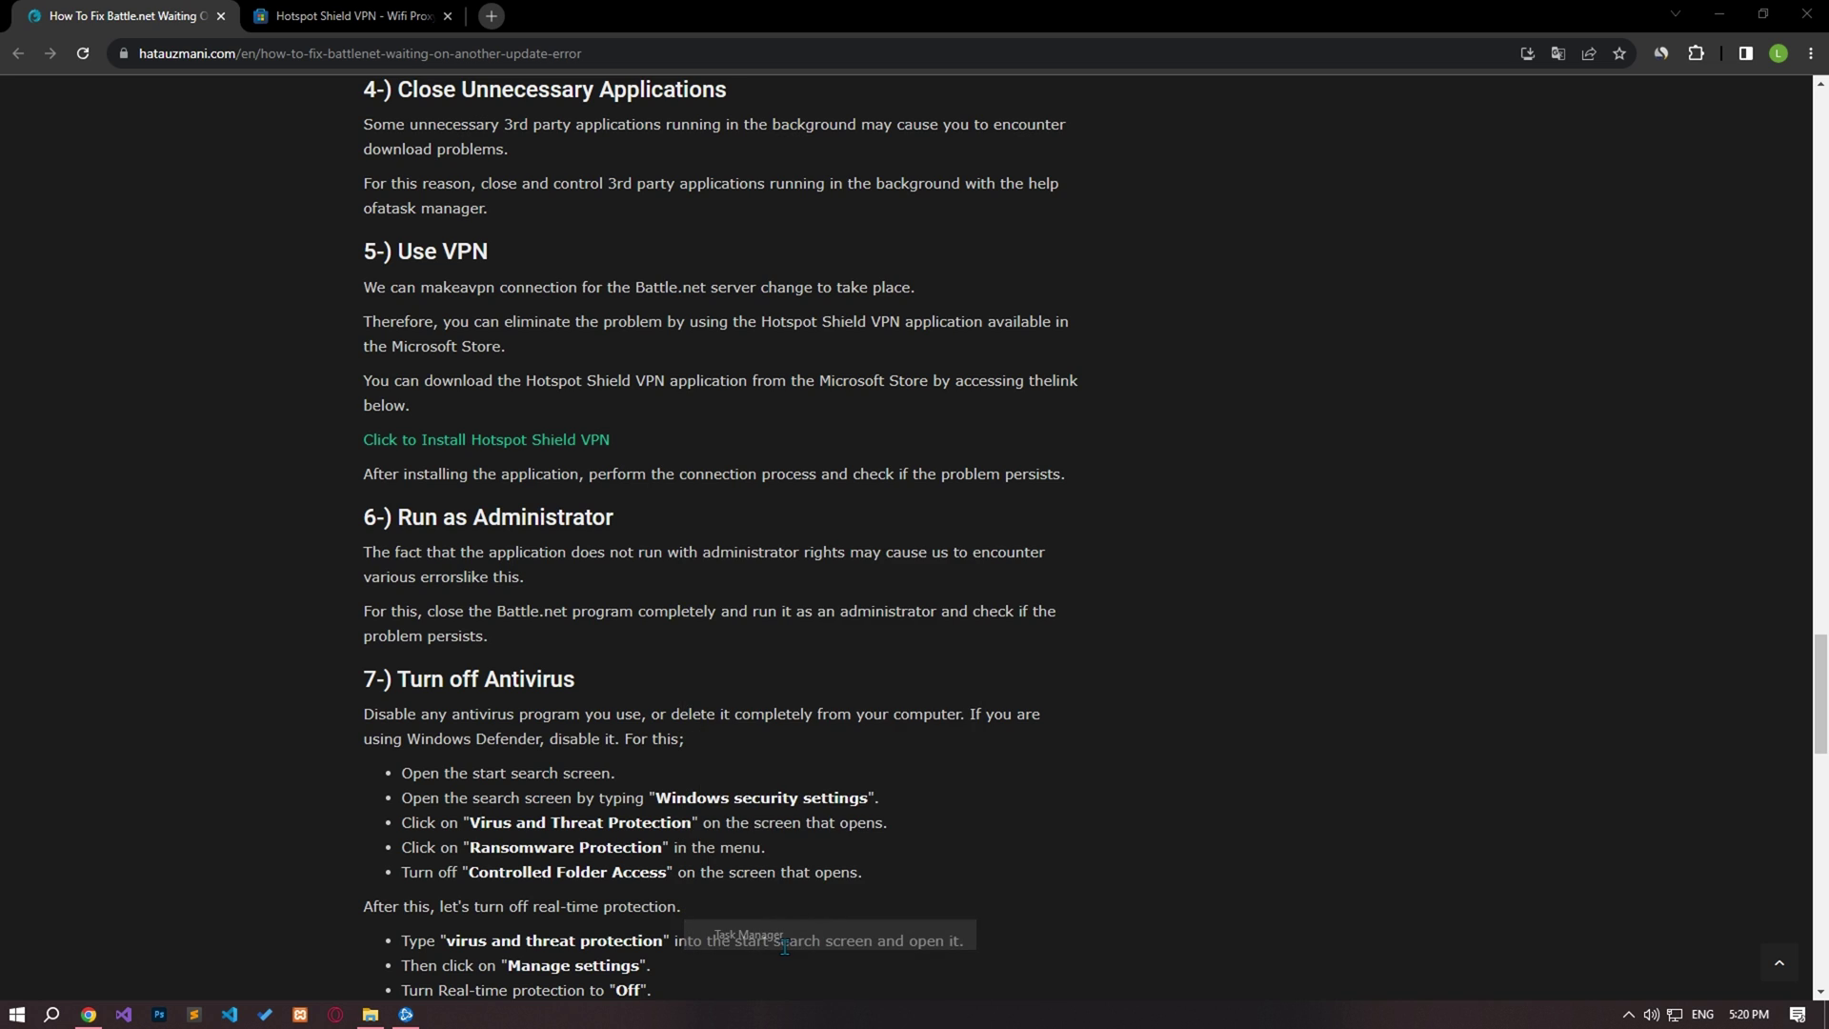
{"action": "left_click", "coordinate": [470, 605]}
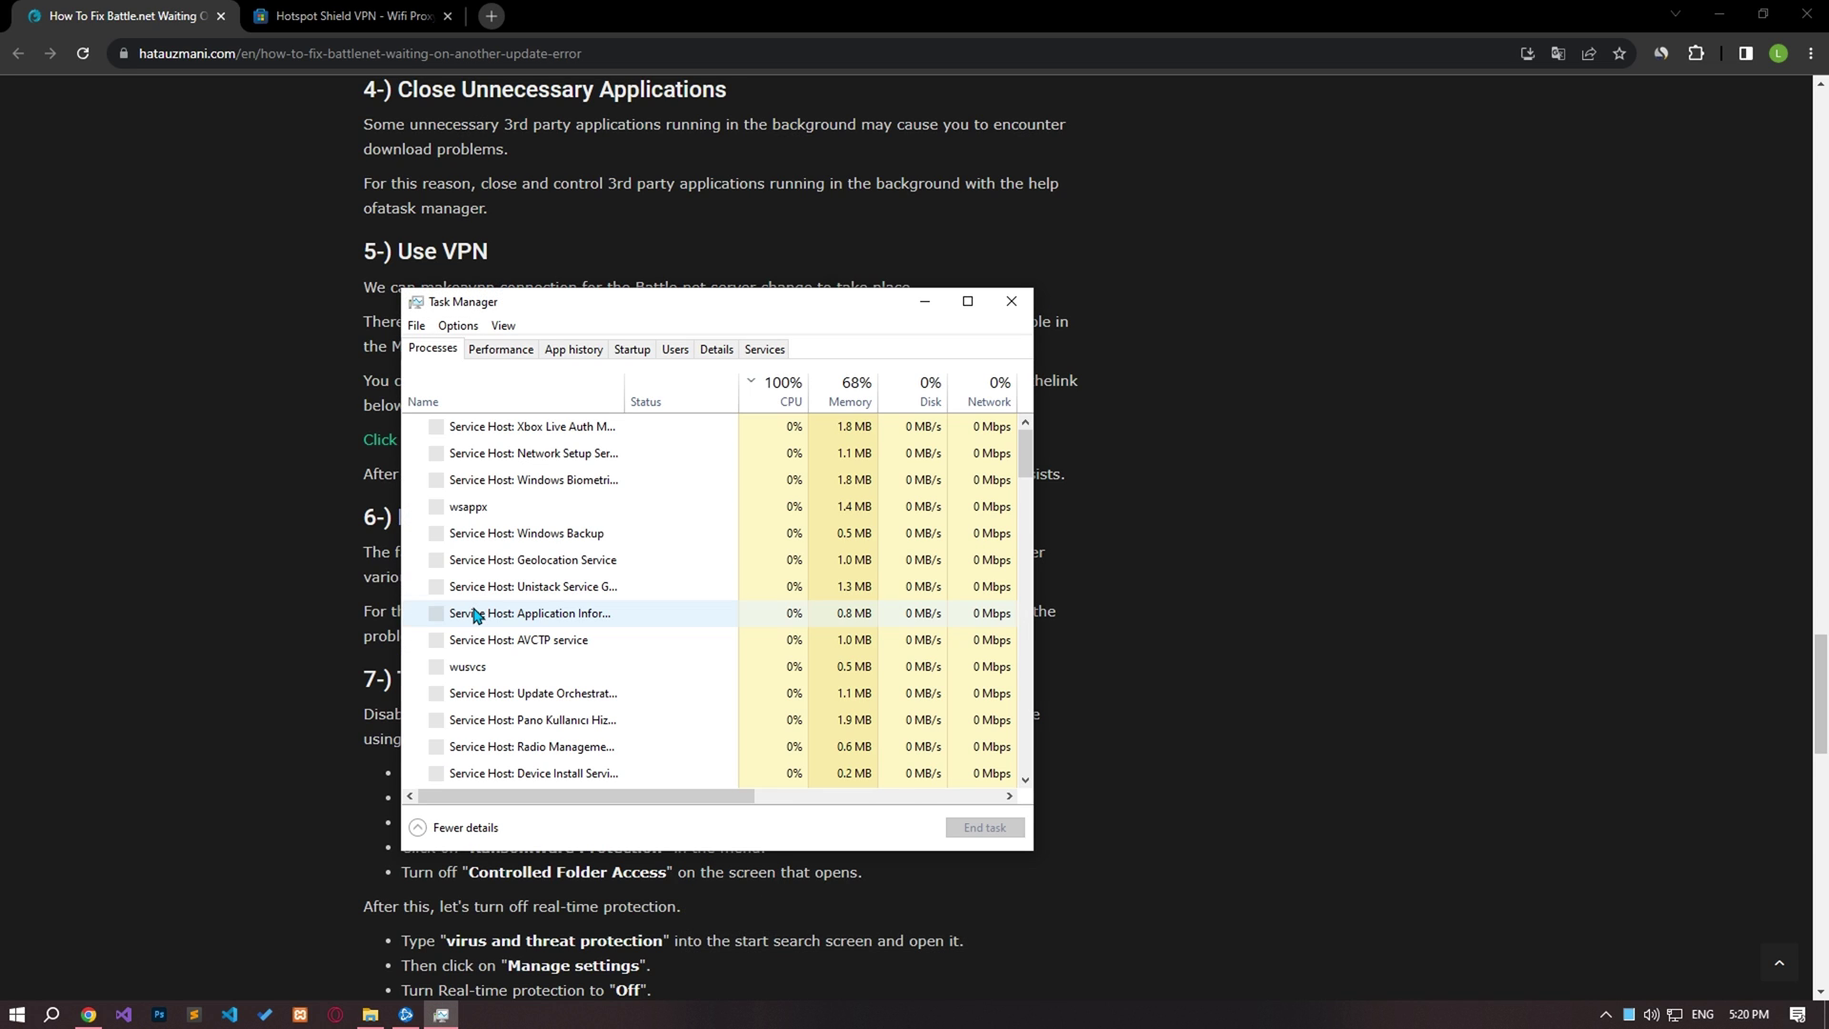
{"action": "left_click", "coordinate": [963, 449]}
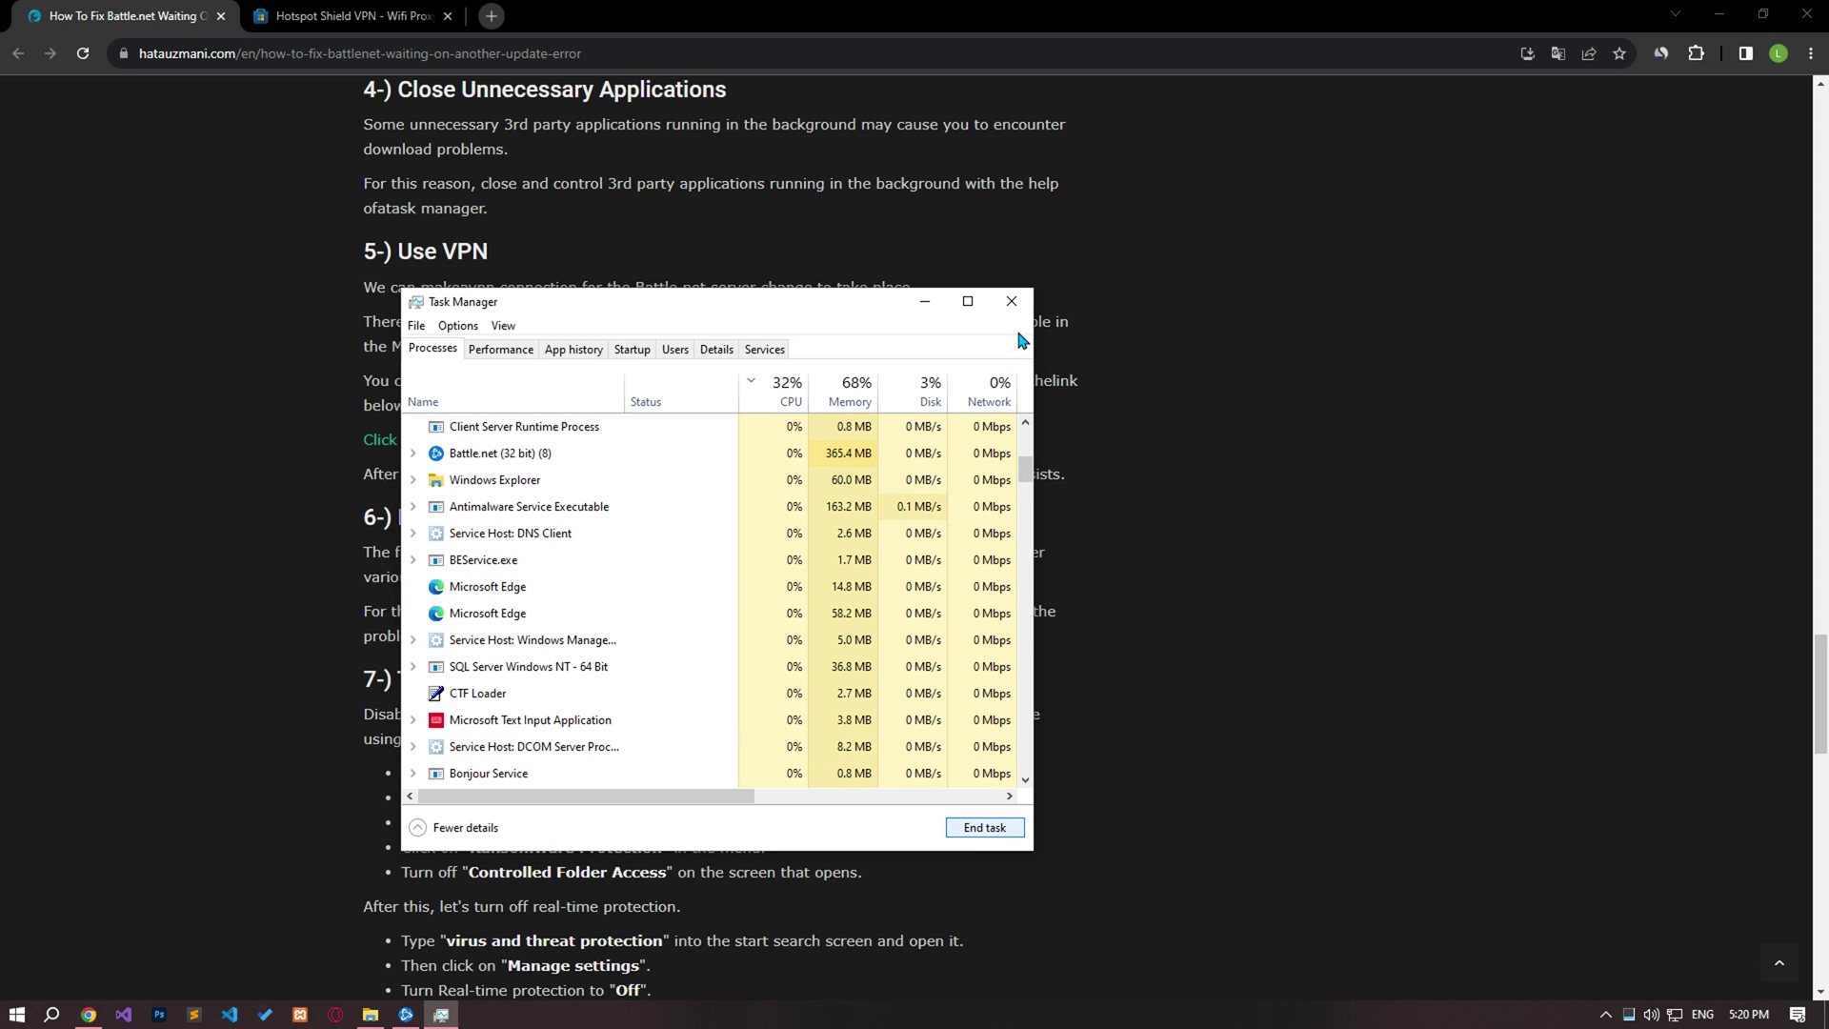
{"action": "left_click", "coordinate": [1012, 303]}
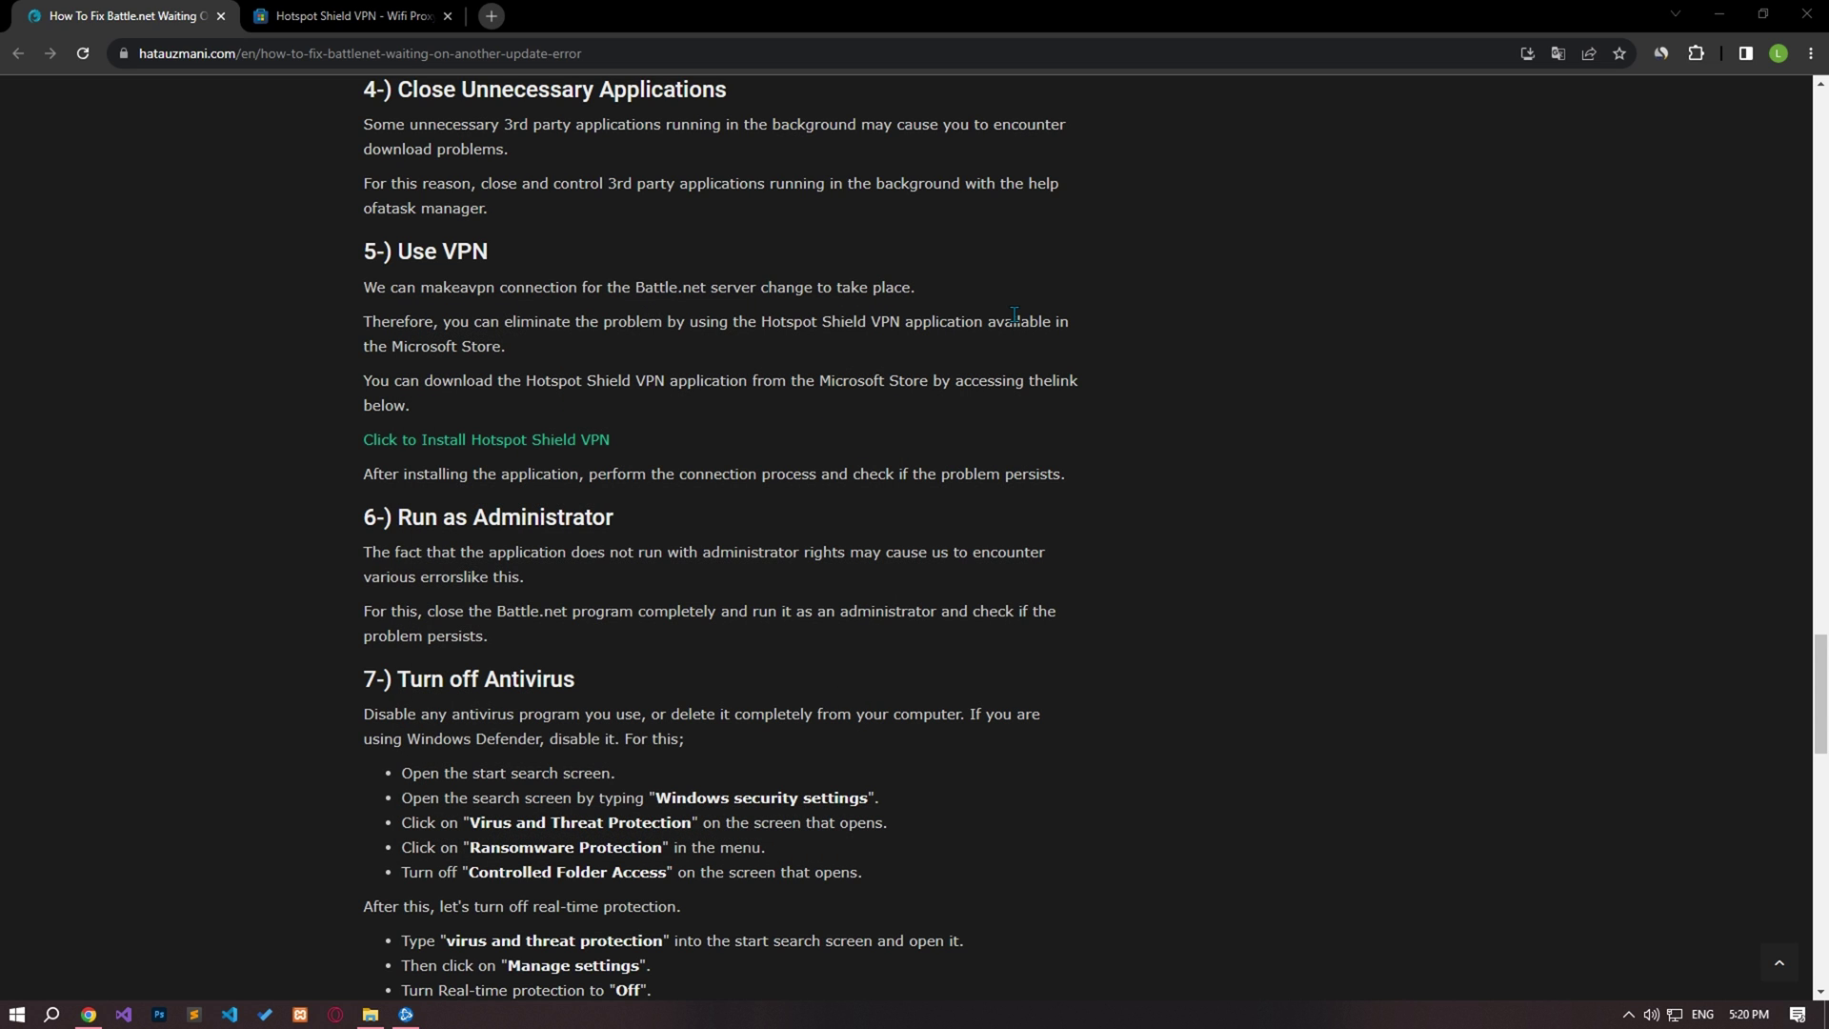
Follow the article's Hotspot Shield VPN link to the Microsoft Store and launch the app from there.
{"action": "scroll", "coordinate": [270, 360], "scroll_direction": "down", "scroll_amount": 2}
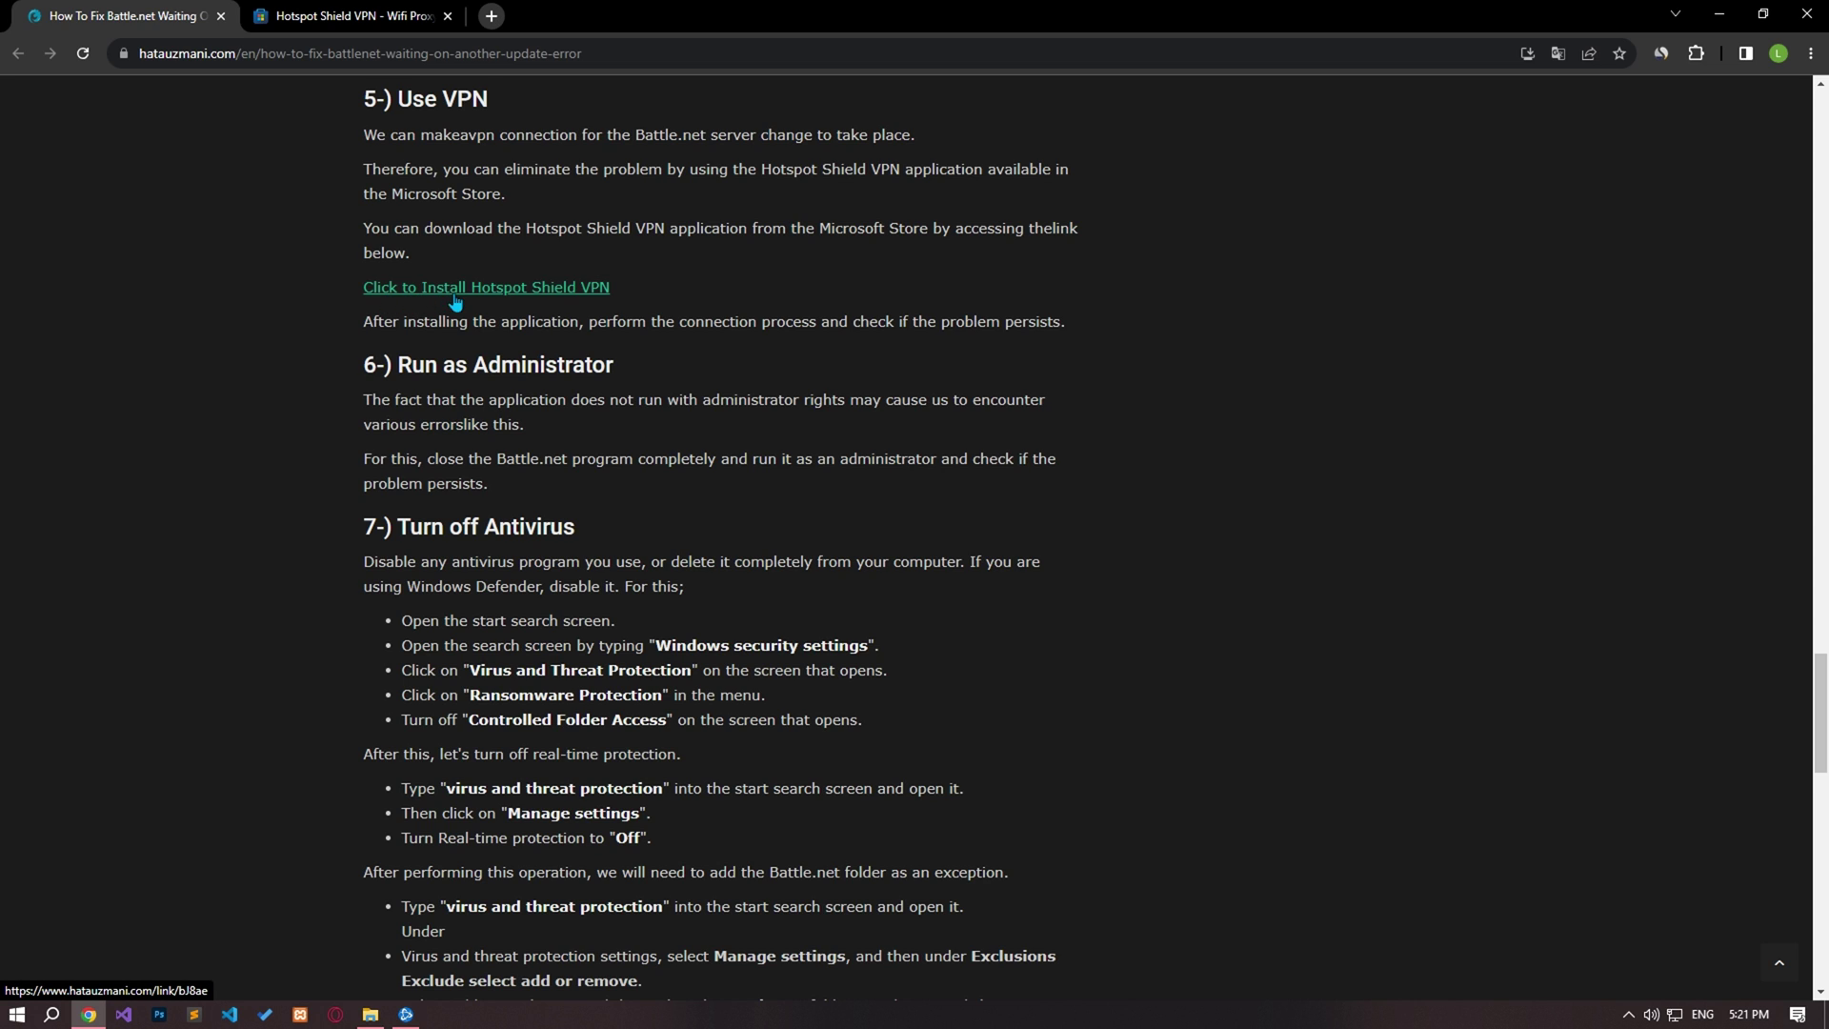
{"action": "left_click", "coordinate": [490, 302]}
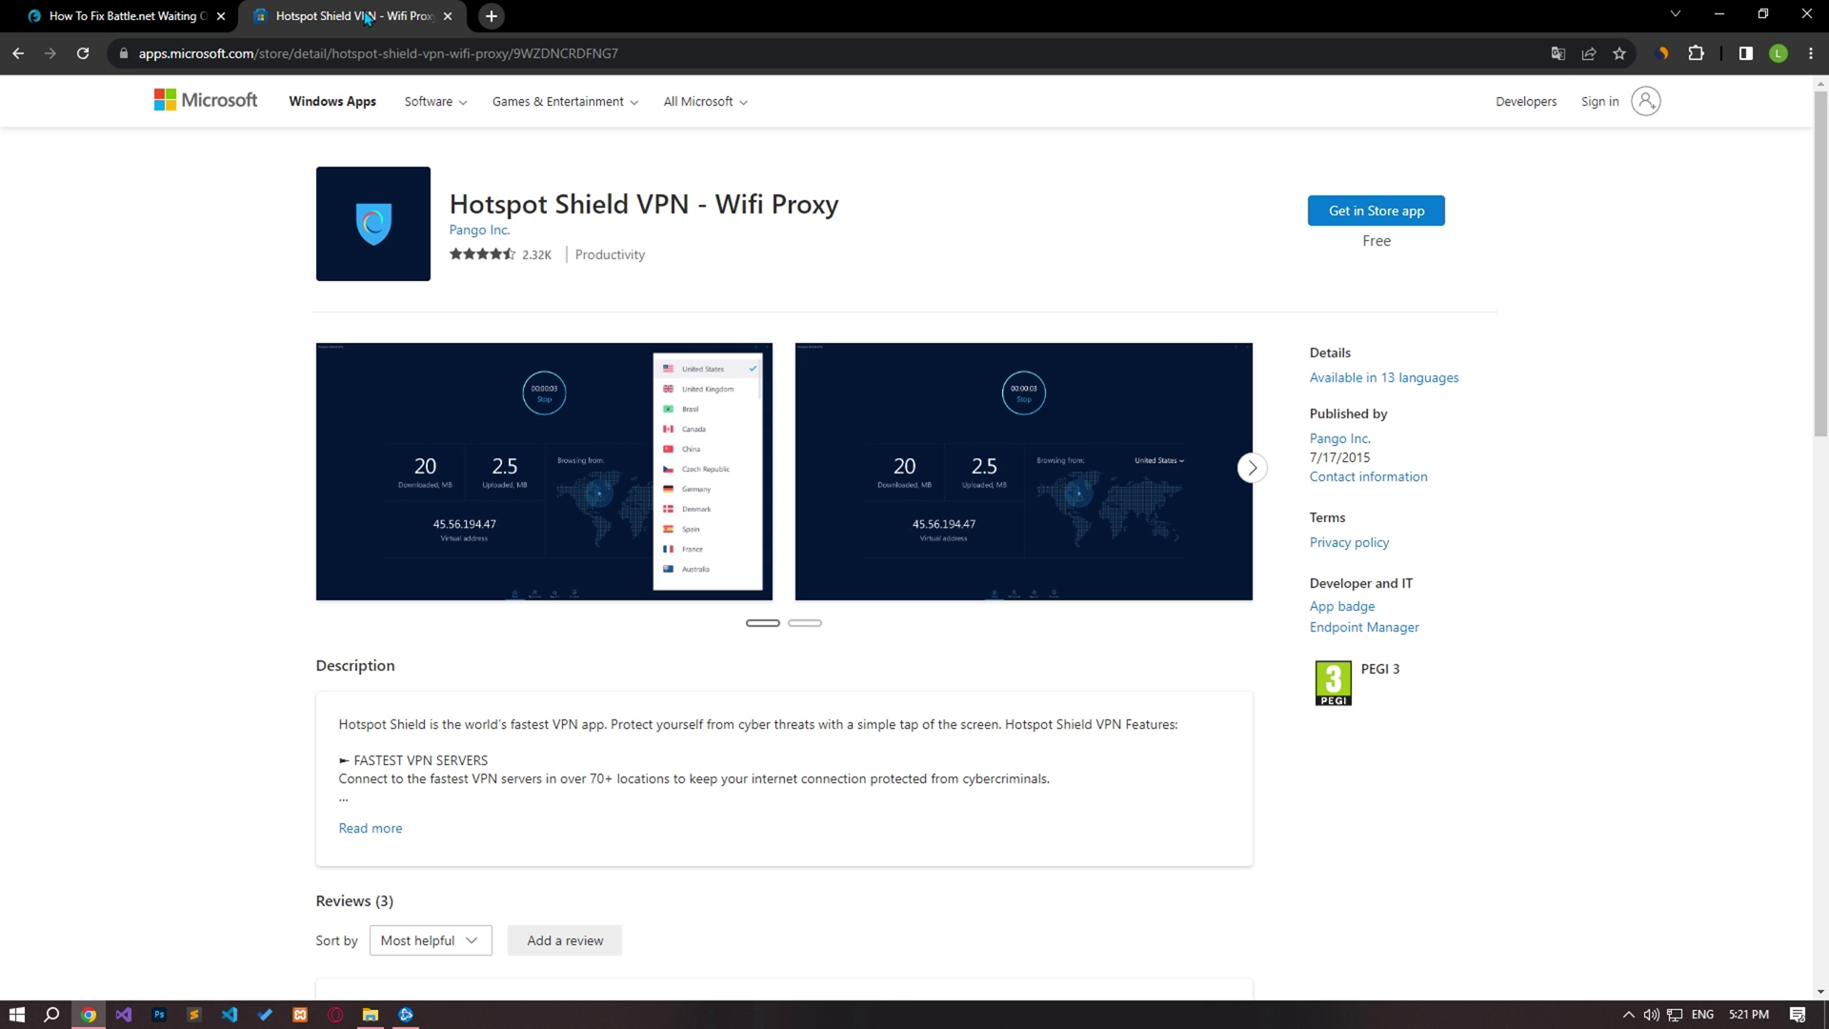
{"action": "left_click", "coordinate": [1397, 225]}
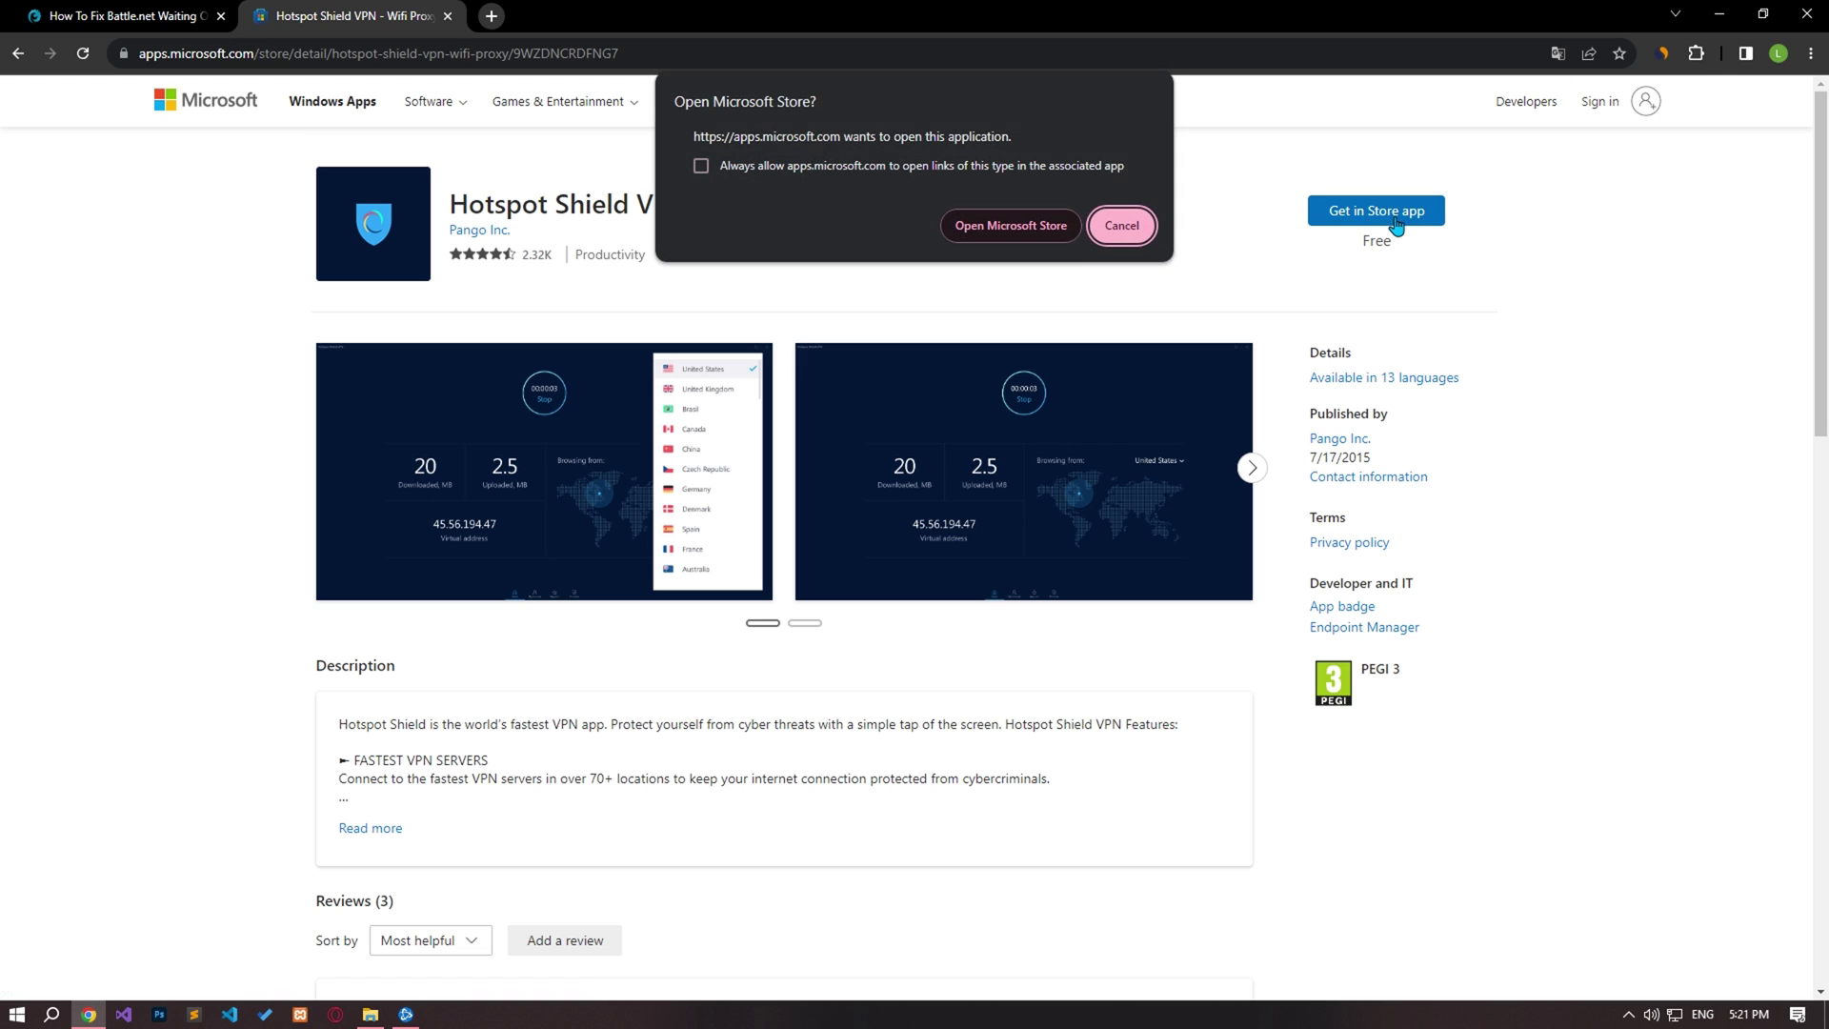
{"action": "left_click", "coordinate": [998, 236]}
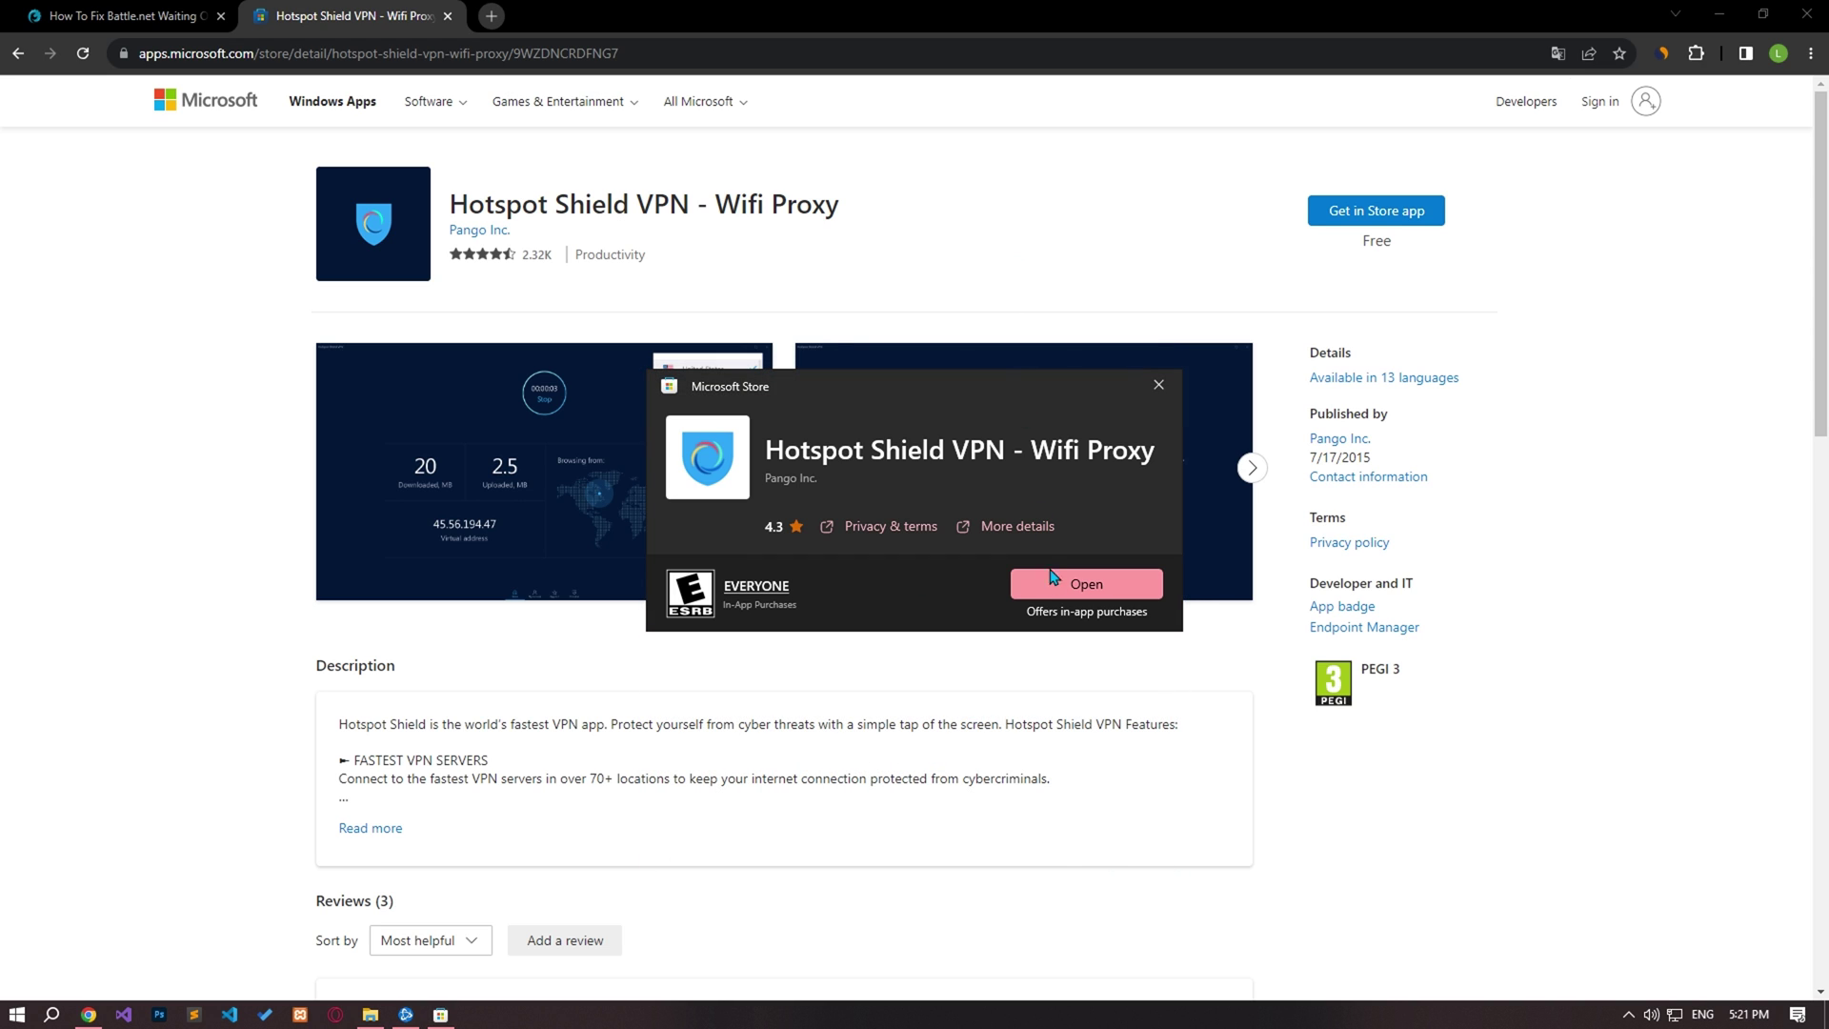
{"action": "left_click", "coordinate": [1088, 591]}
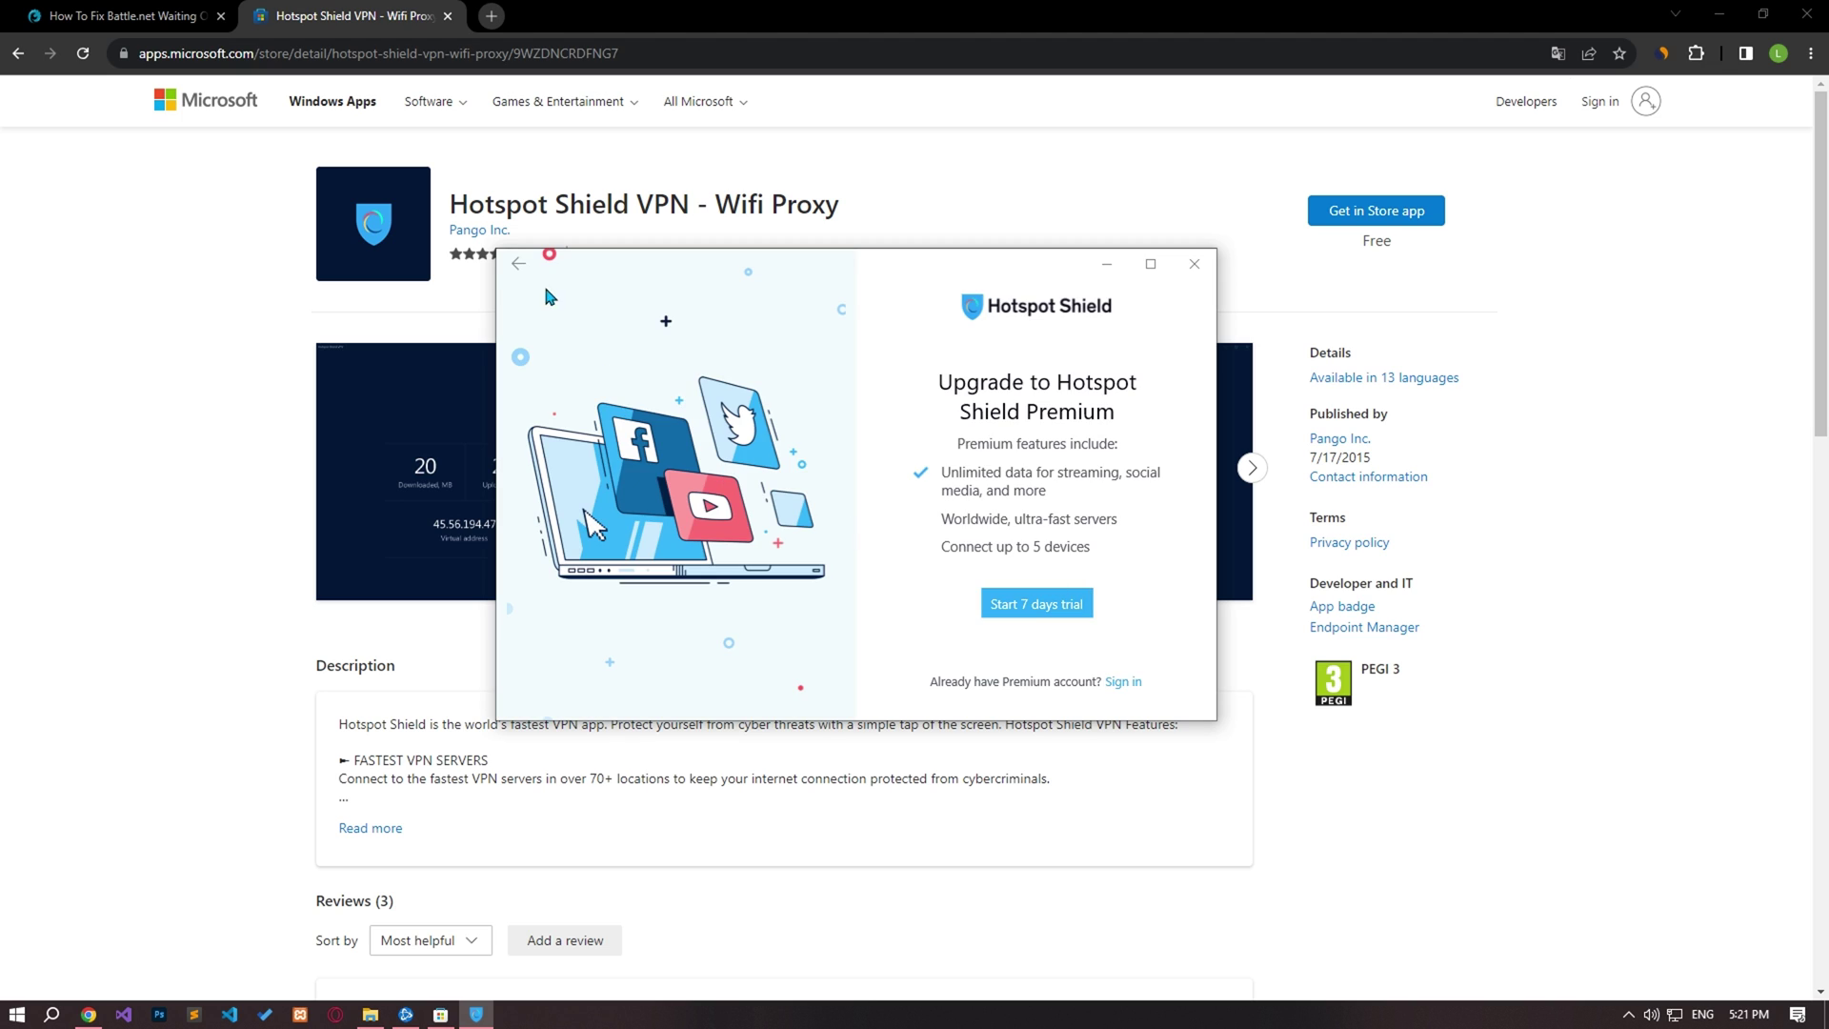
Connect Hotspot Shield VPN with the Automatic location, skipping its Premium offer and review request, and switch to Battle.net.
{"action": "left_click", "coordinate": [519, 272]}
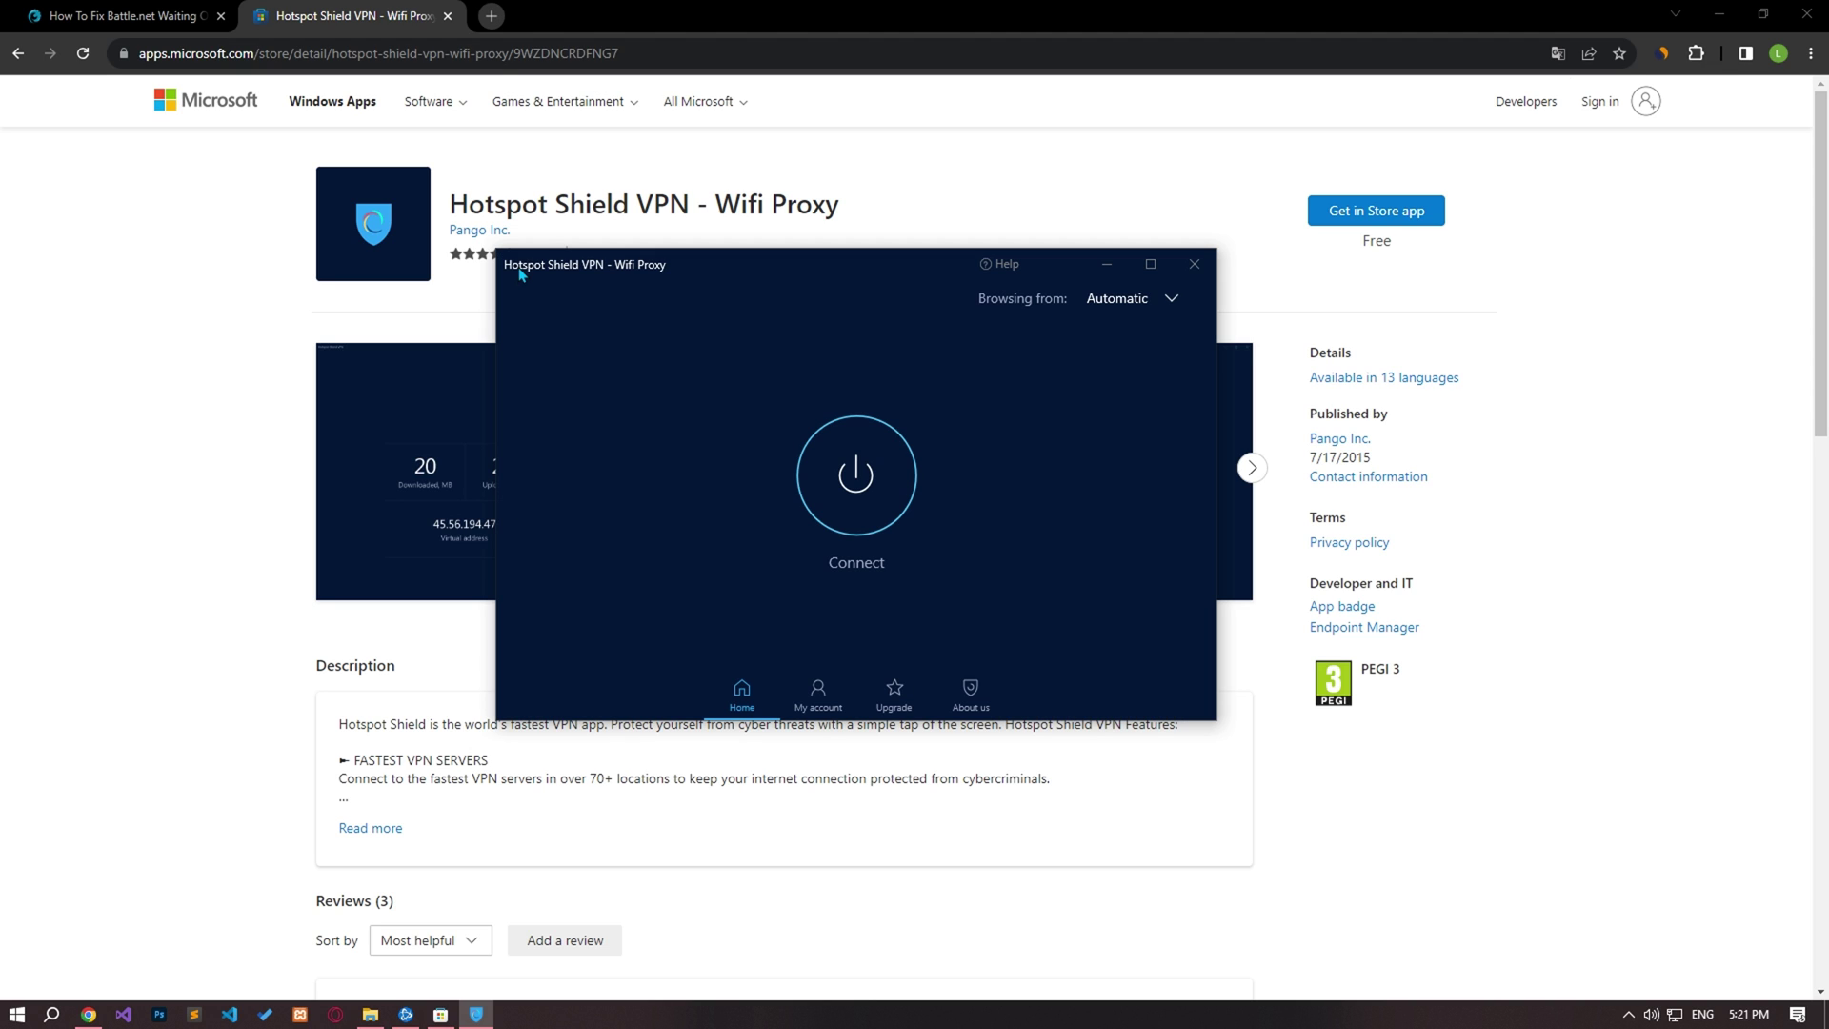
{"action": "left_click", "coordinate": [847, 508]}
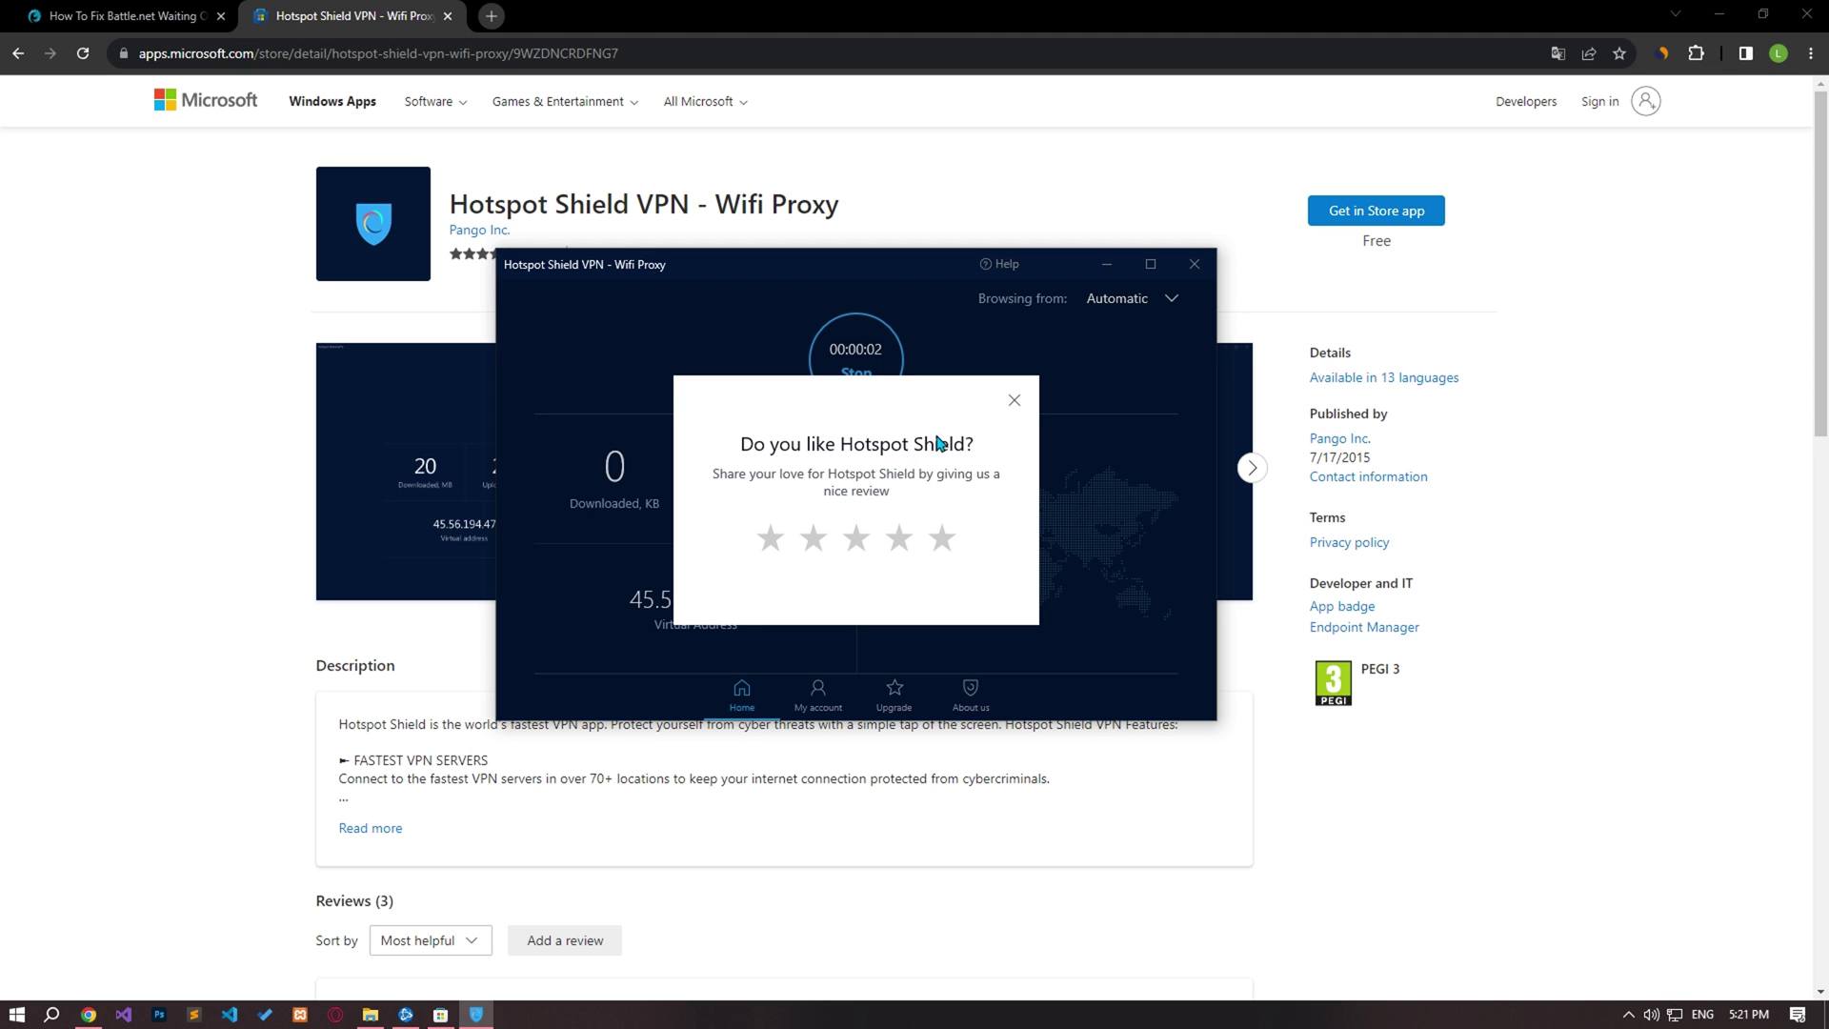
{"action": "left_click", "coordinate": [1026, 395]}
{"action": "left_click", "coordinate": [406, 1014]}
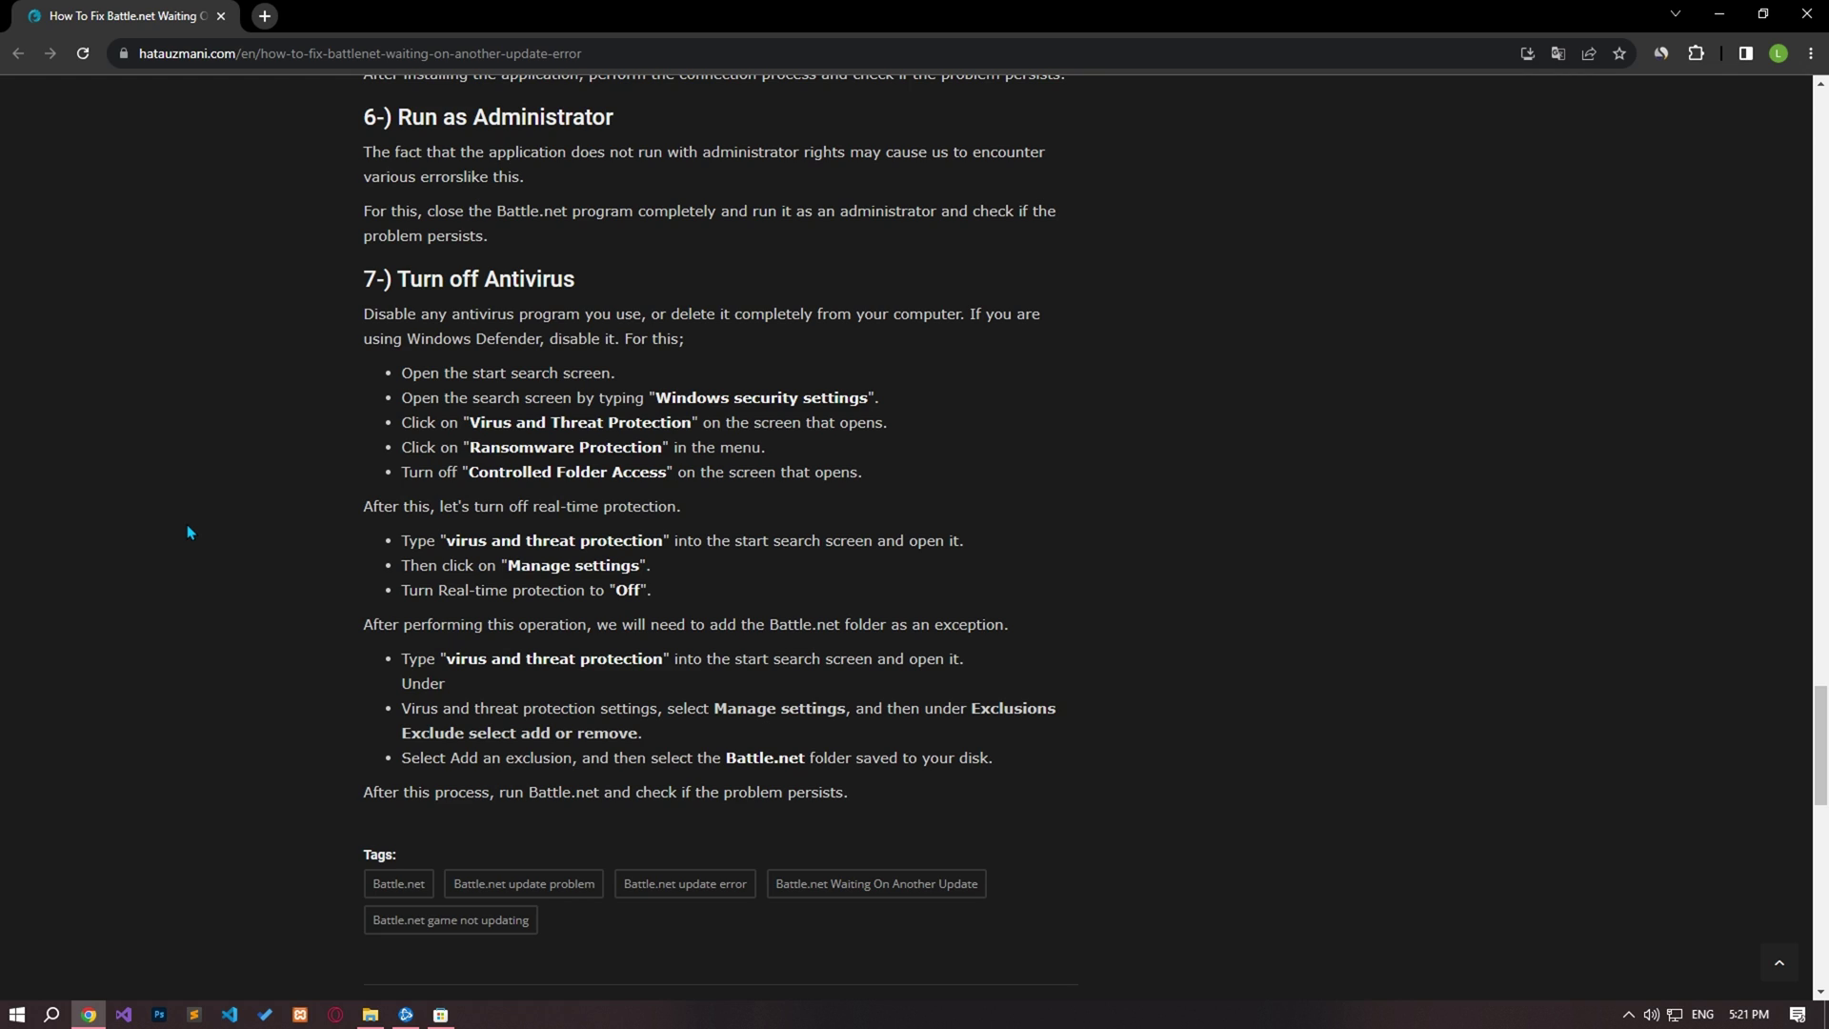
End the Battle.net (32 bit) task in Task Manager, and close the Task Manager and Microsoft Store windows.
{"action": "right_click", "coordinate": [634, 1007]}
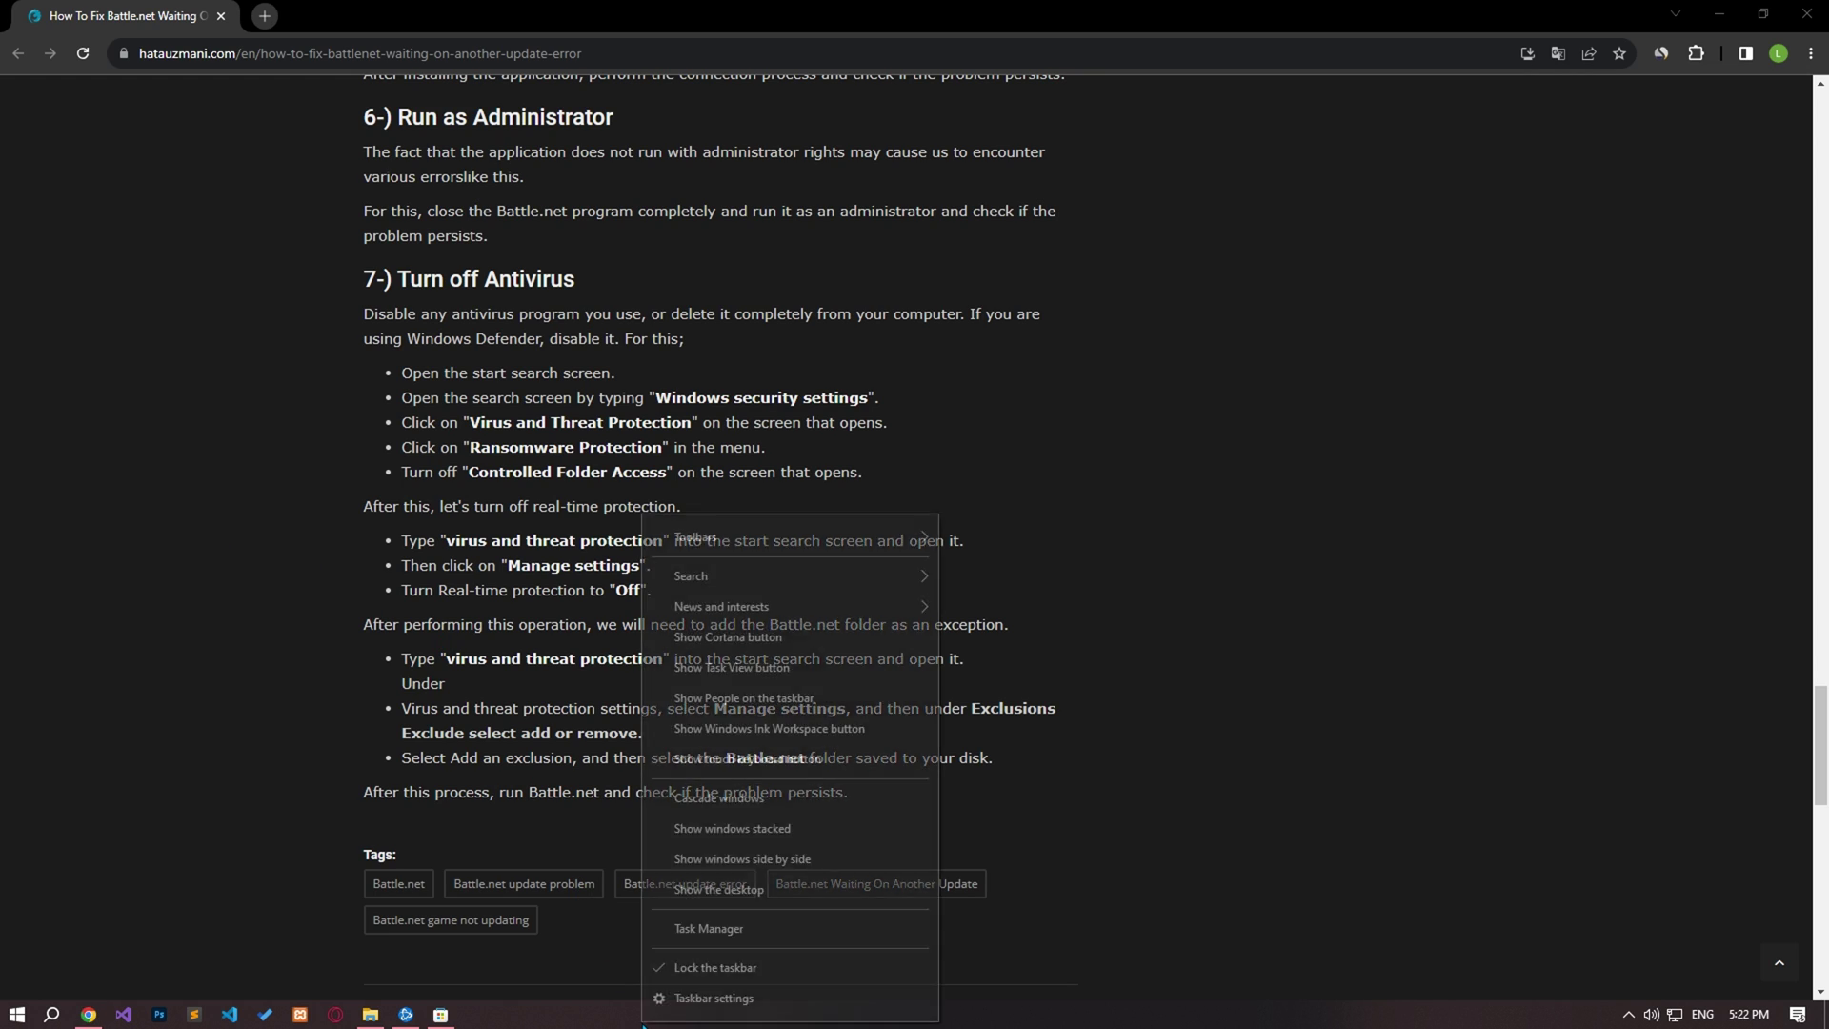
{"action": "left_click", "coordinate": [723, 924]}
{"action": "left_click", "coordinate": [466, 827]}
{"action": "left_click", "coordinate": [472, 329]}
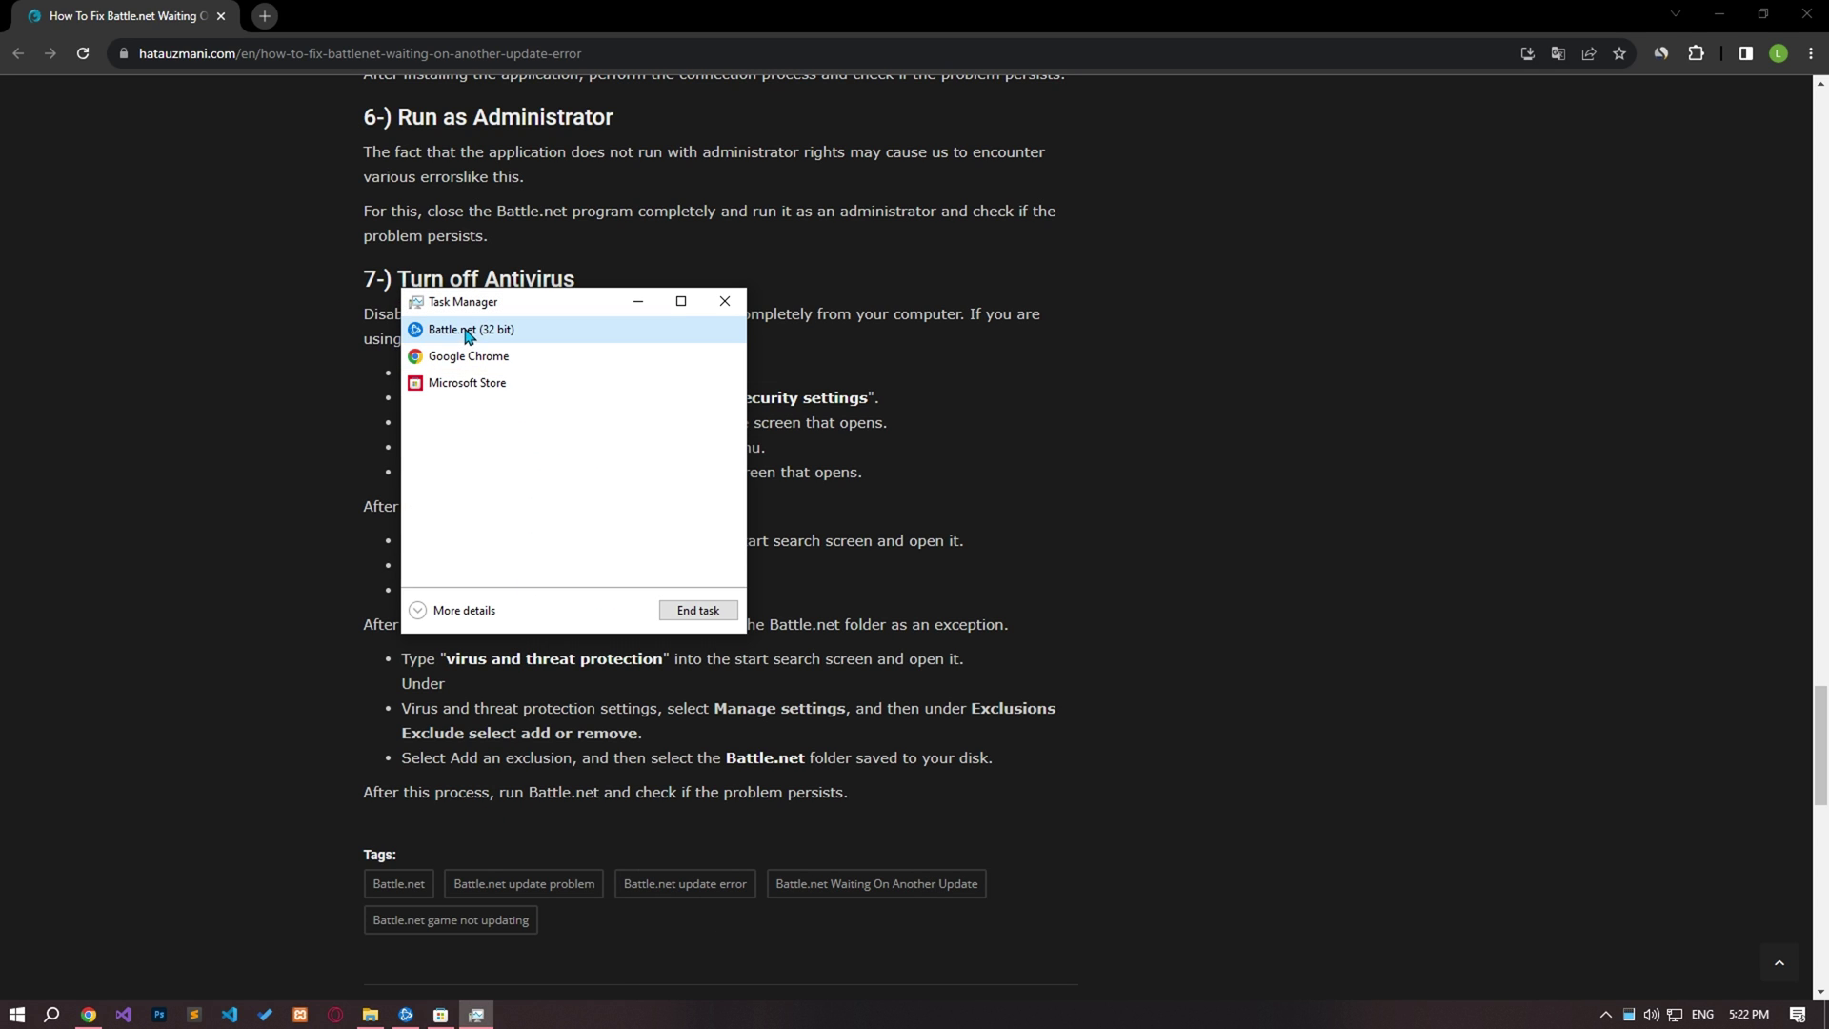
{"action": "left_click", "coordinate": [705, 611]}
{"action": "left_click", "coordinate": [725, 302]}
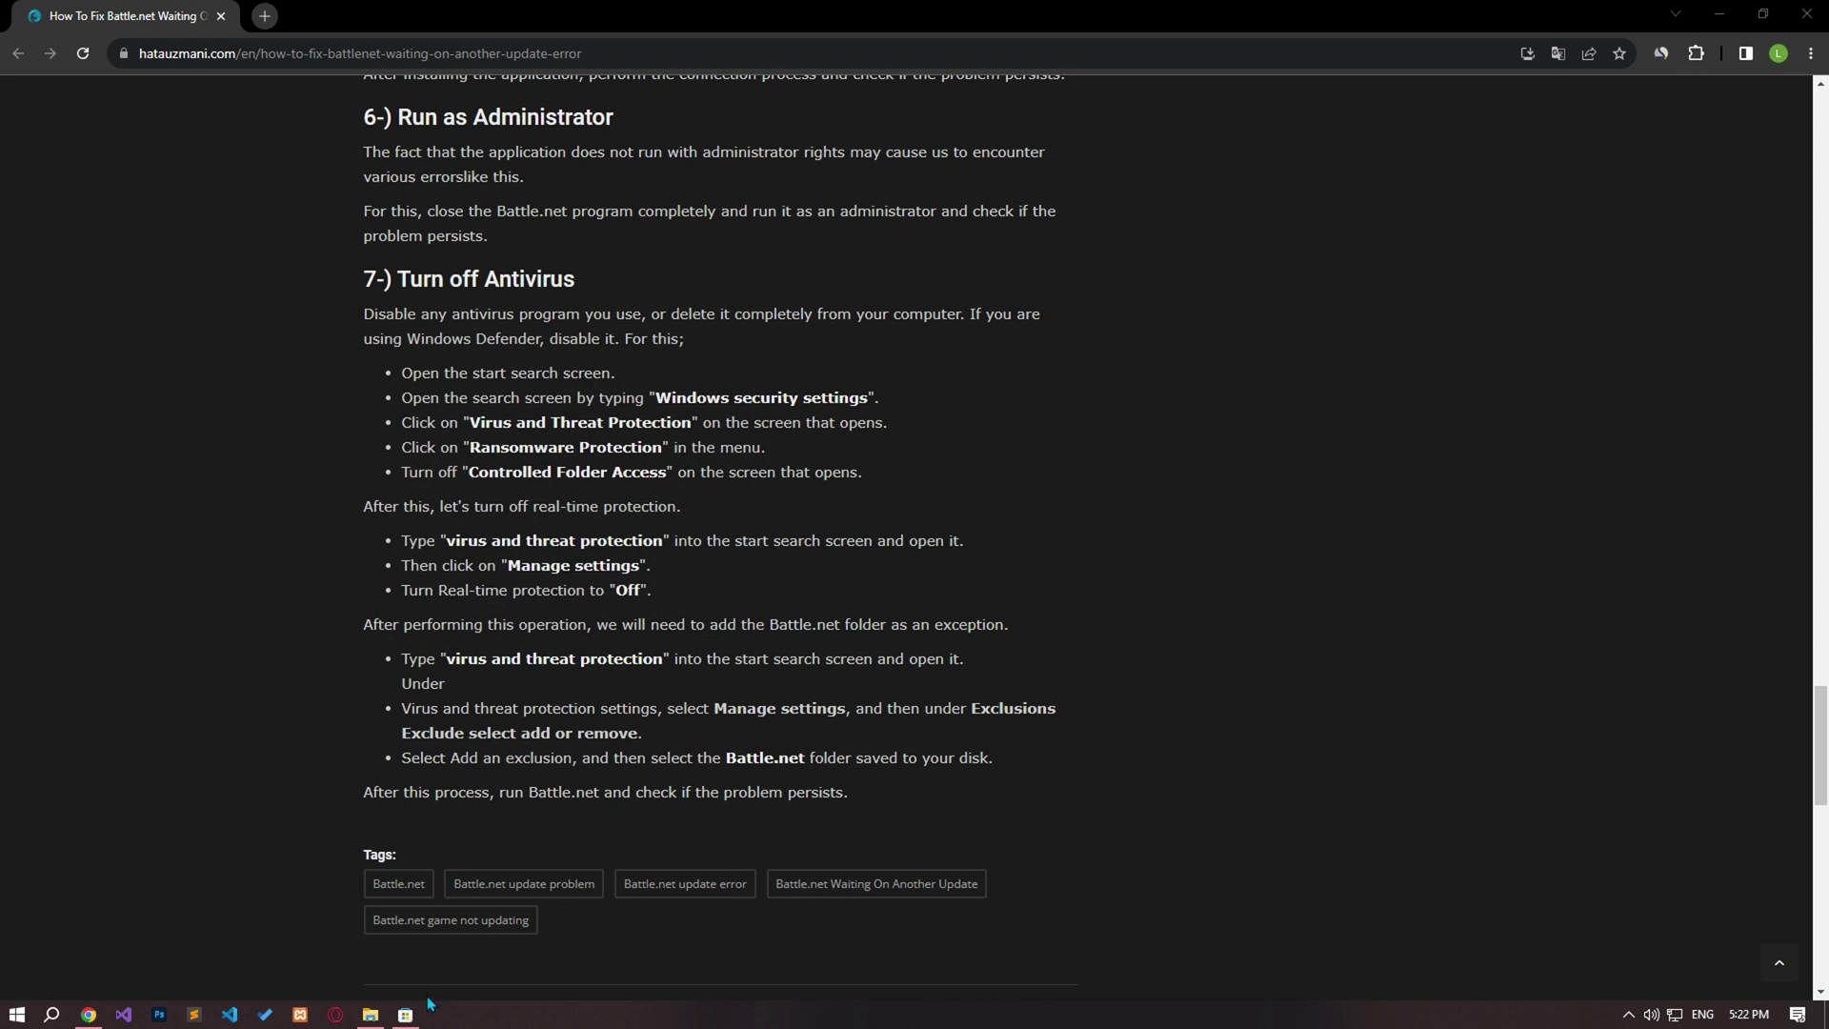
{"action": "left_click", "coordinate": [1158, 384]}
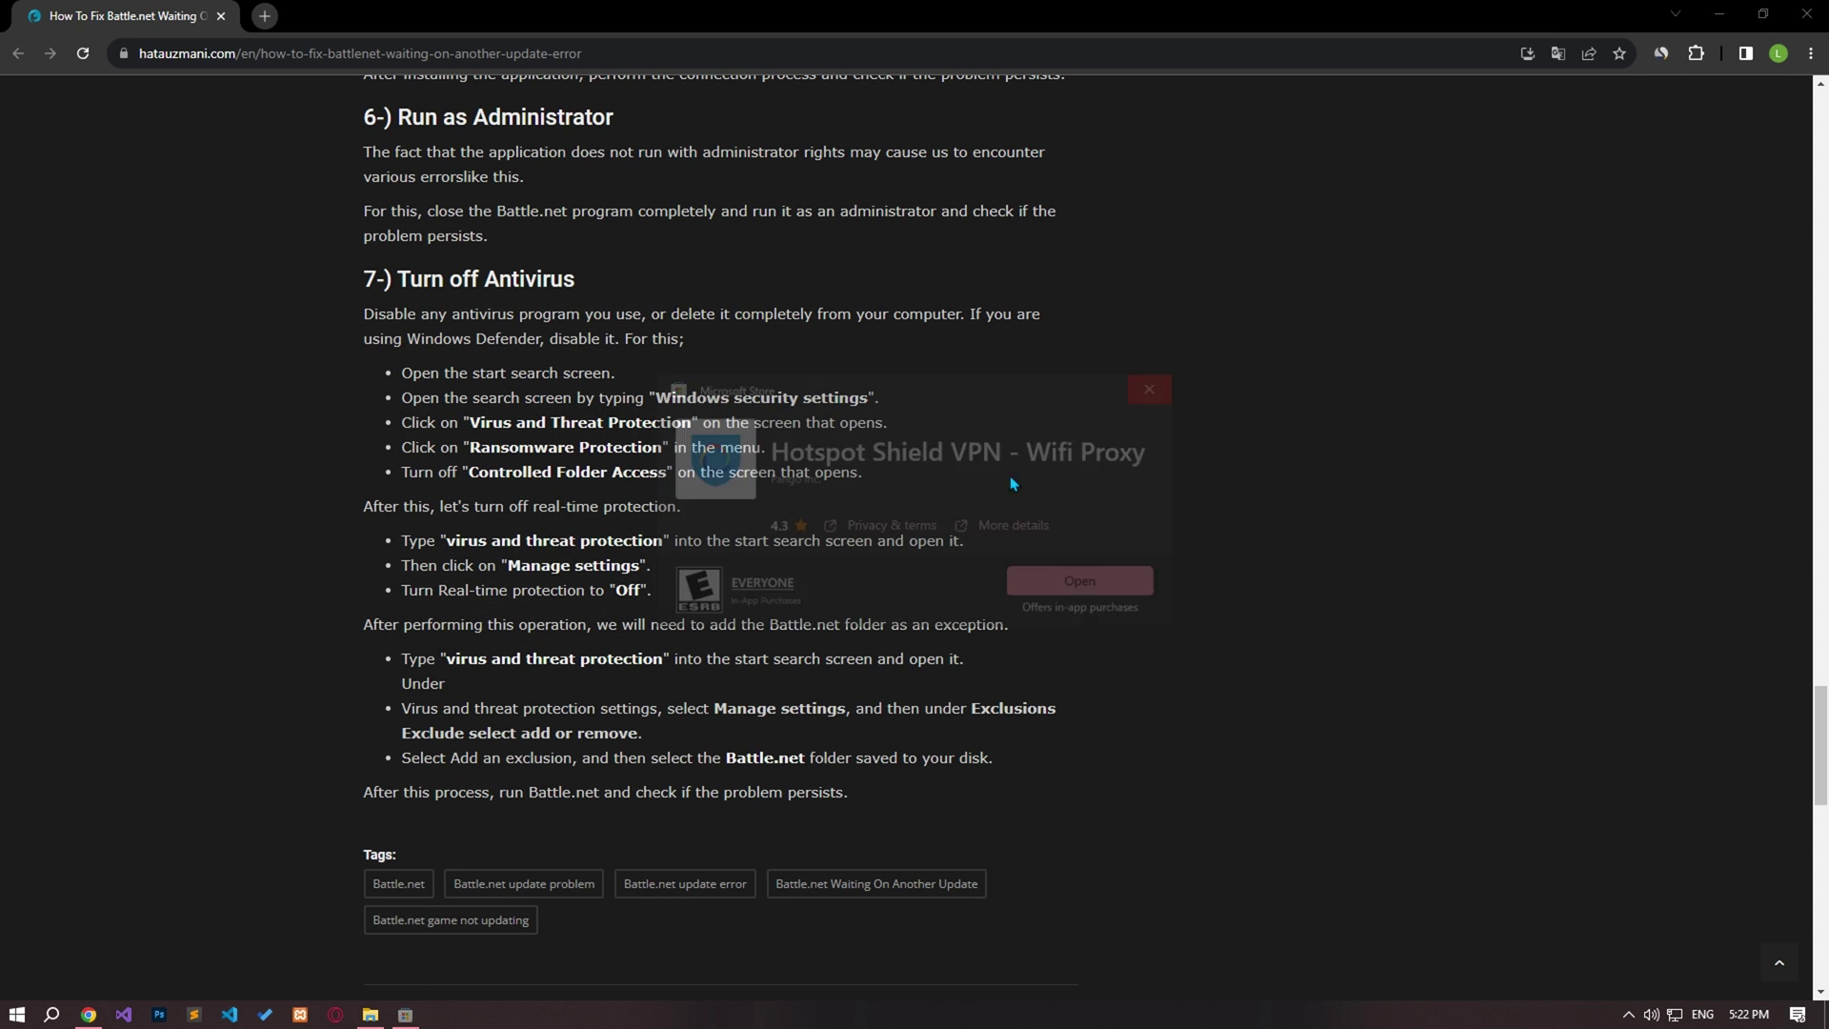
Switch to the New folder window in File Explorer and bring up the options for the Battle.net shortcut.
{"action": "left_click", "coordinate": [371, 1014]}
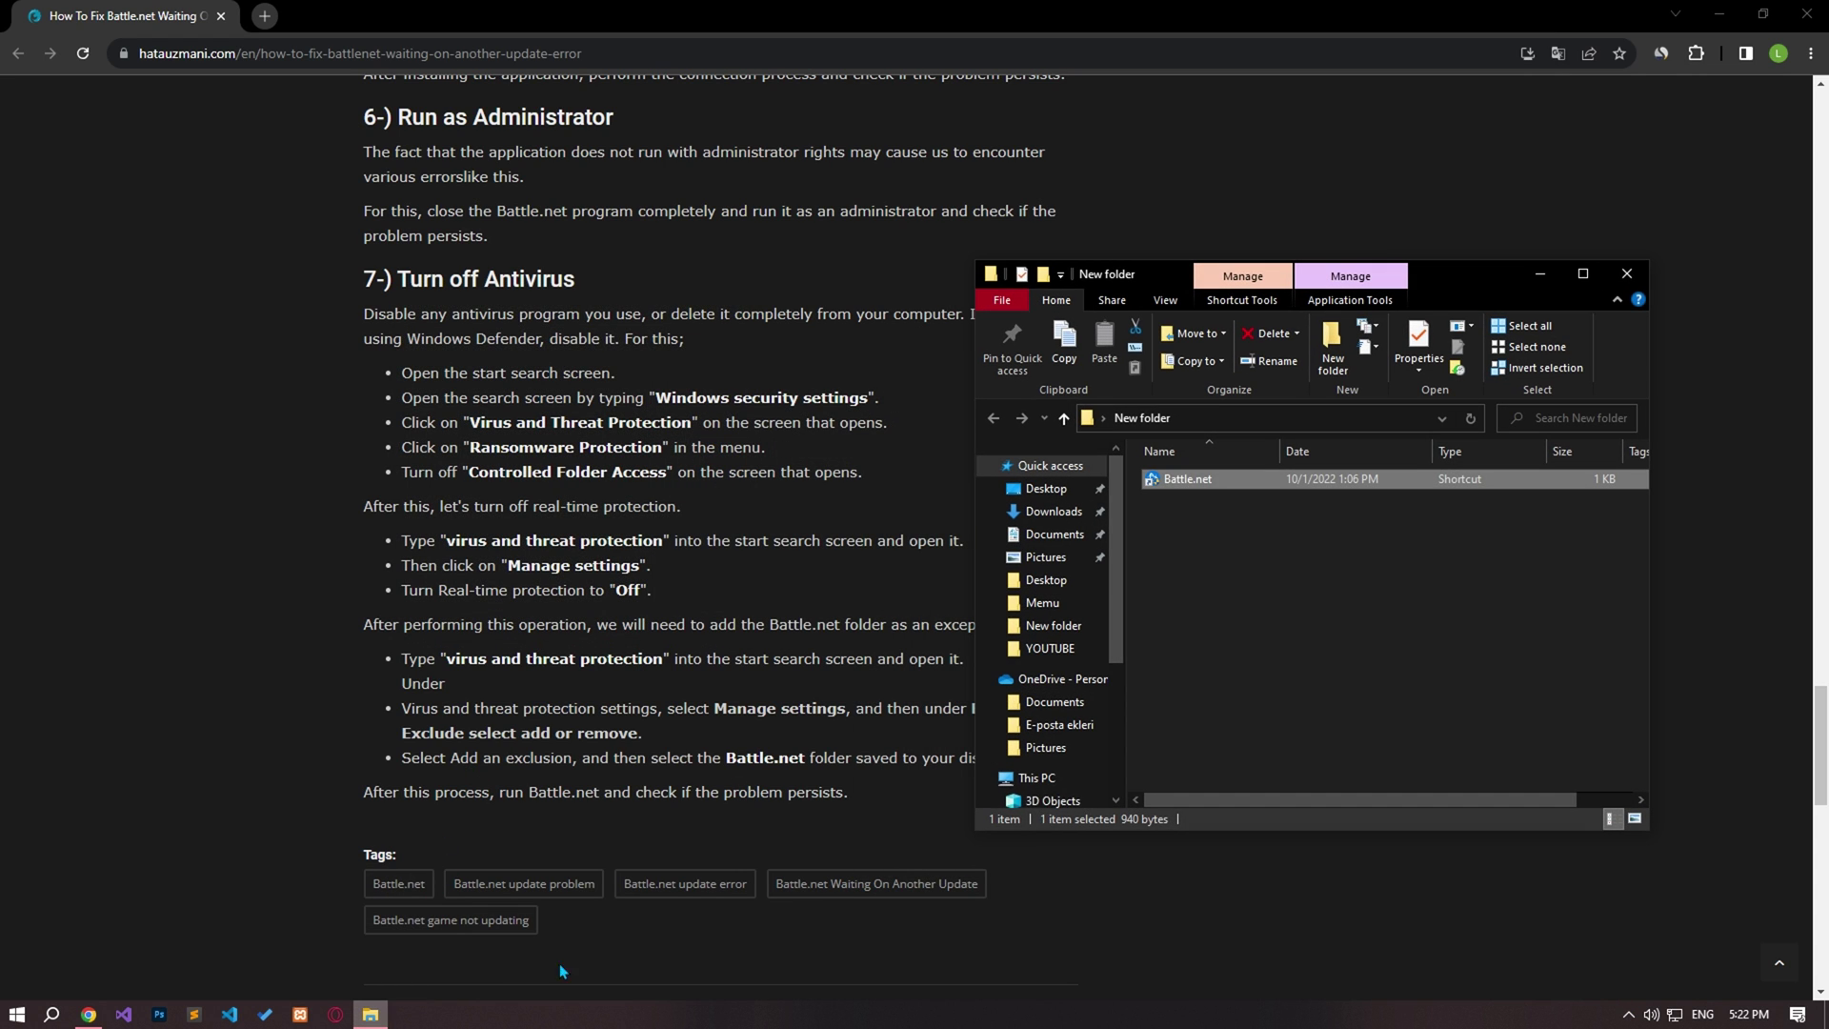
{"action": "right_click", "coordinate": [1188, 488]}
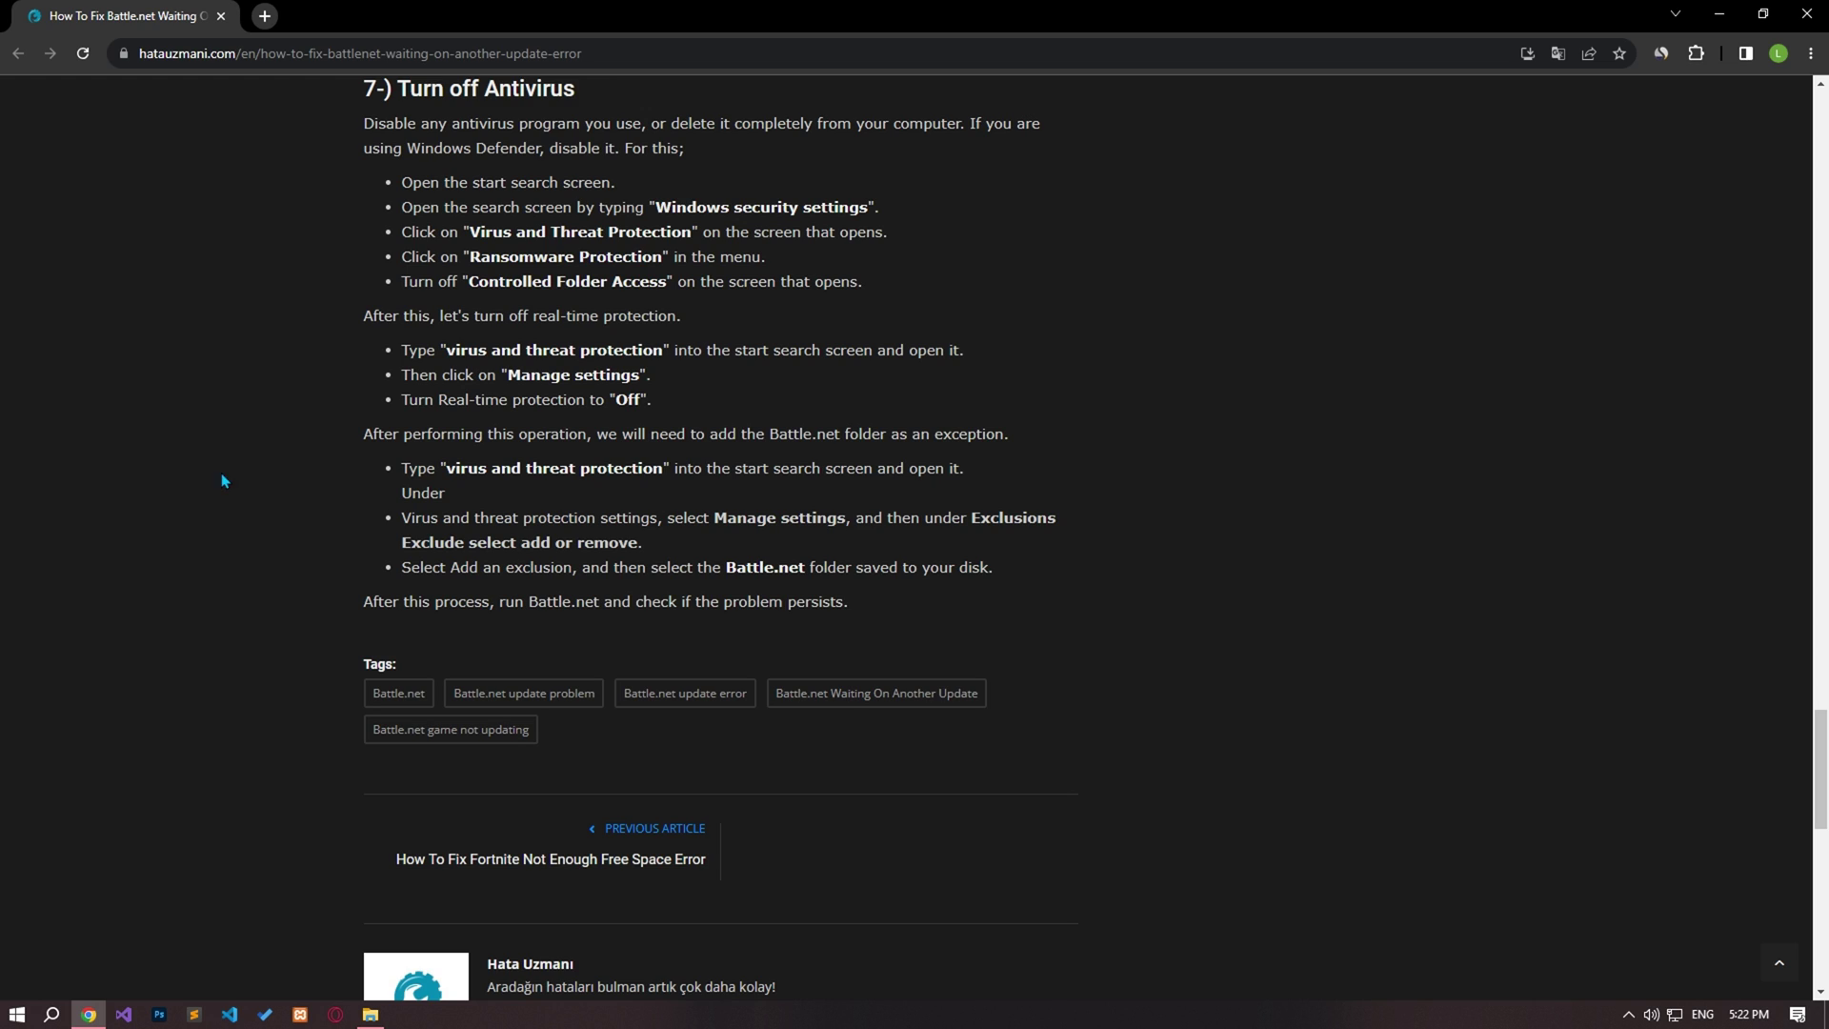
Open the antivirus exclusions page from the Virus & threat protection settings in Windows Security.
{"action": "key", "text": "super"}
{"action": "type", "text": "virus"}
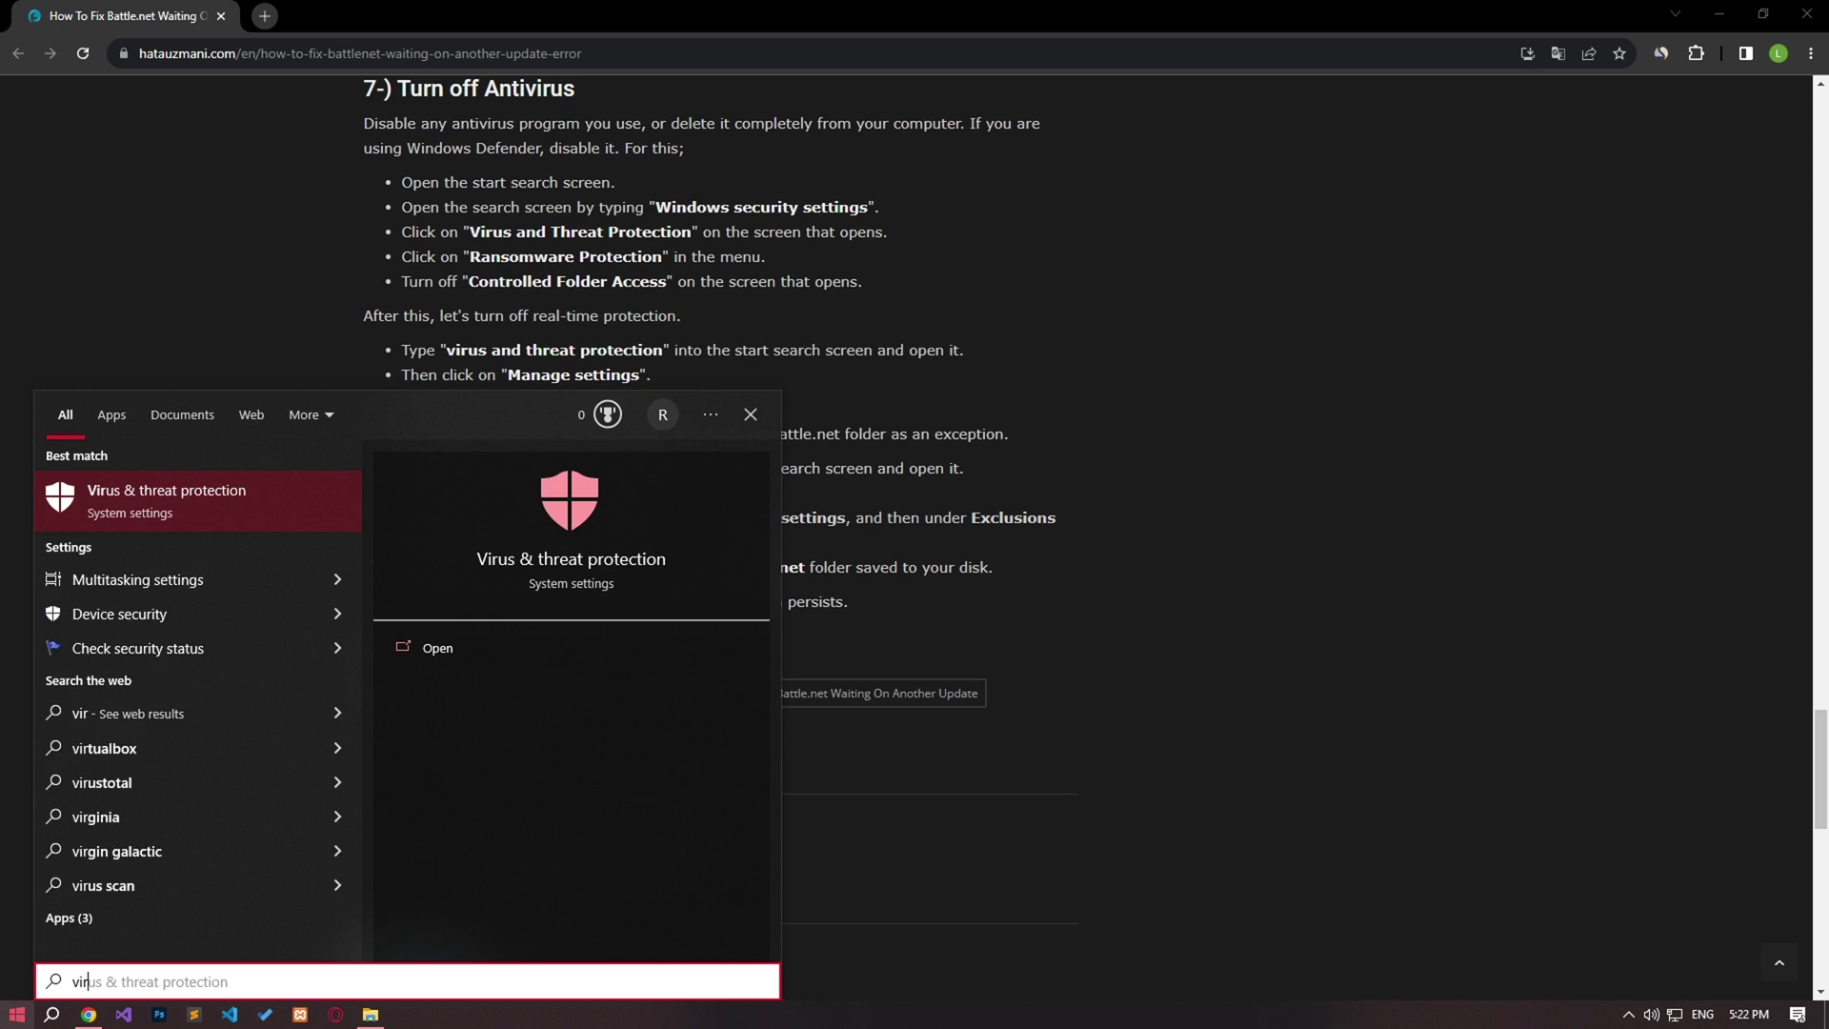
{"action": "left_click", "coordinate": [173, 519]}
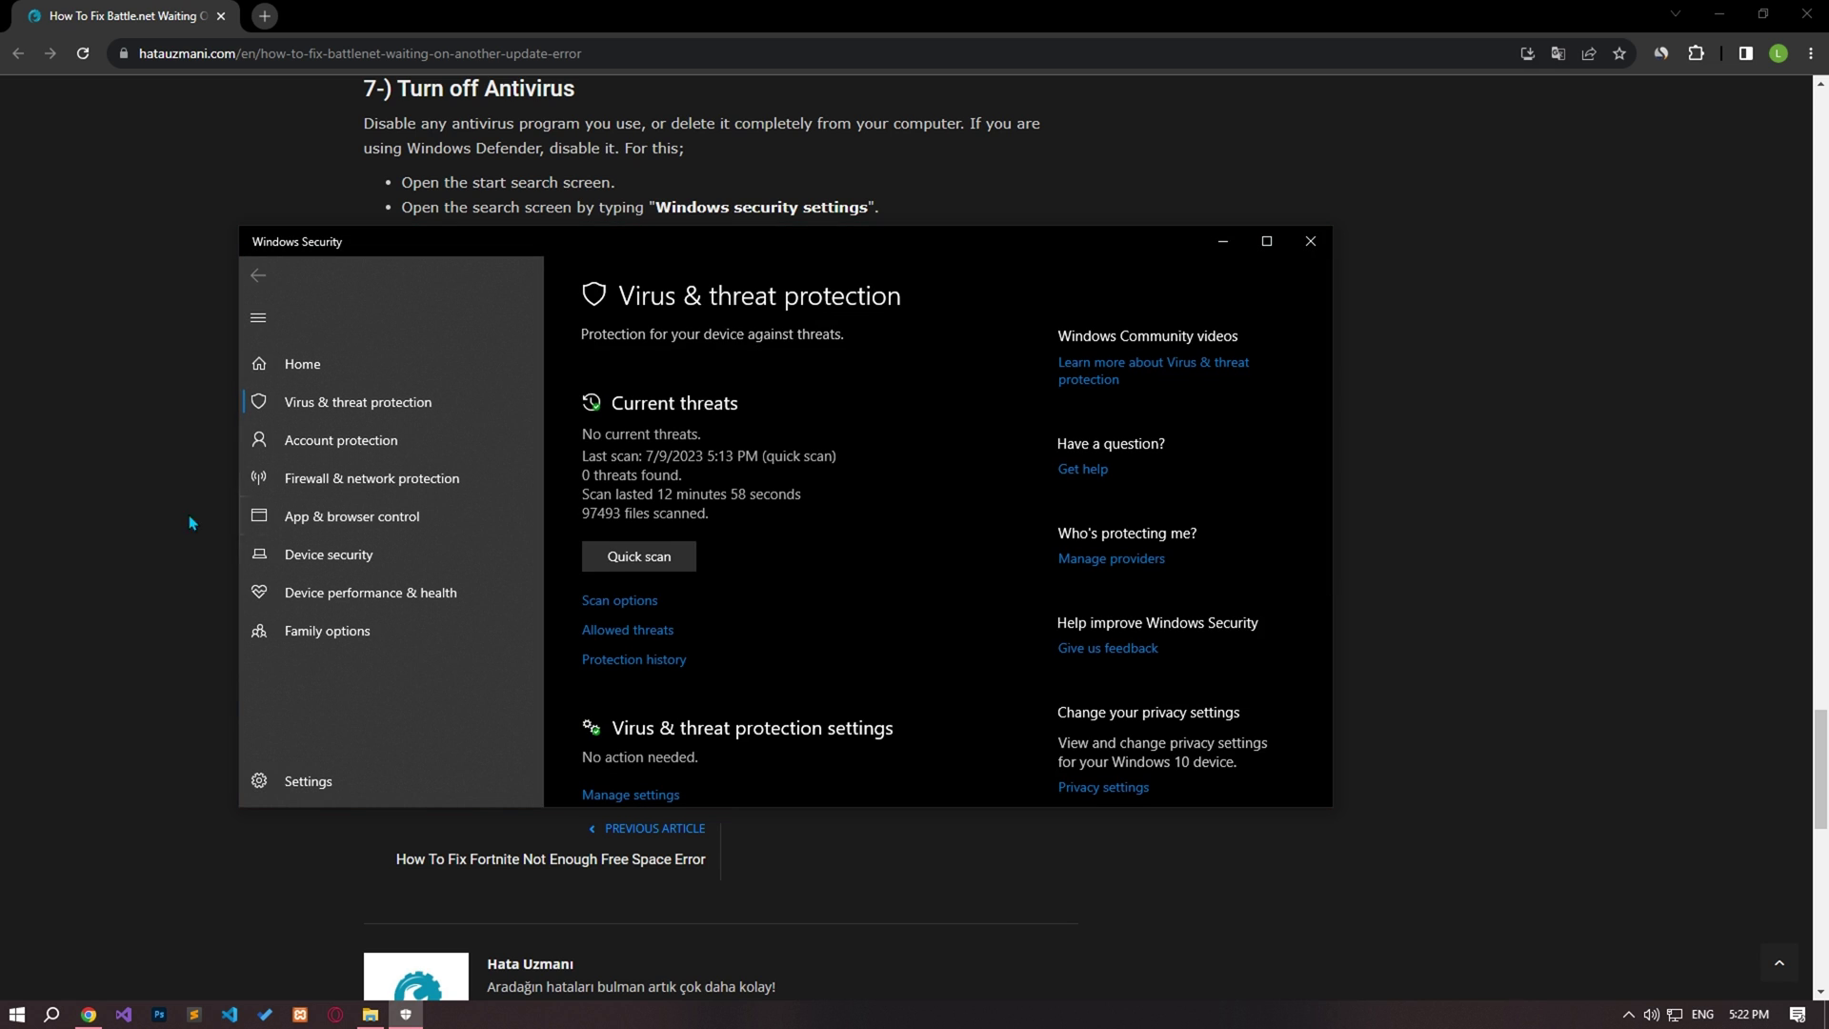
{"action": "scroll", "coordinate": [855, 620], "scroll_direction": "down", "scroll_amount": 2}
{"action": "left_click", "coordinate": [643, 632]}
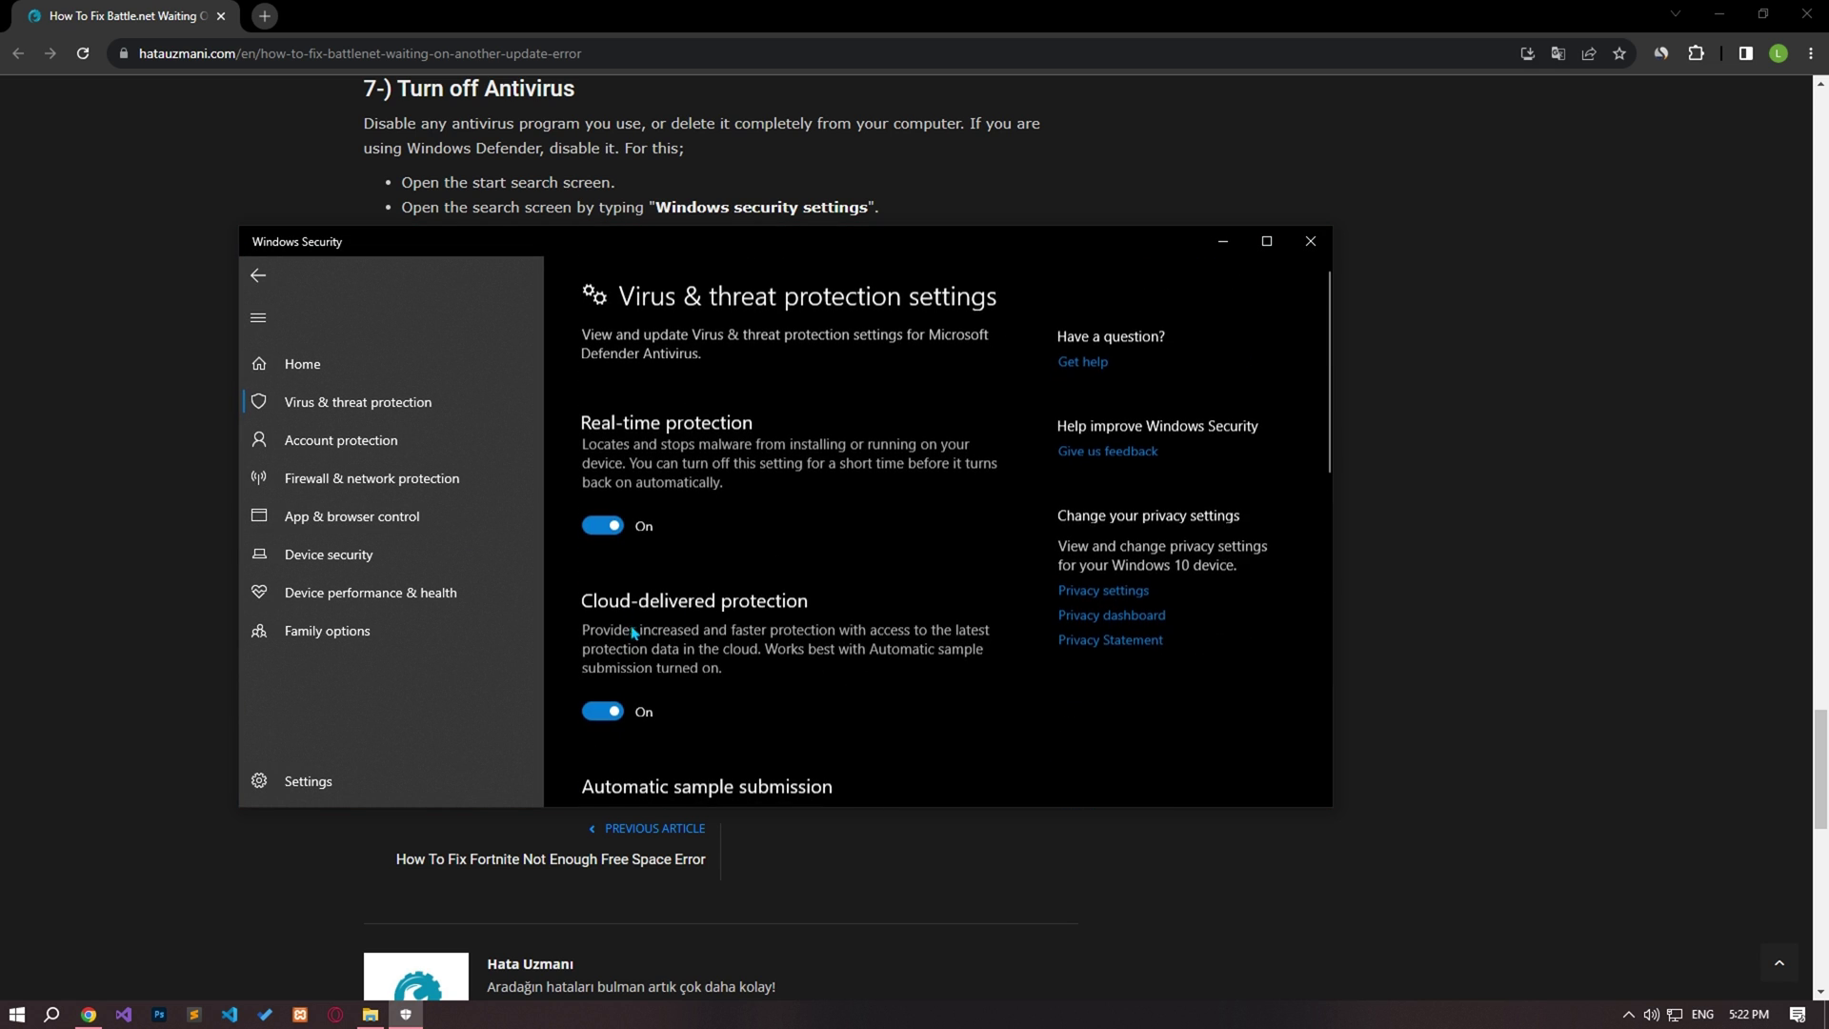
{"action": "scroll", "coordinate": [645, 630], "scroll_direction": "down", "scroll_amount": 10}
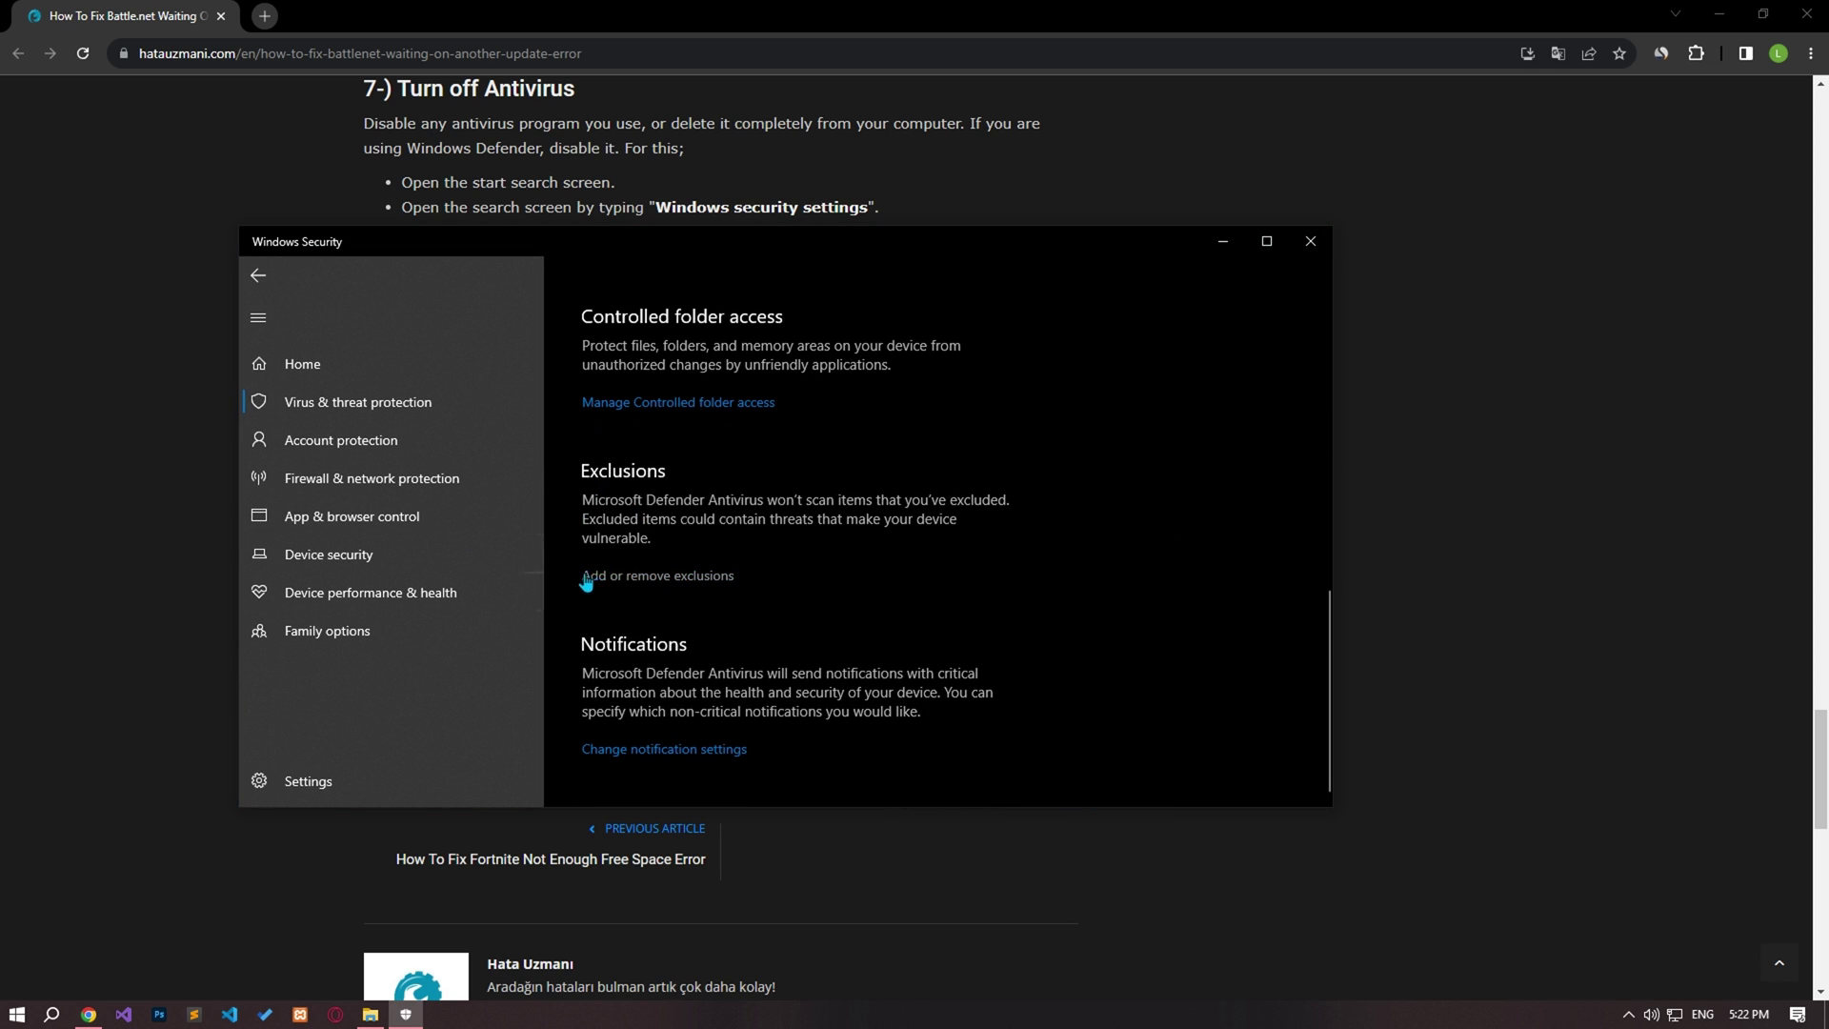
{"action": "left_click", "coordinate": [722, 583]}
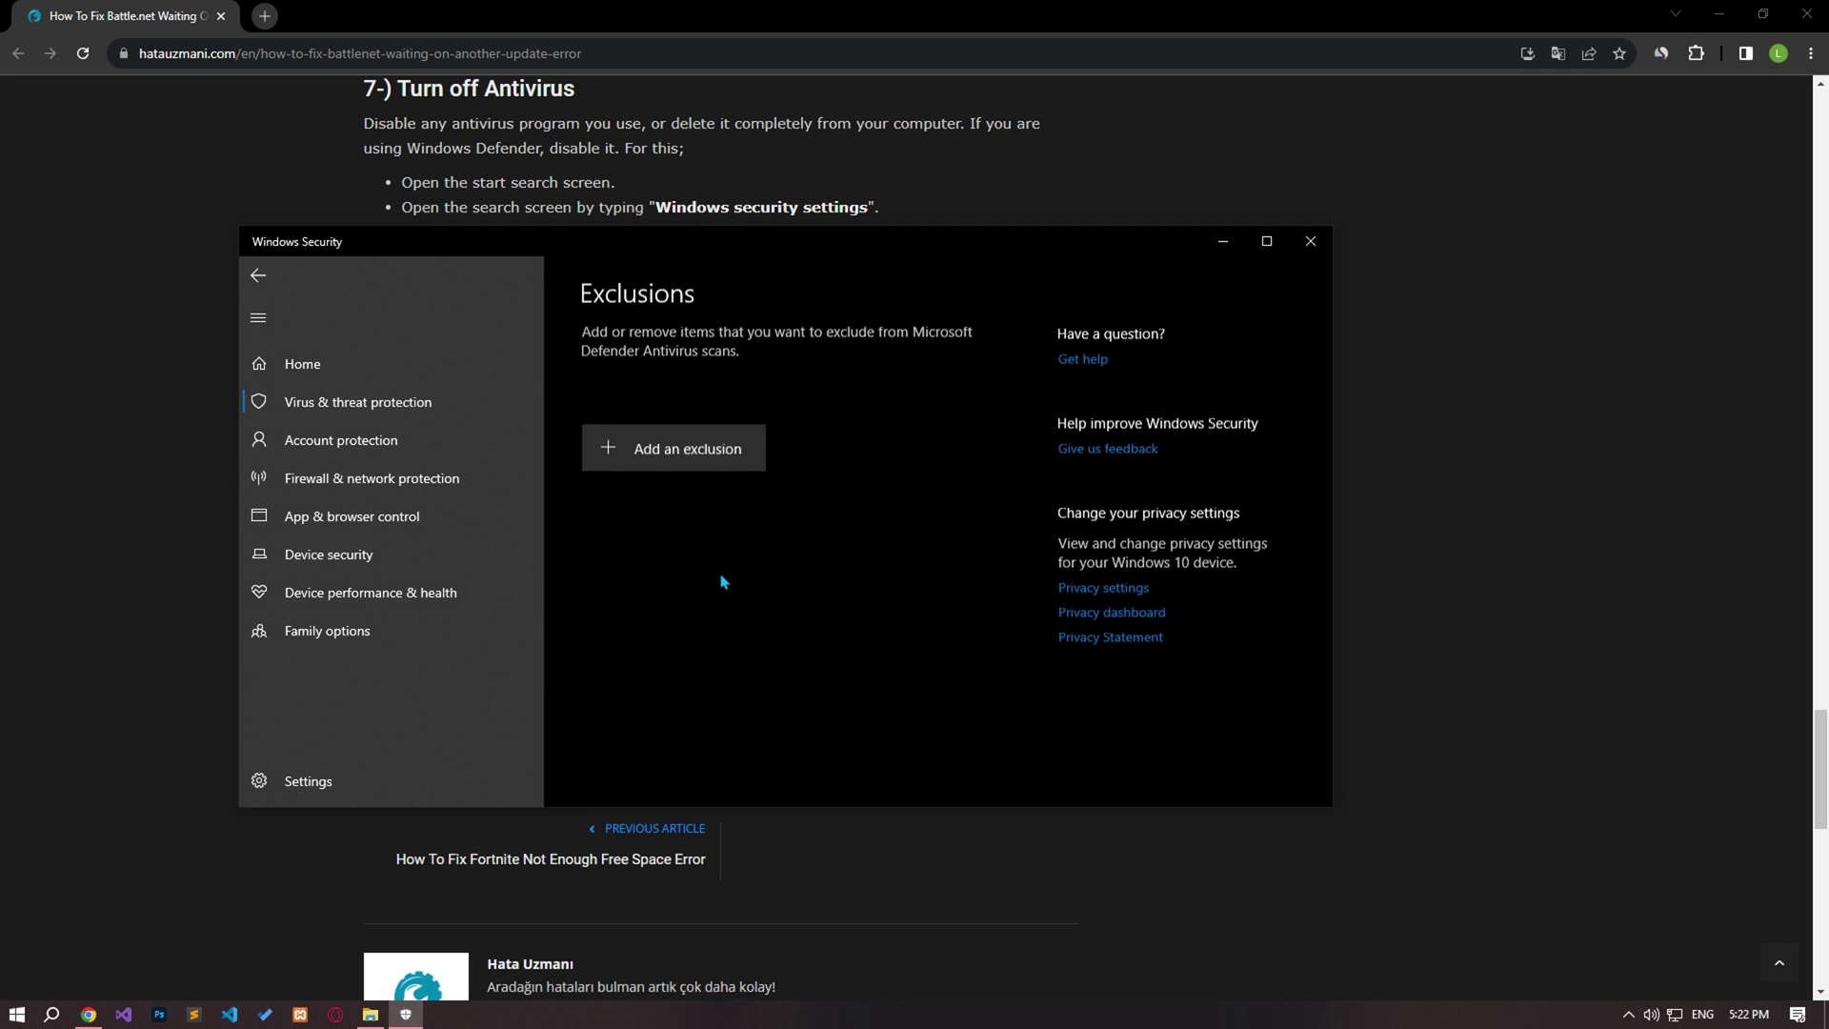
Add the Battle.net folder in C:\Program Files (x86) as a folder exclusion.
{"action": "left_click", "coordinate": [680, 464]}
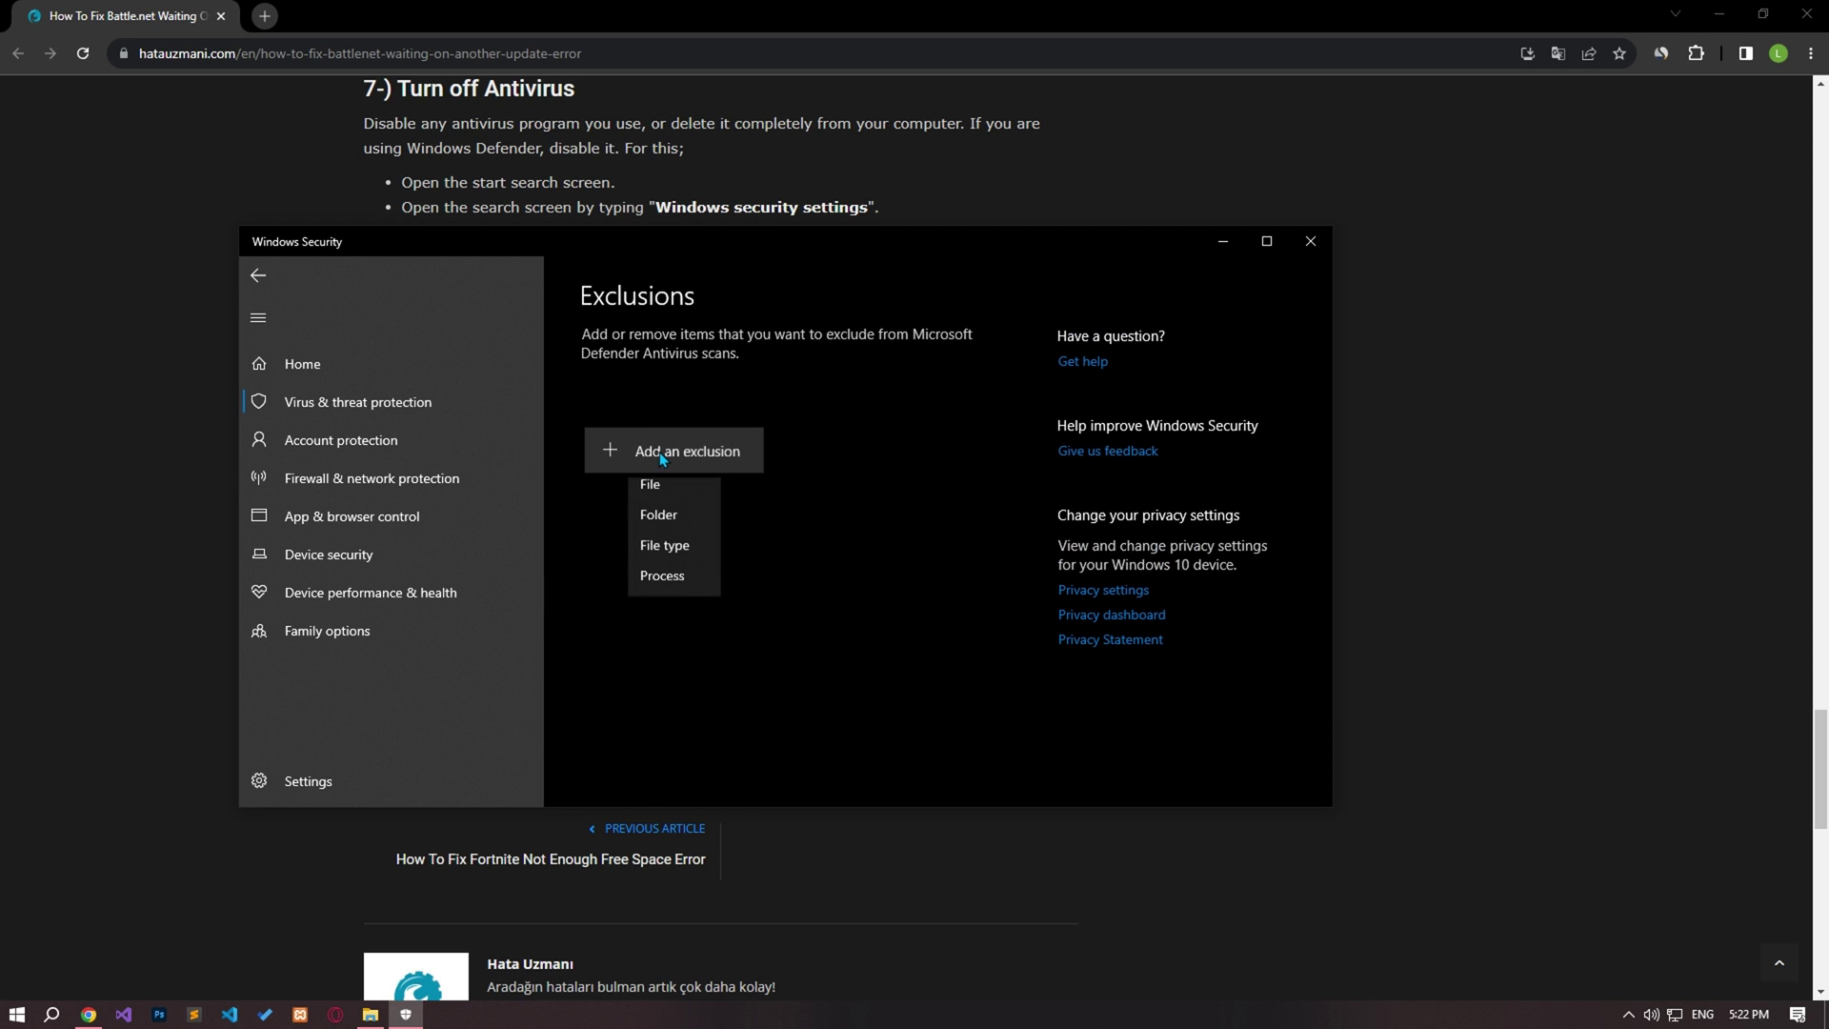
{"action": "left_click", "coordinate": [669, 534]}
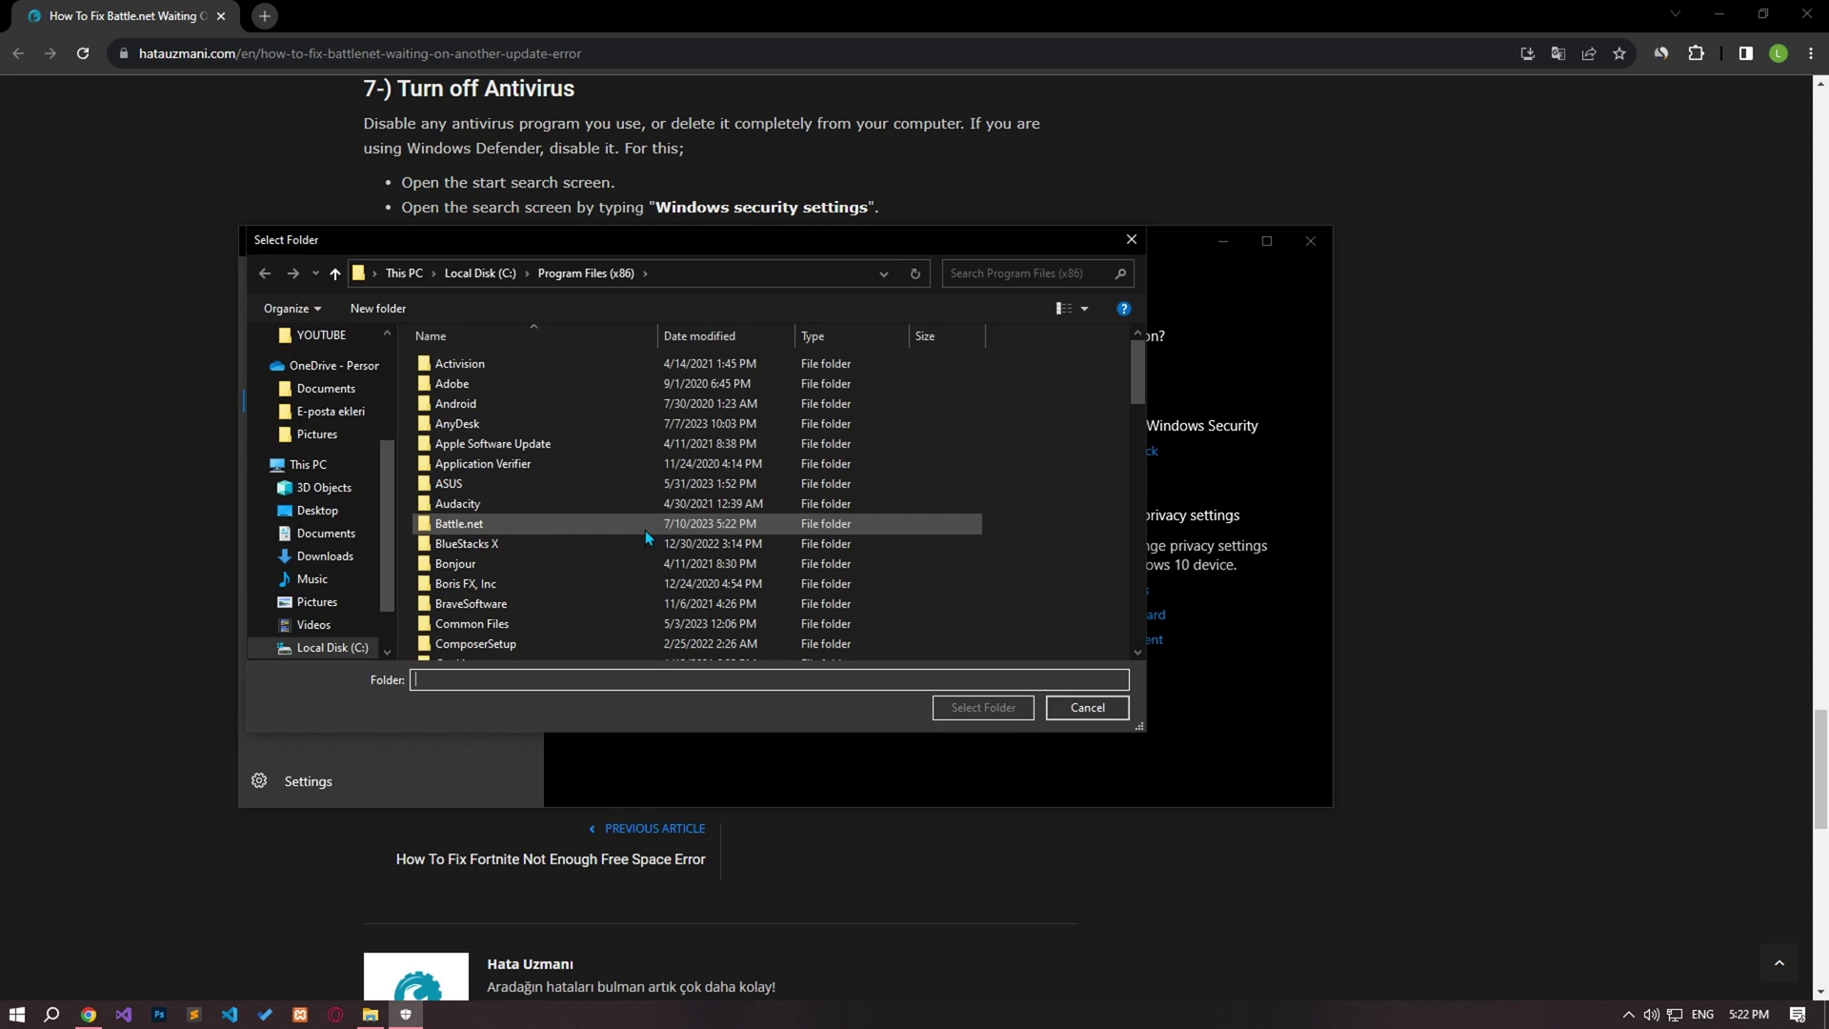
{"action": "left_click", "coordinate": [624, 523]}
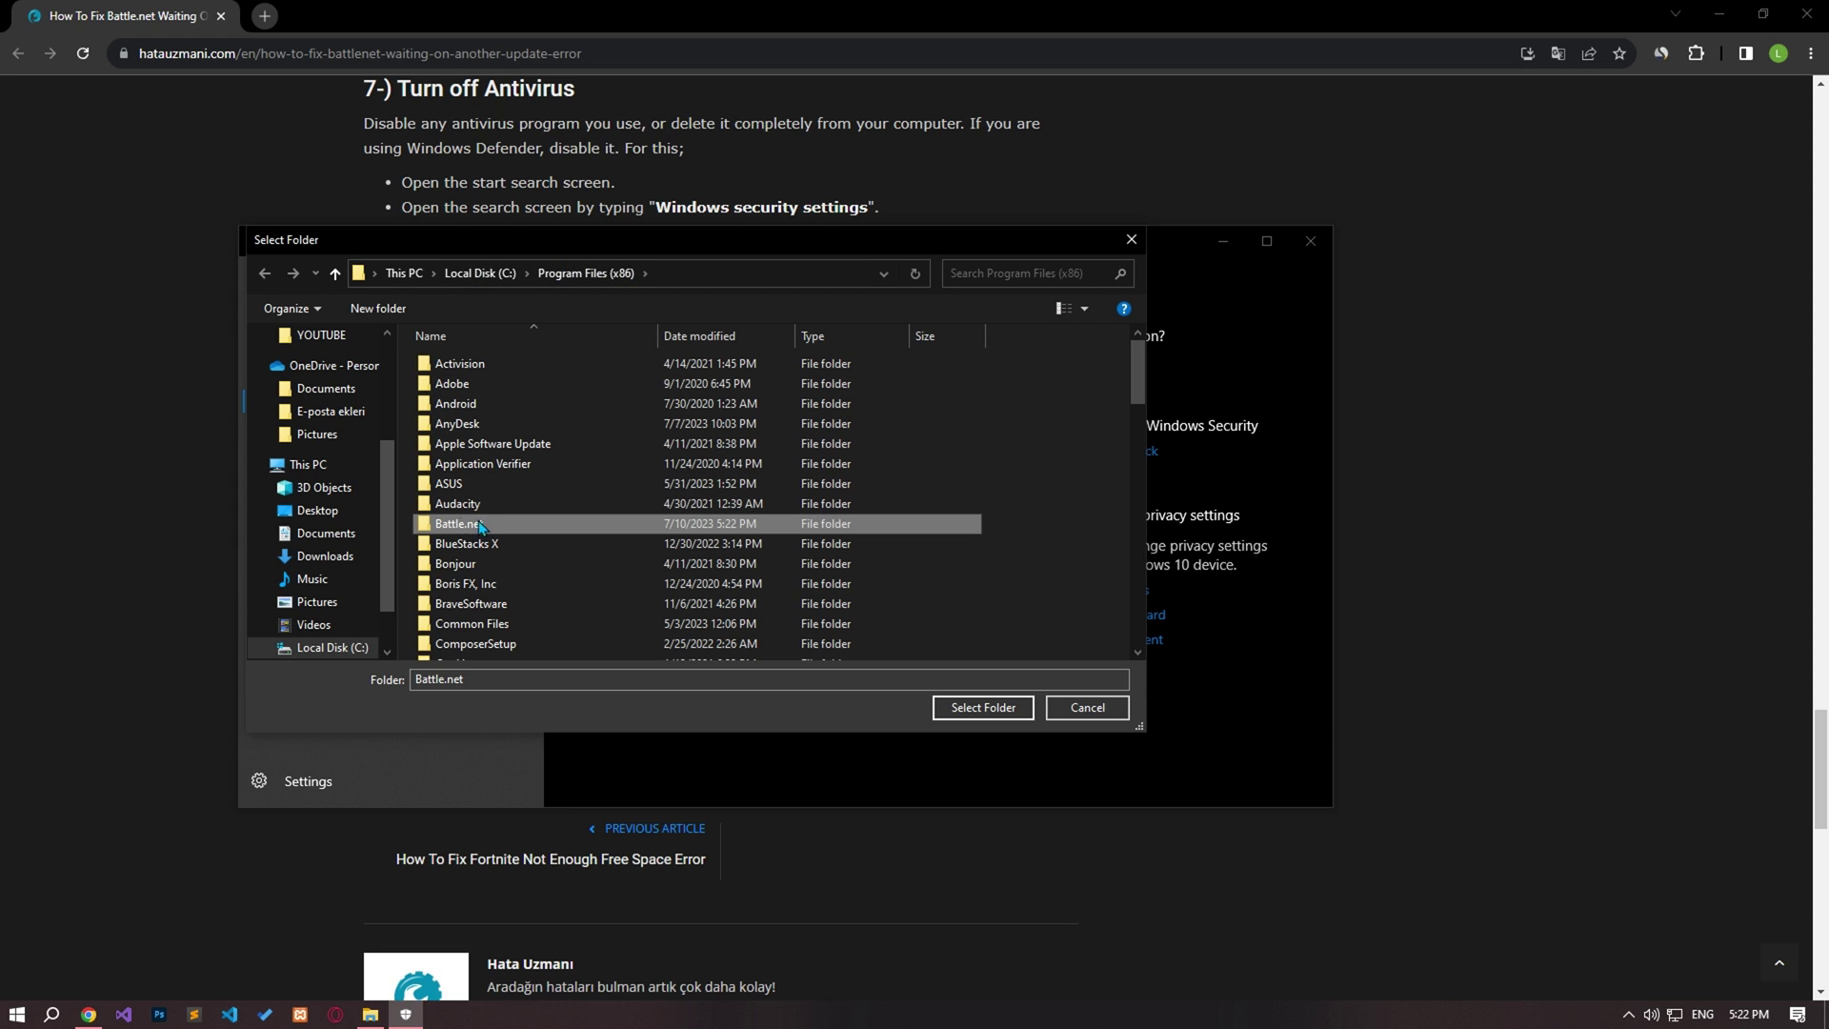
{"action": "left_click", "coordinate": [998, 708]}
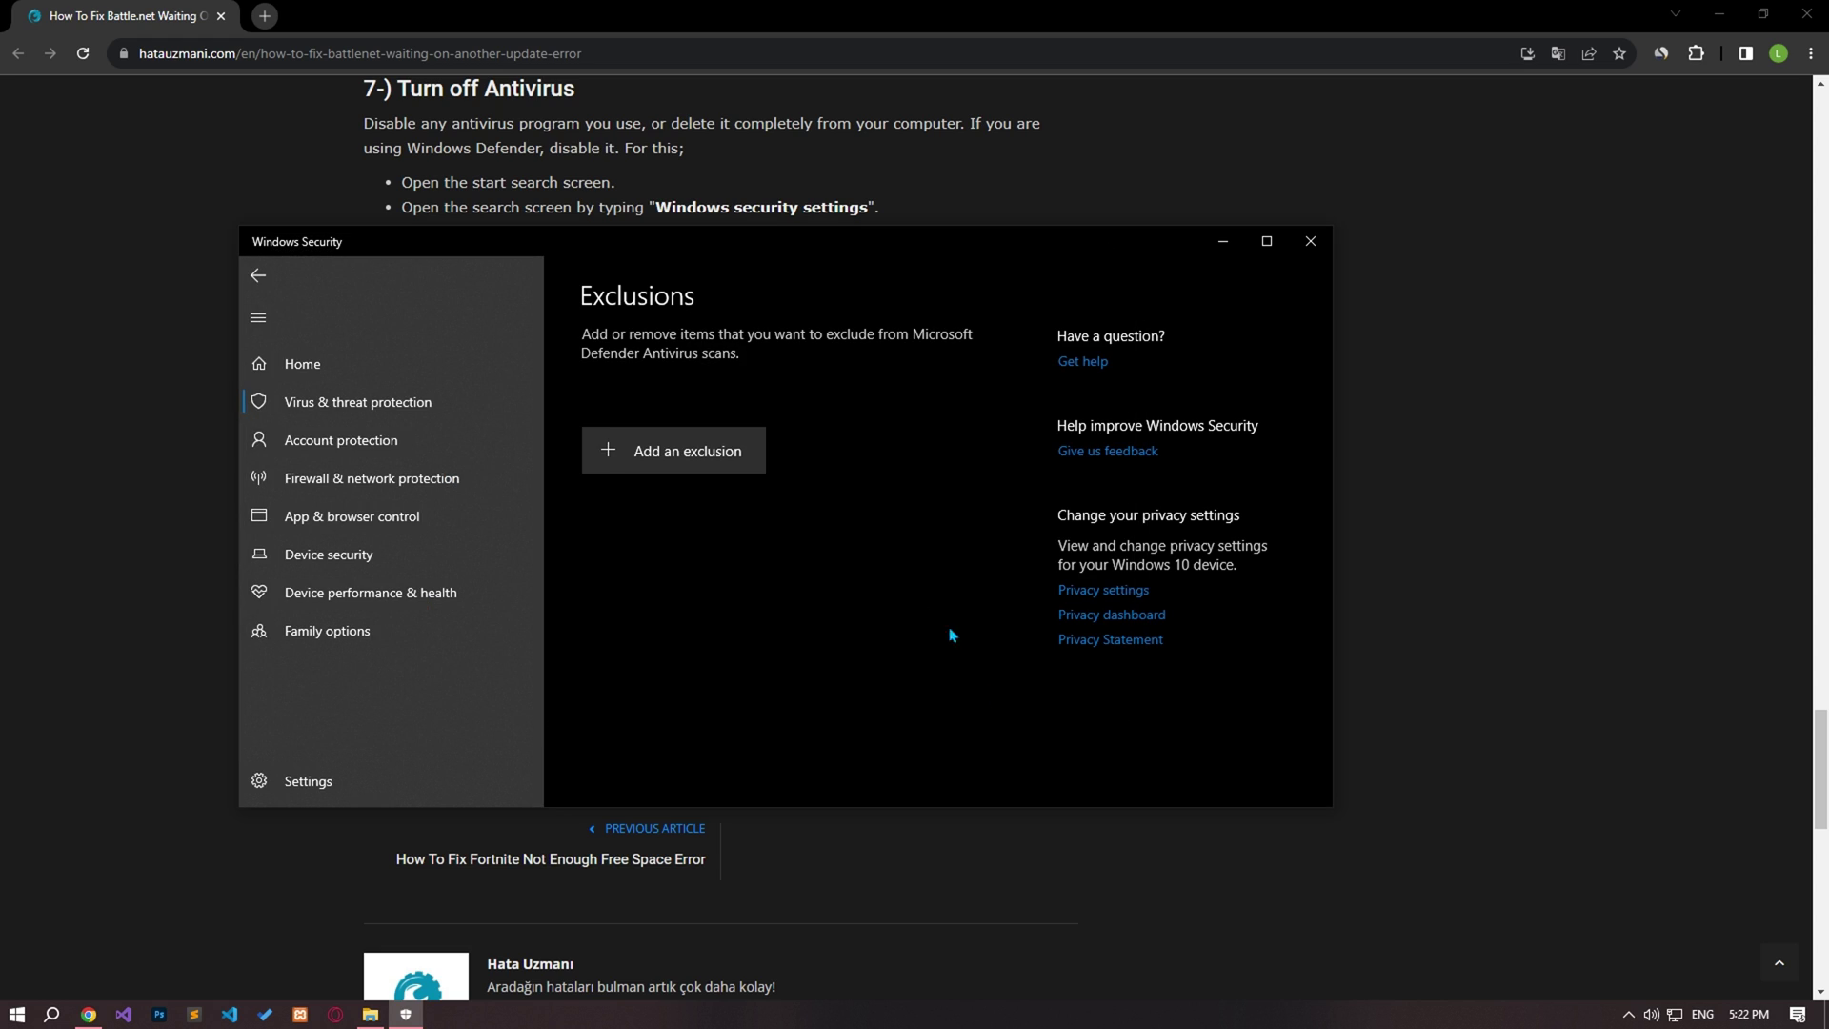
Add the Blizzard folder in %localappdata% as a folder exclusion.
{"action": "left_click", "coordinate": [752, 465]}
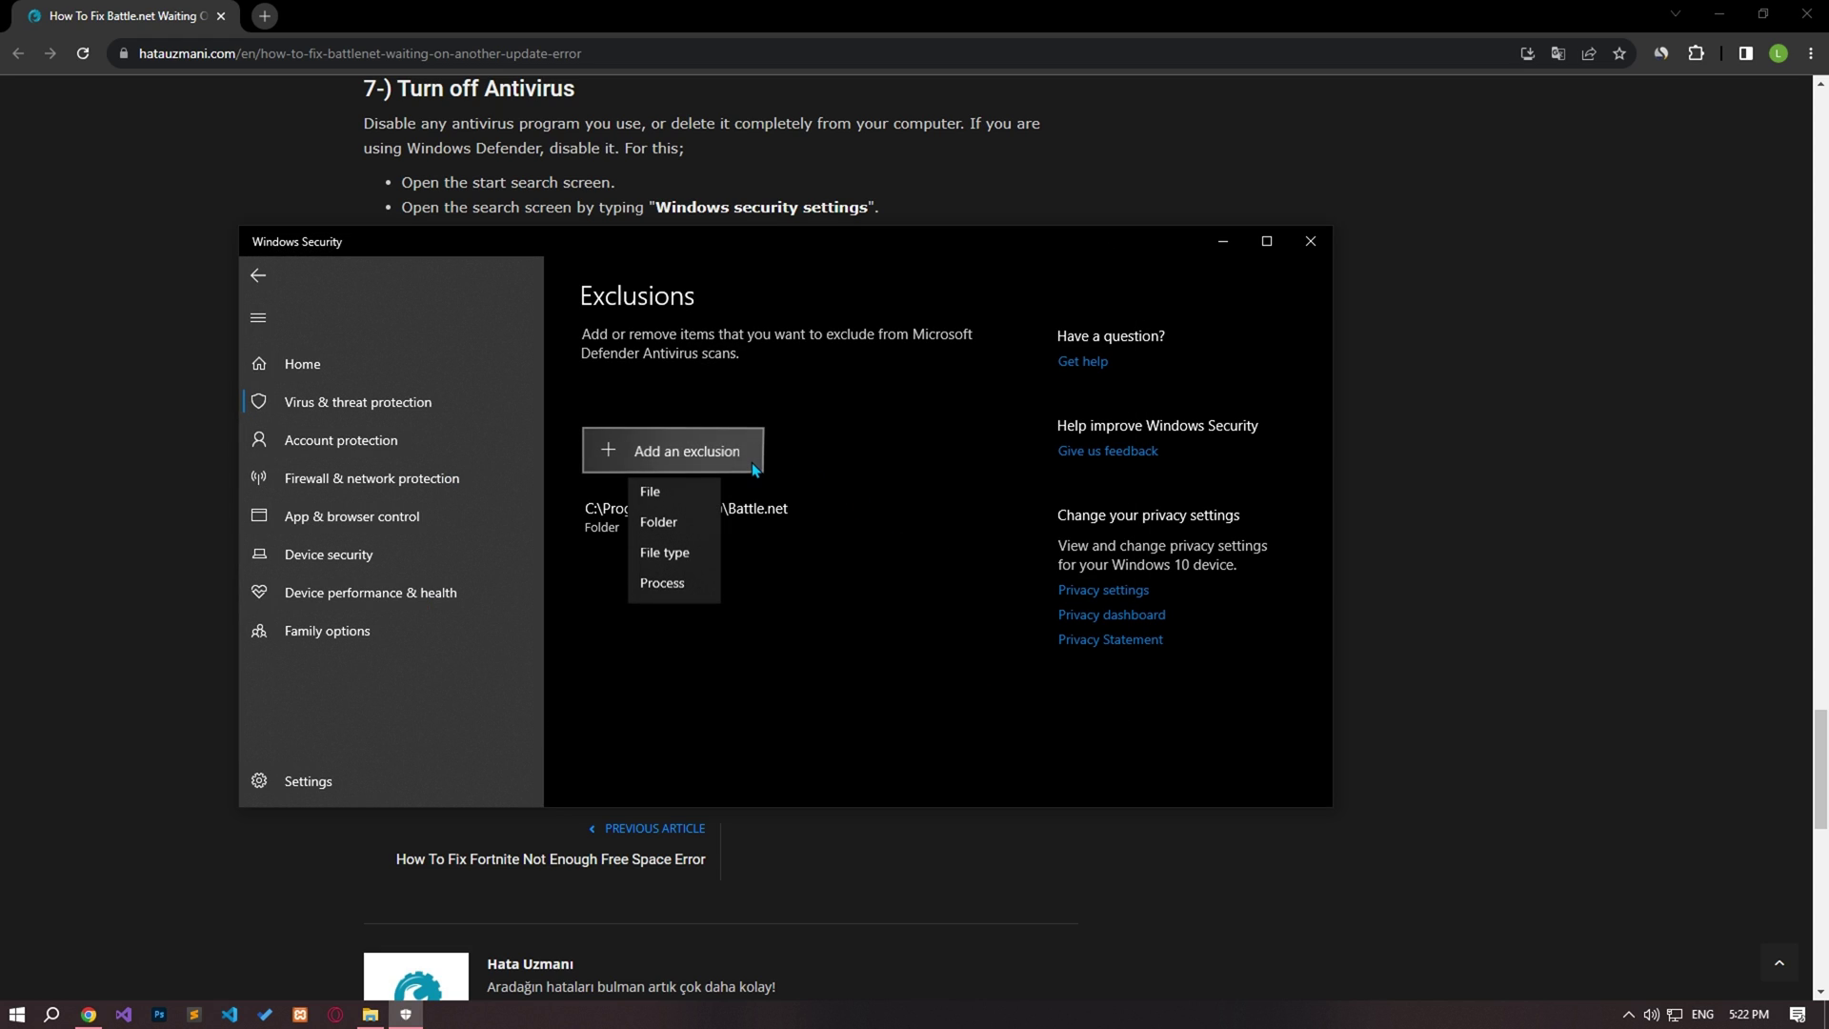
{"action": "left_click", "coordinate": [662, 530]}
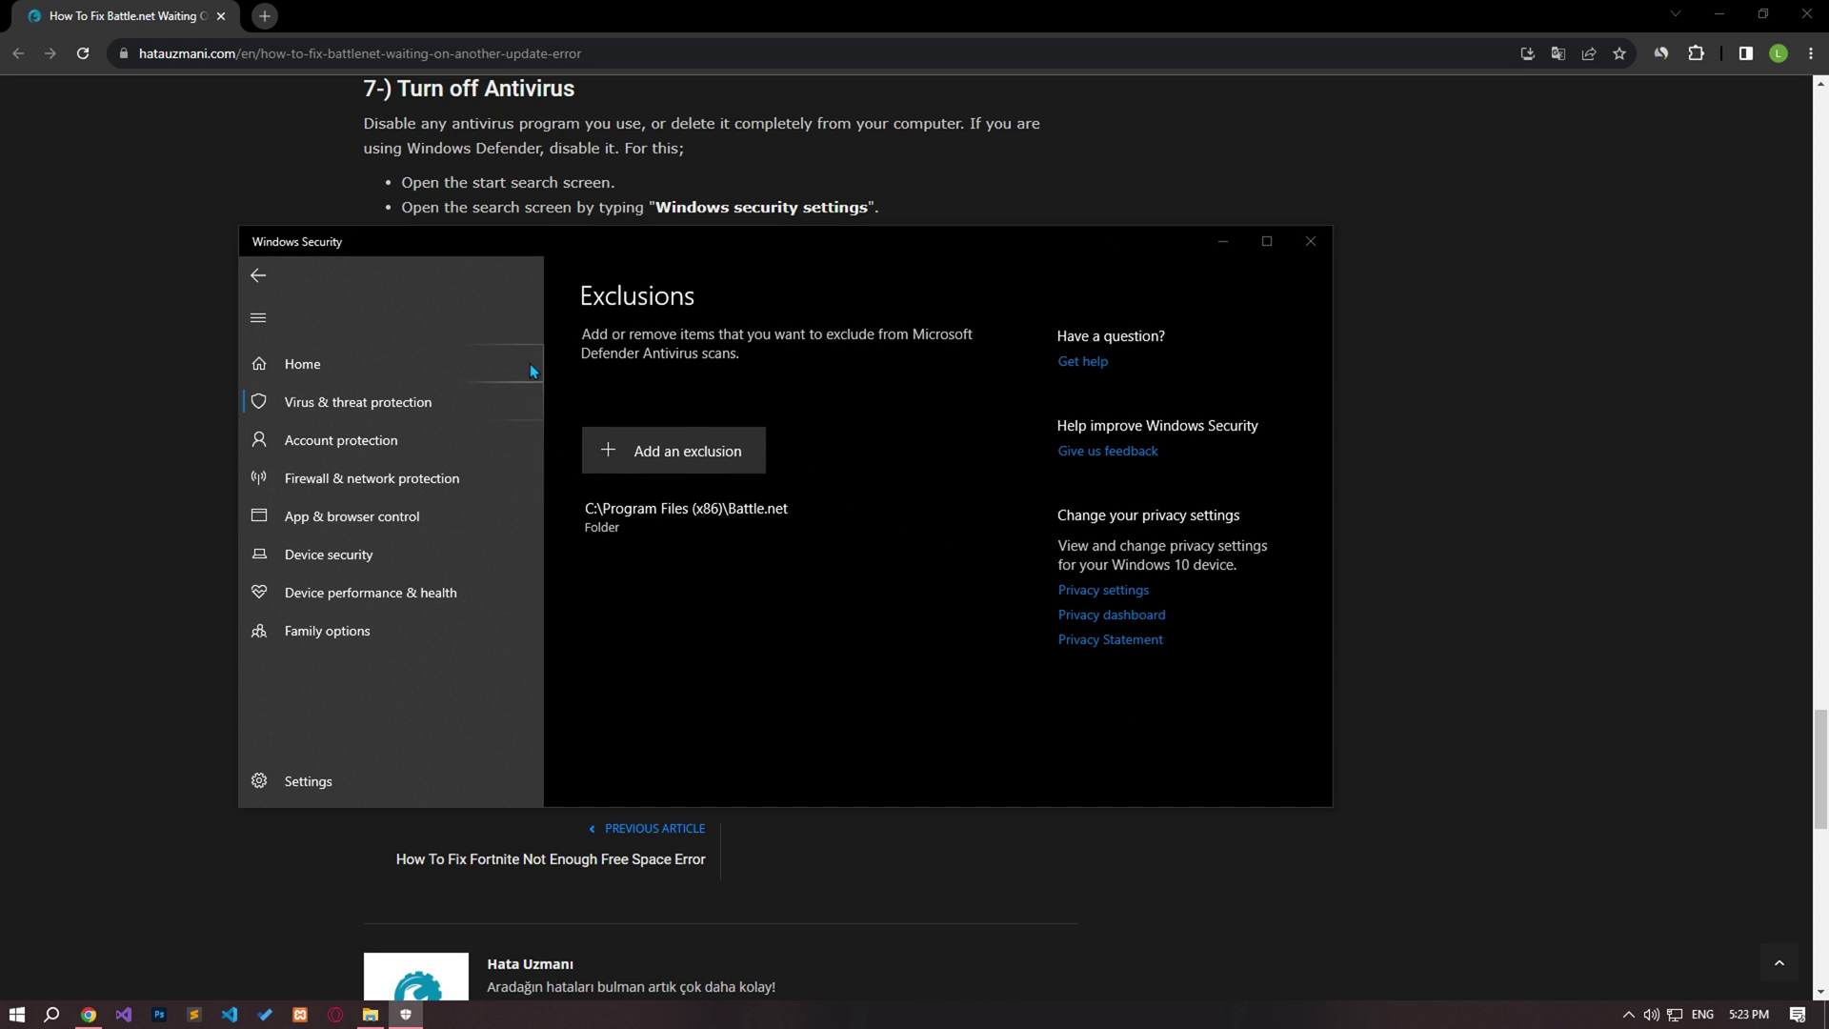
{"action": "left_click", "coordinate": [682, 275]}
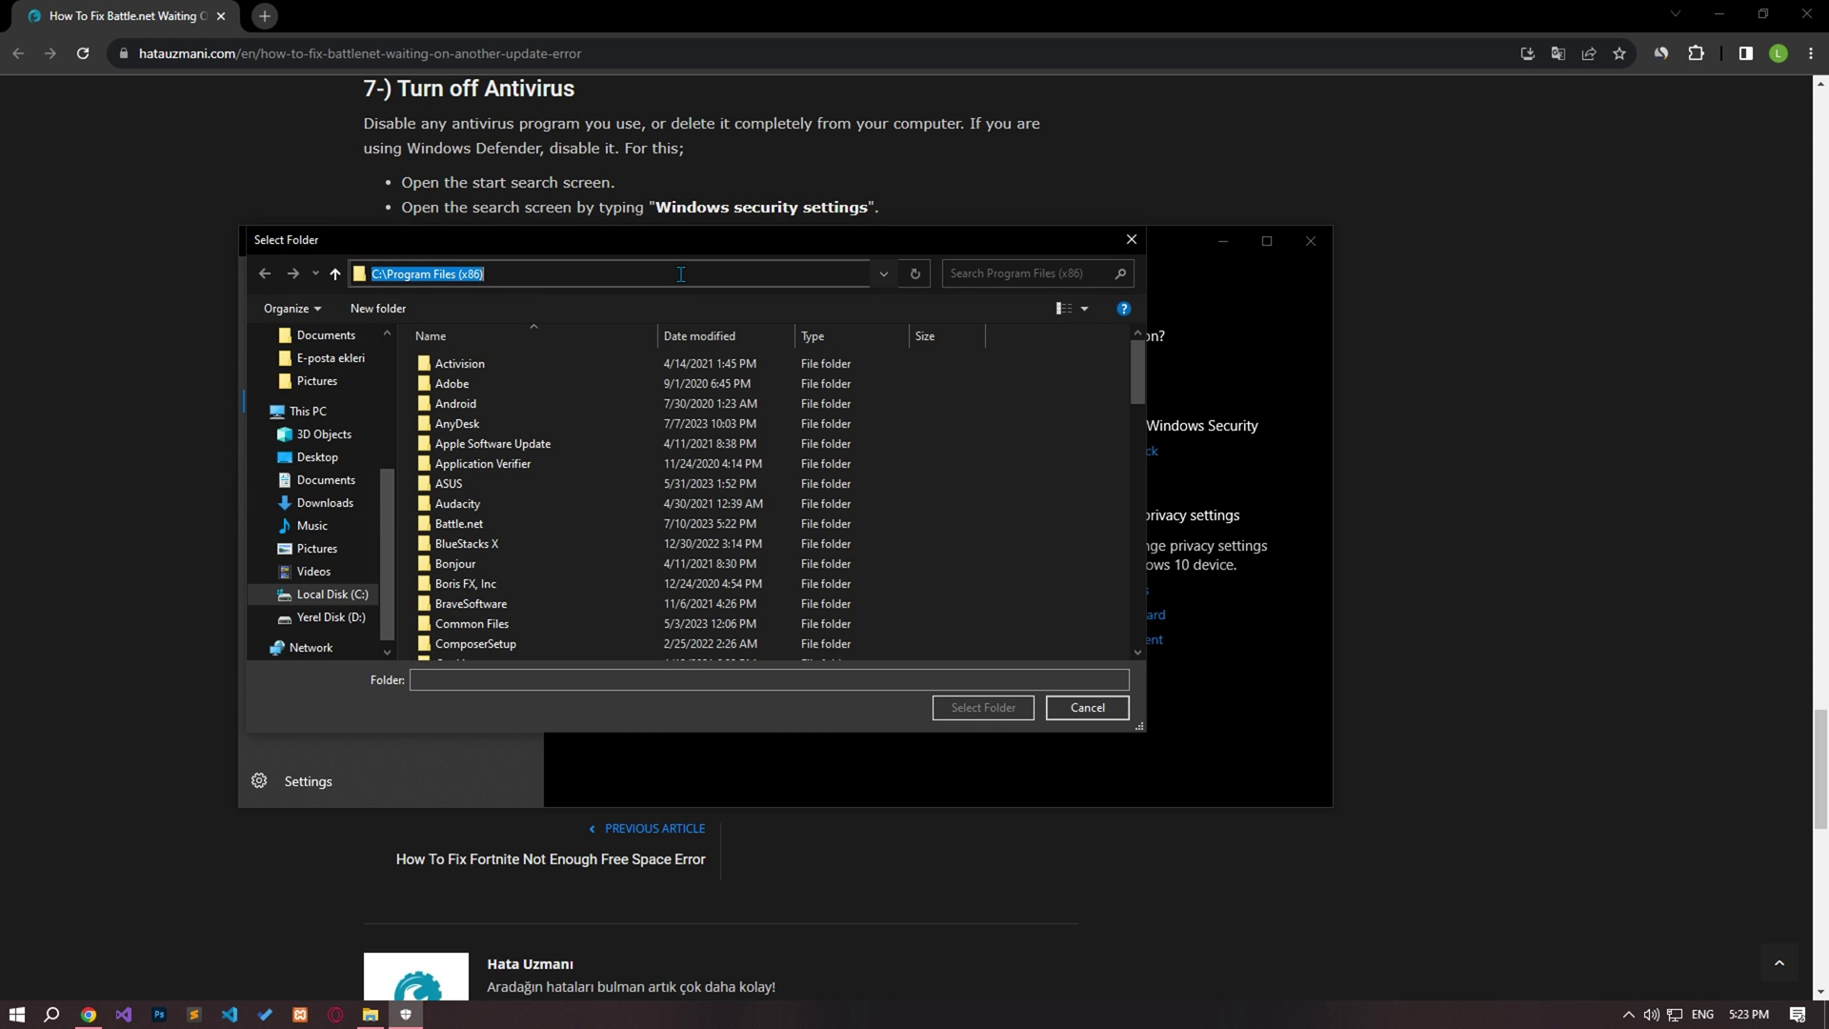
{"action": "type", "text": "%localappdata%"}
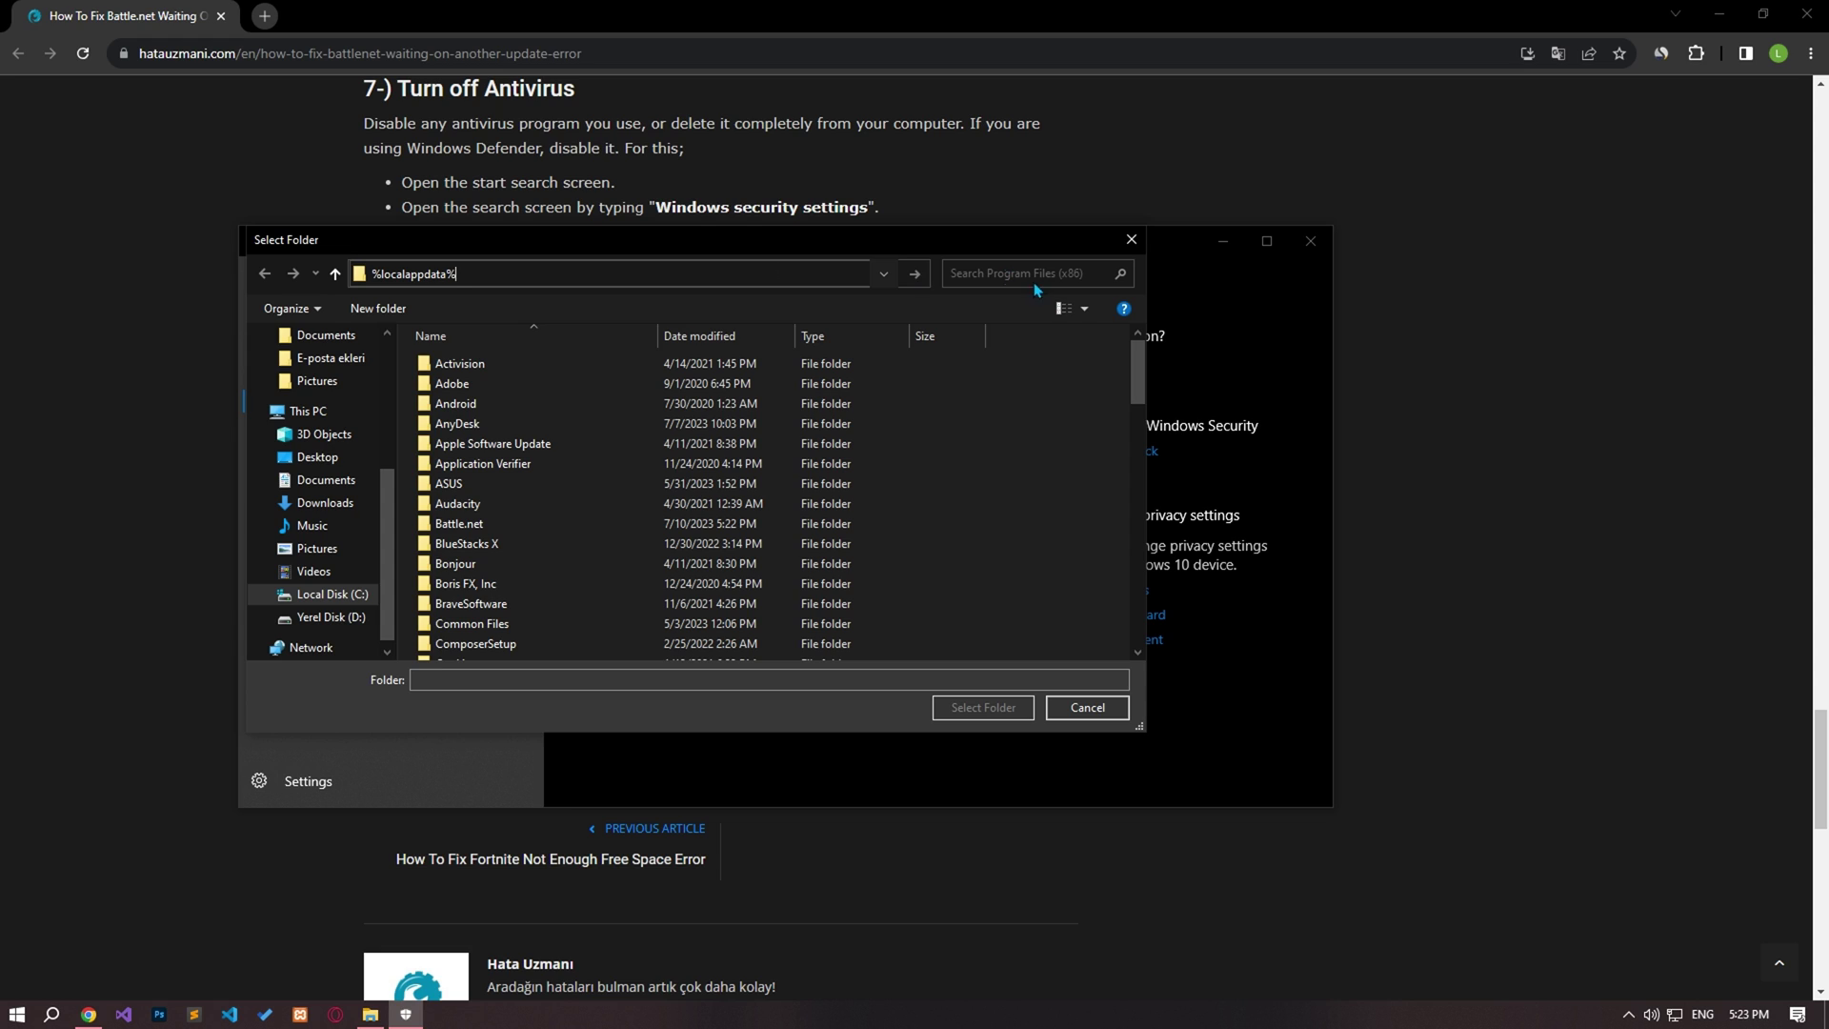
{"action": "left_click", "coordinate": [914, 274]}
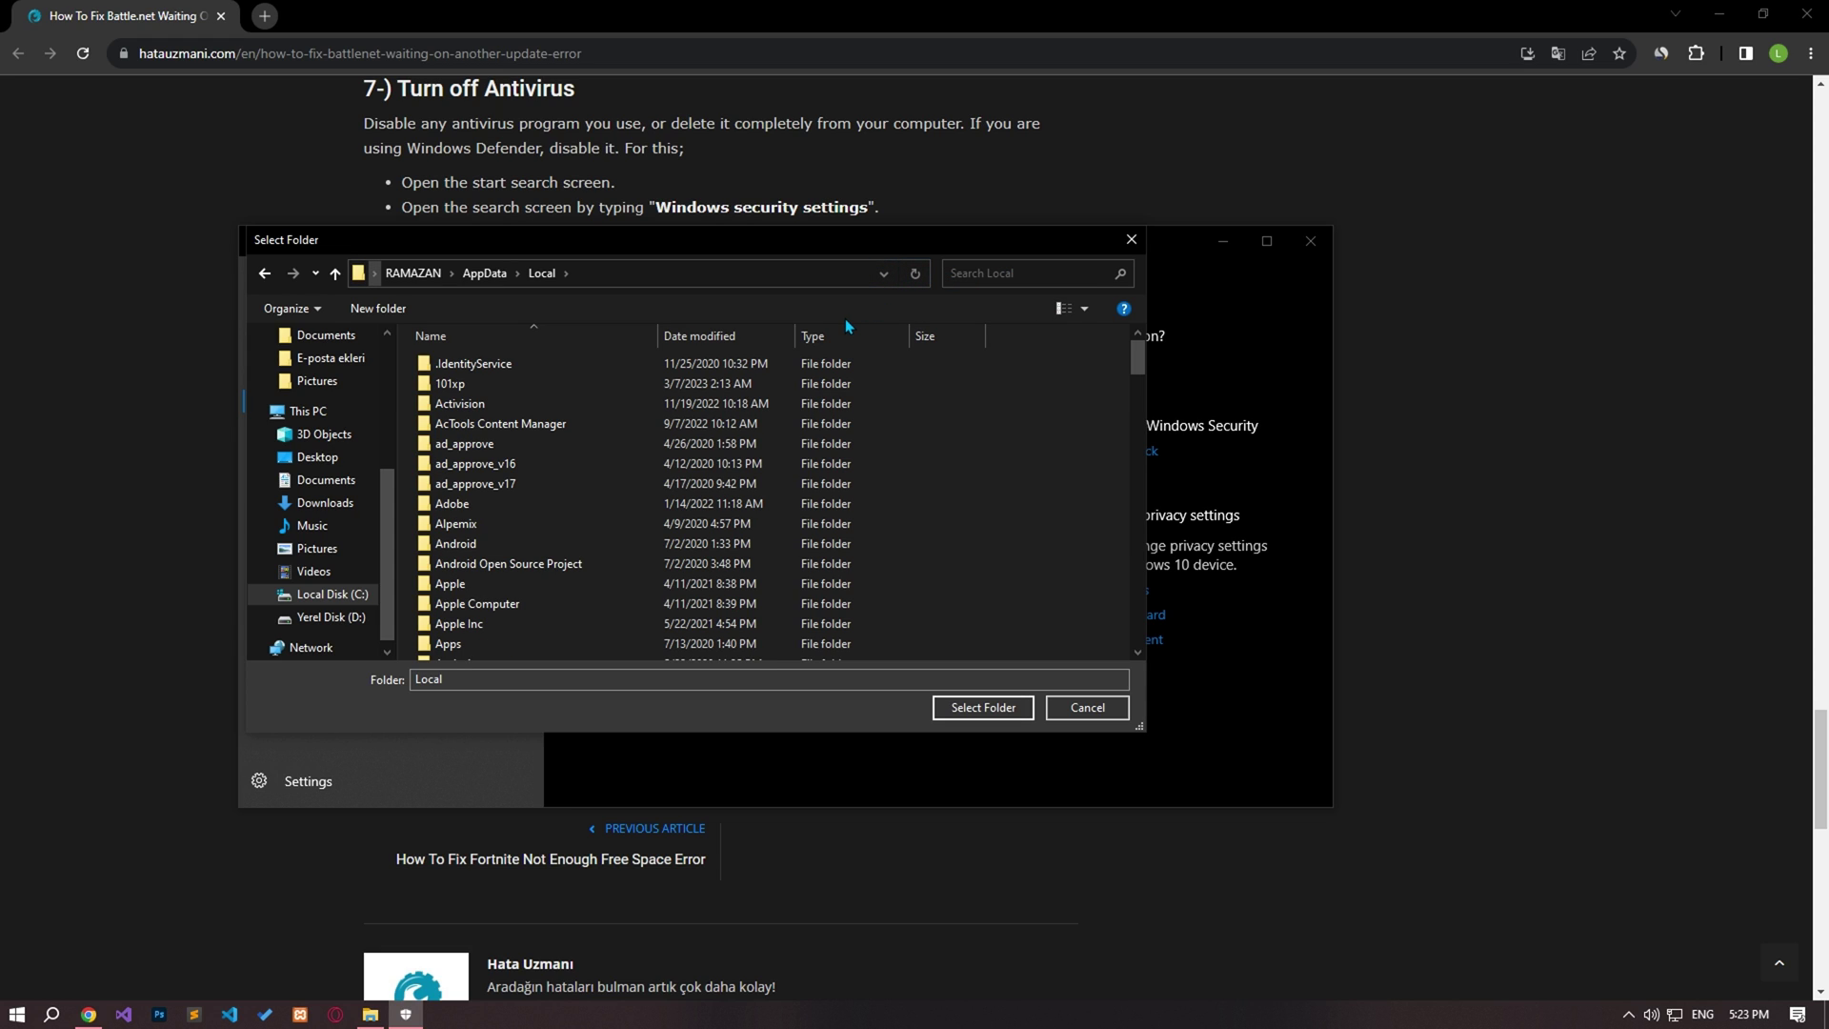
{"action": "left_click", "coordinate": [1021, 507]}
{"action": "key", "text": "b"}
{"action": "key", "text": "b"}
{"action": "key", "text": "b"}
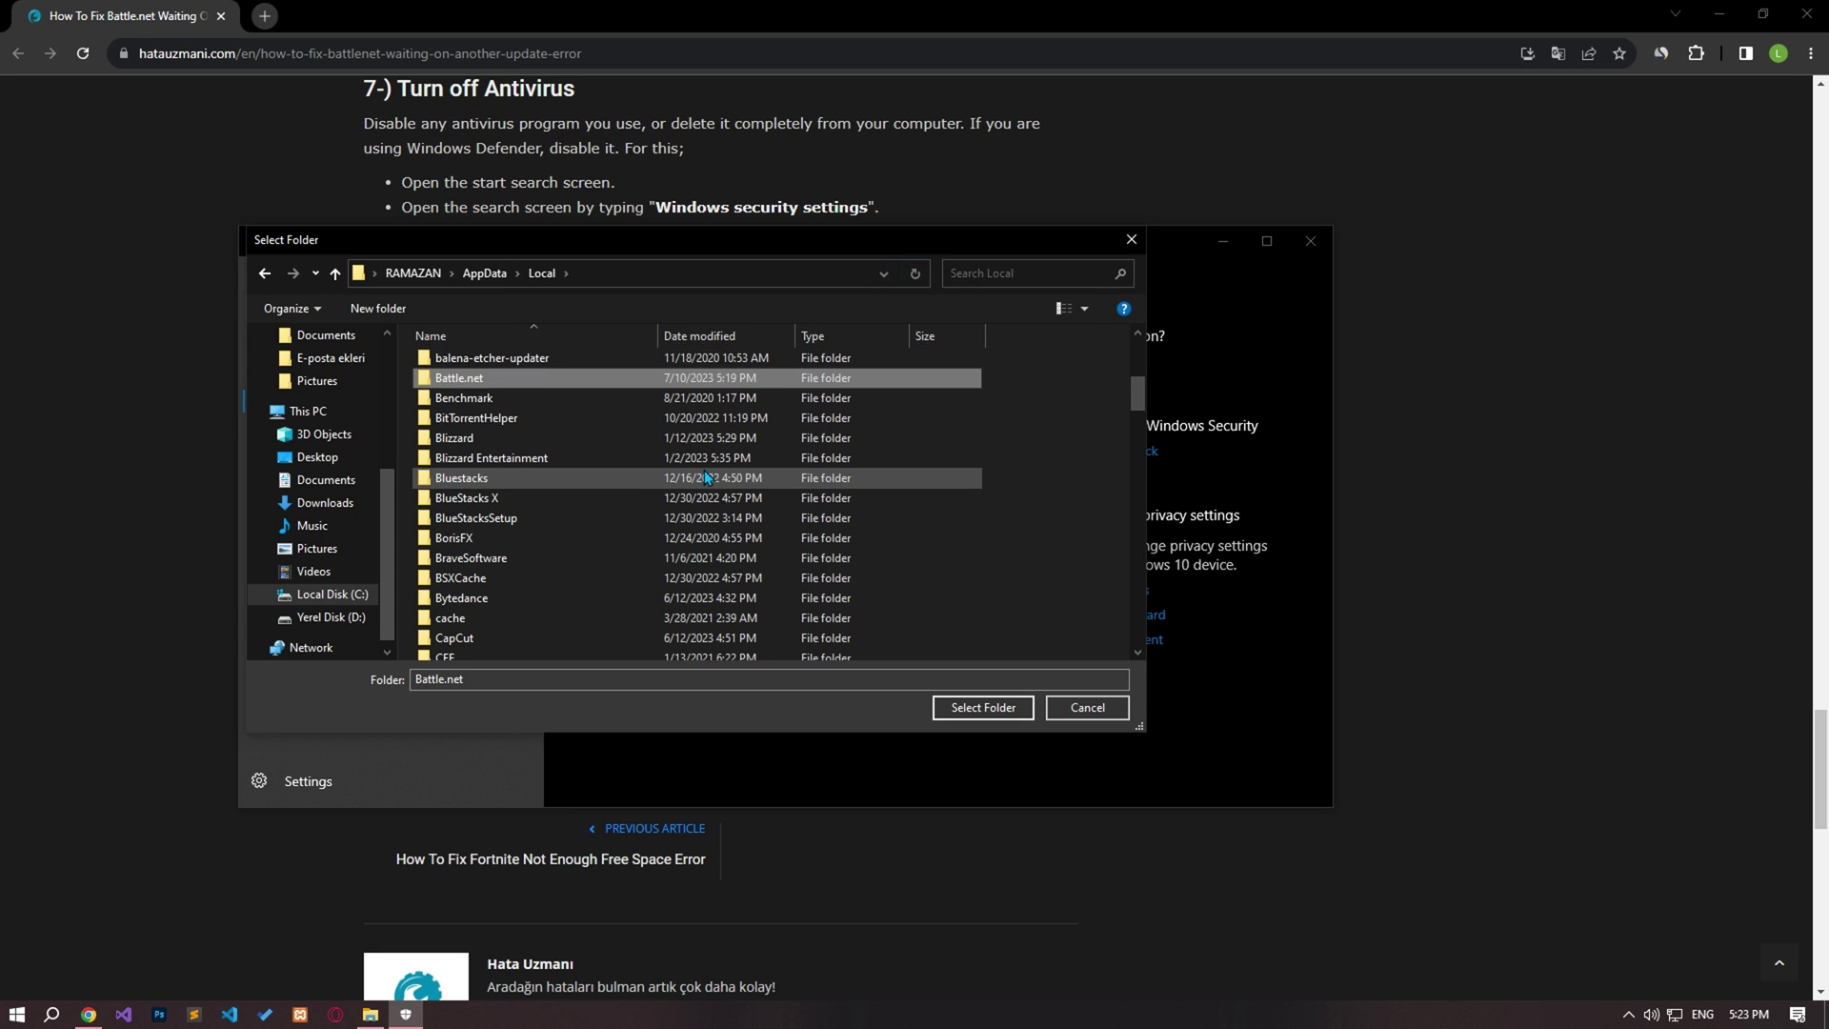
{"action": "key", "text": "b"}
{"action": "key", "text": "b"}
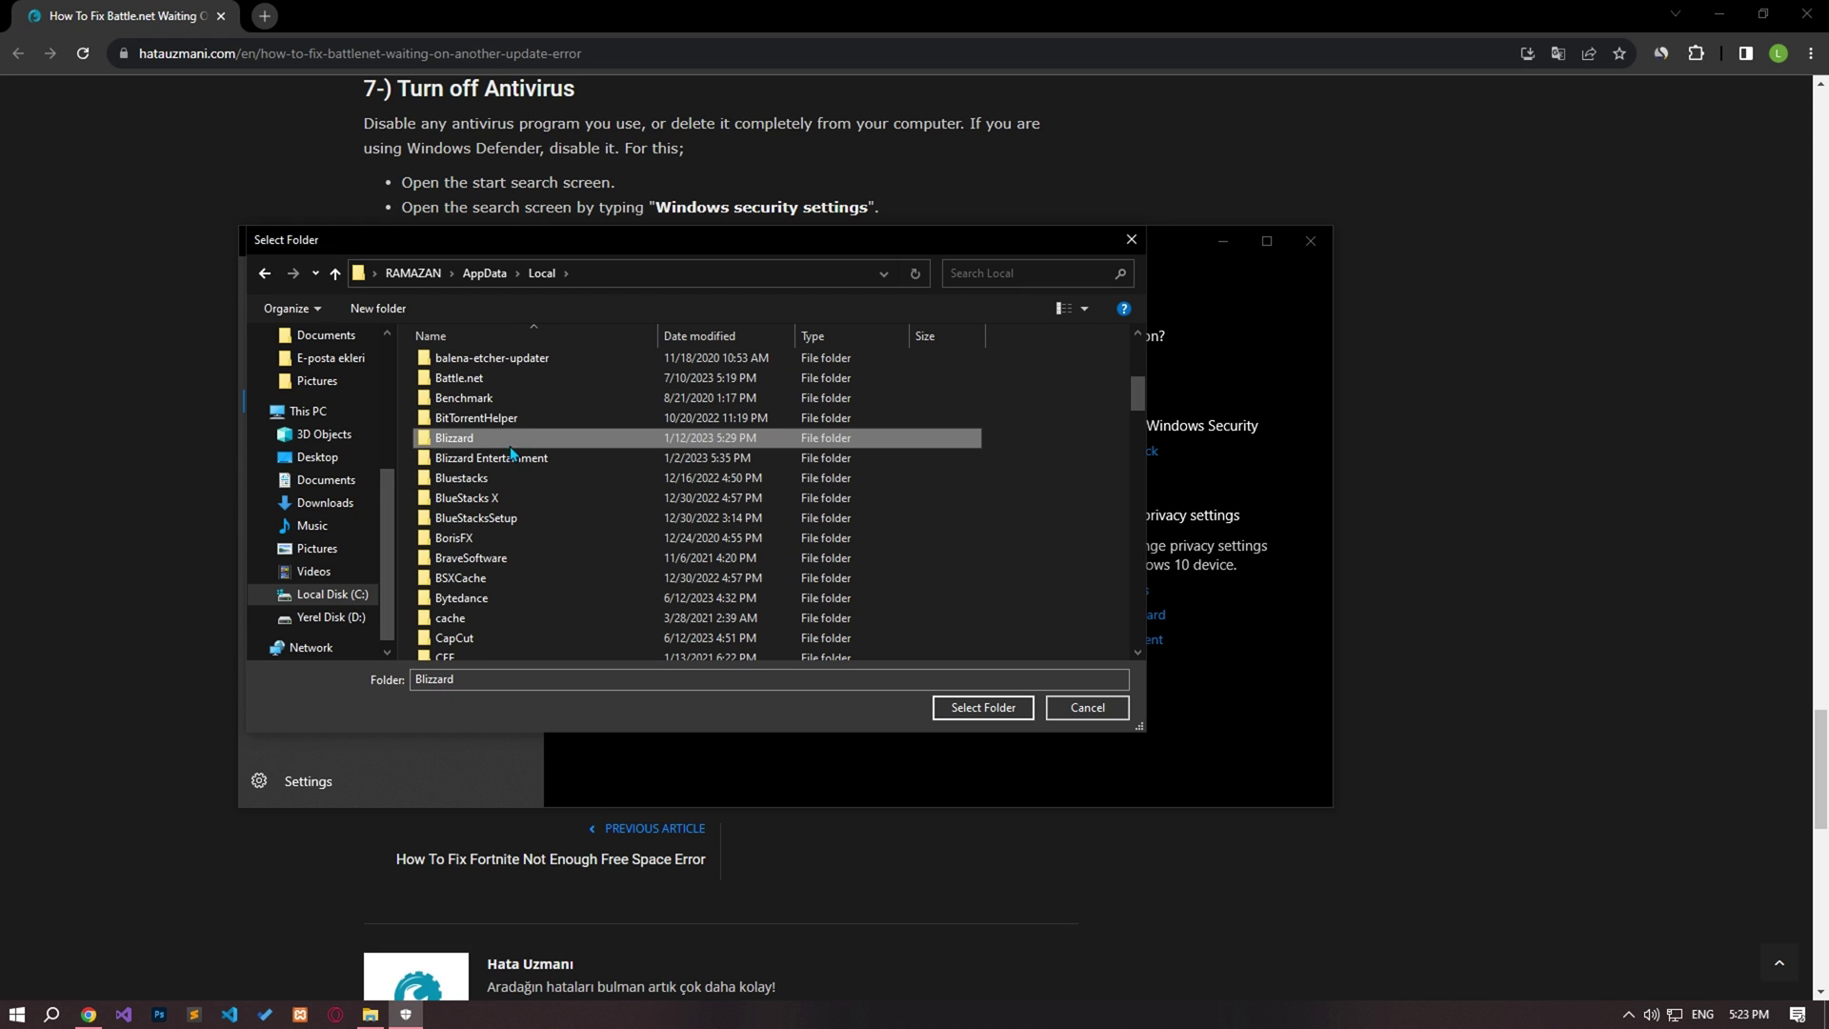
{"action": "left_click", "coordinate": [953, 716]}
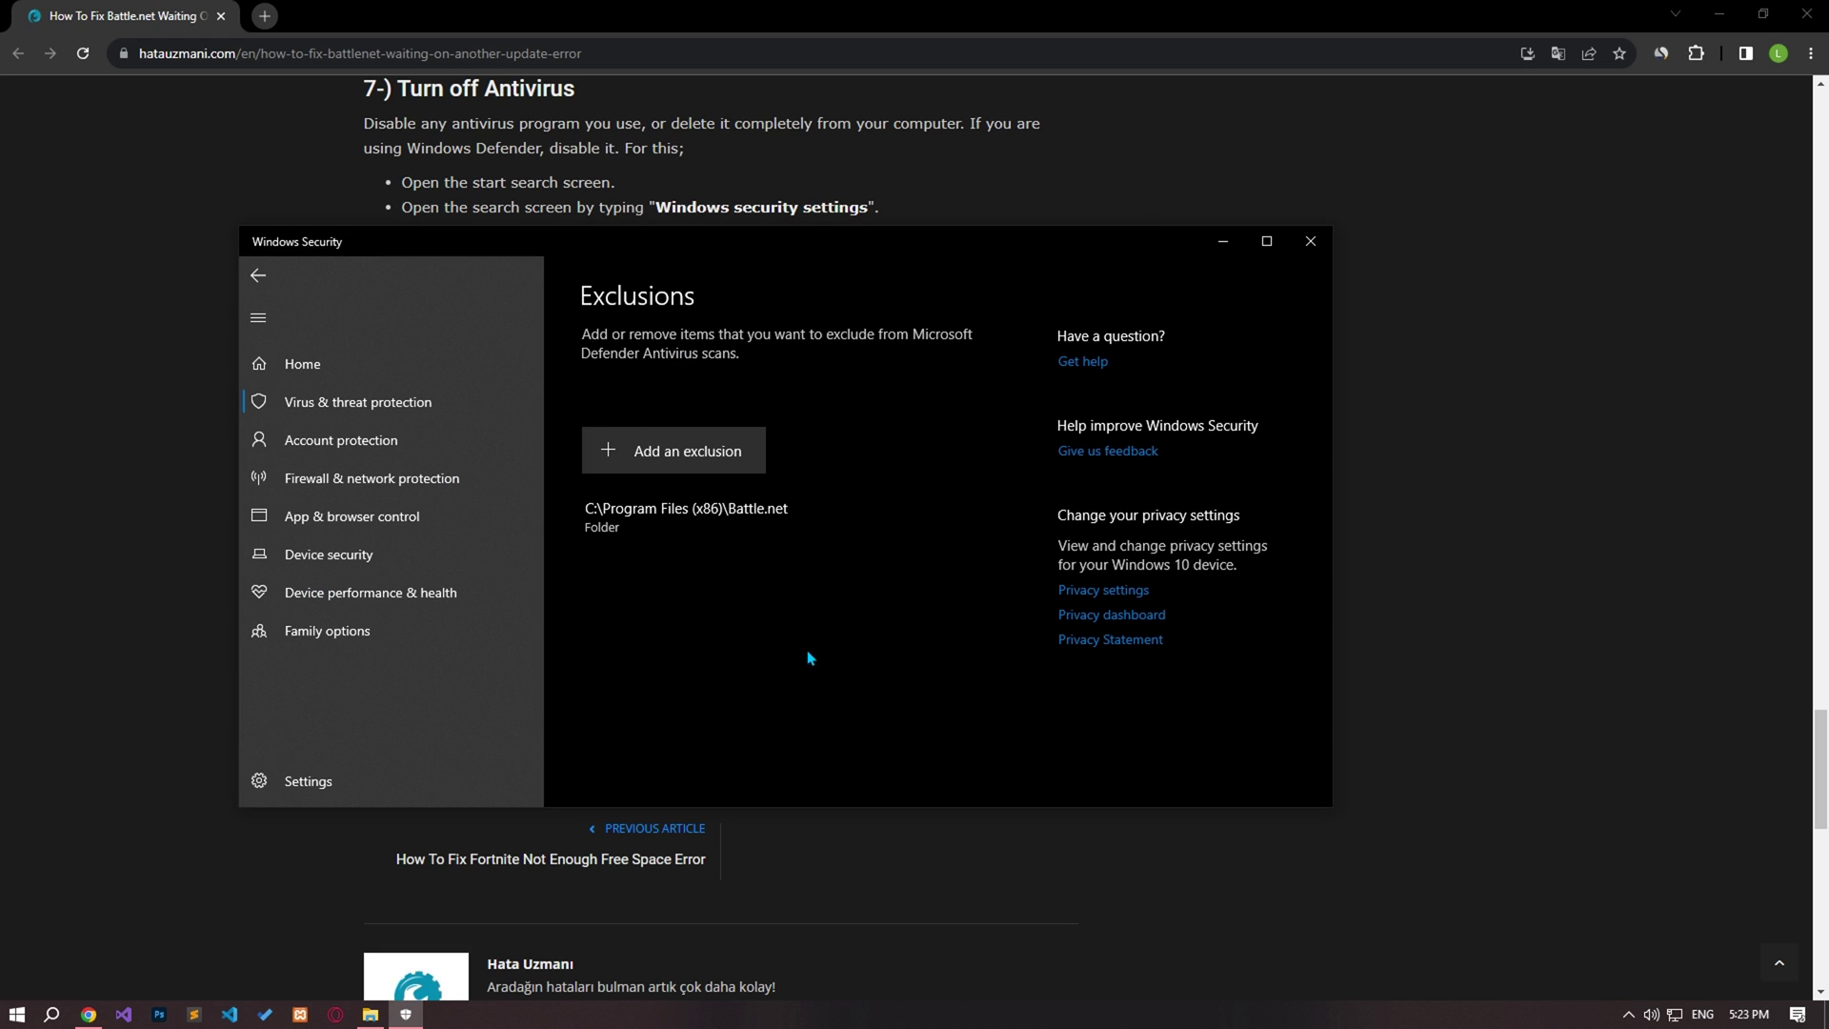
Add the Blizzard Entertainment folder in %localappdata% as a folder exclusion.
{"action": "left_click", "coordinate": [711, 452]}
{"action": "left_click", "coordinate": [695, 522]}
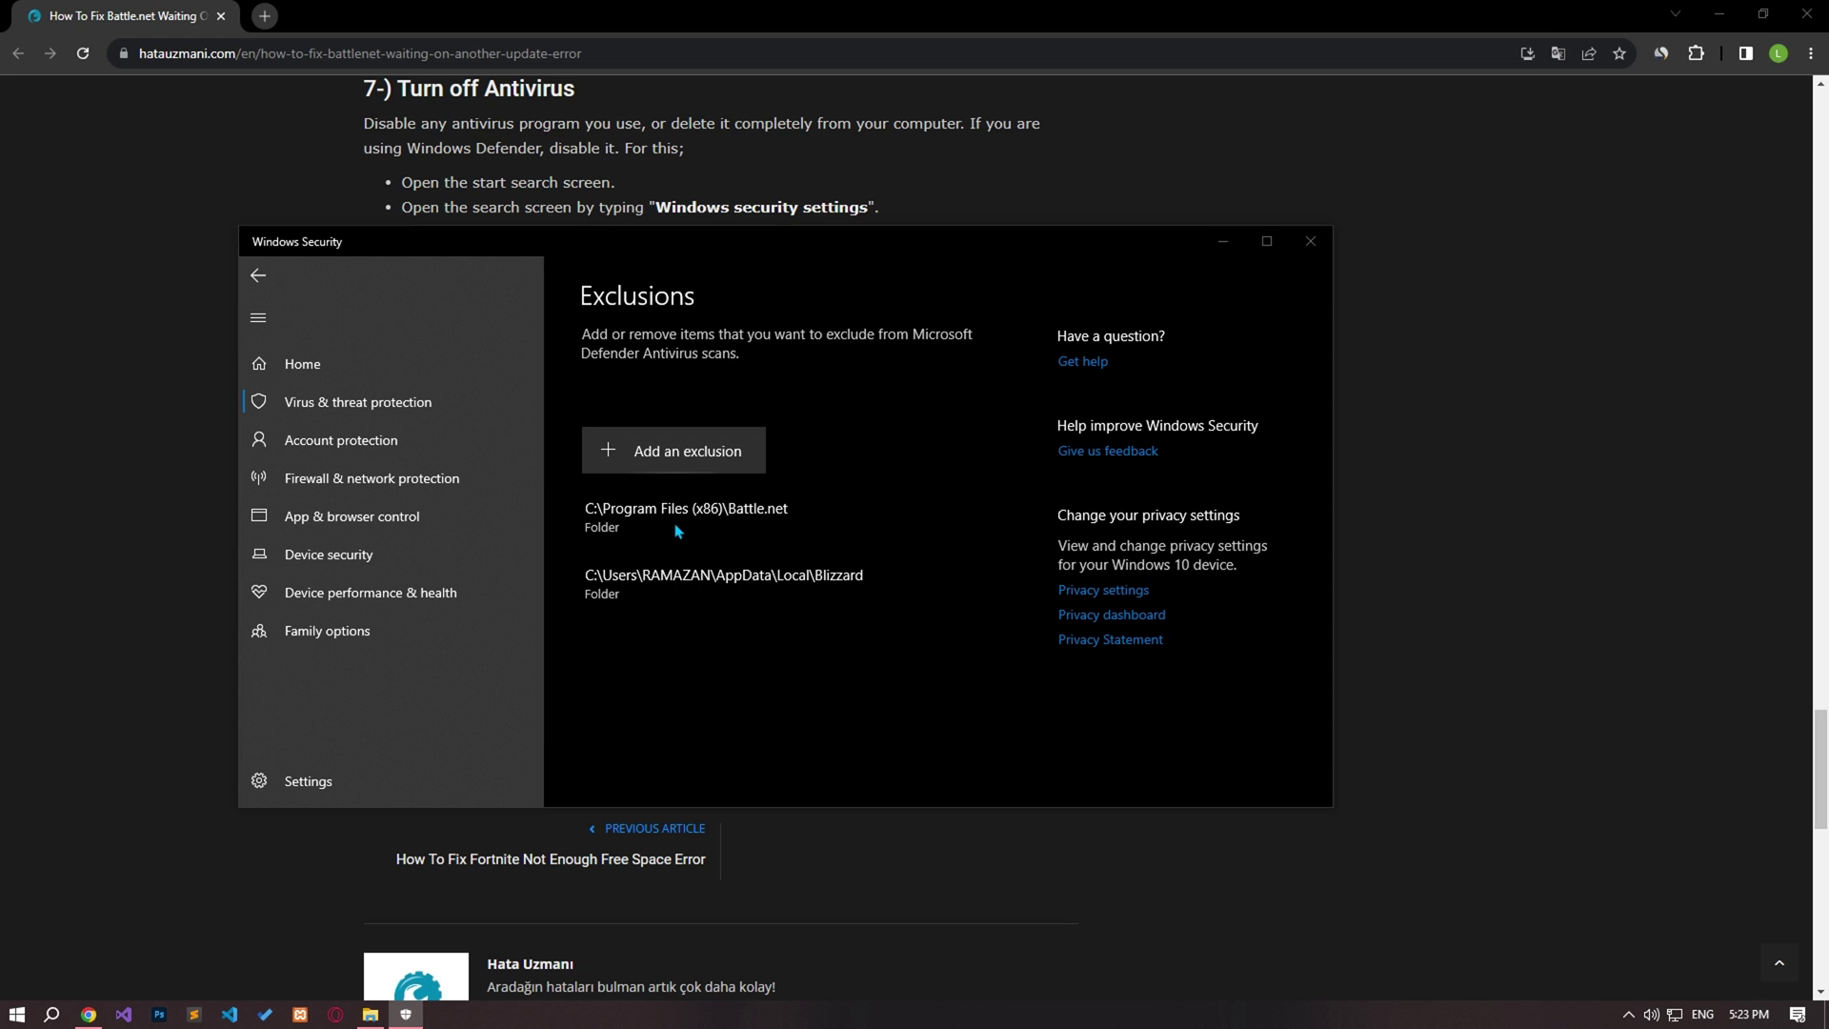
{"action": "left_click", "coordinate": [854, 274]}
{"action": "type", "text": "%locala"}
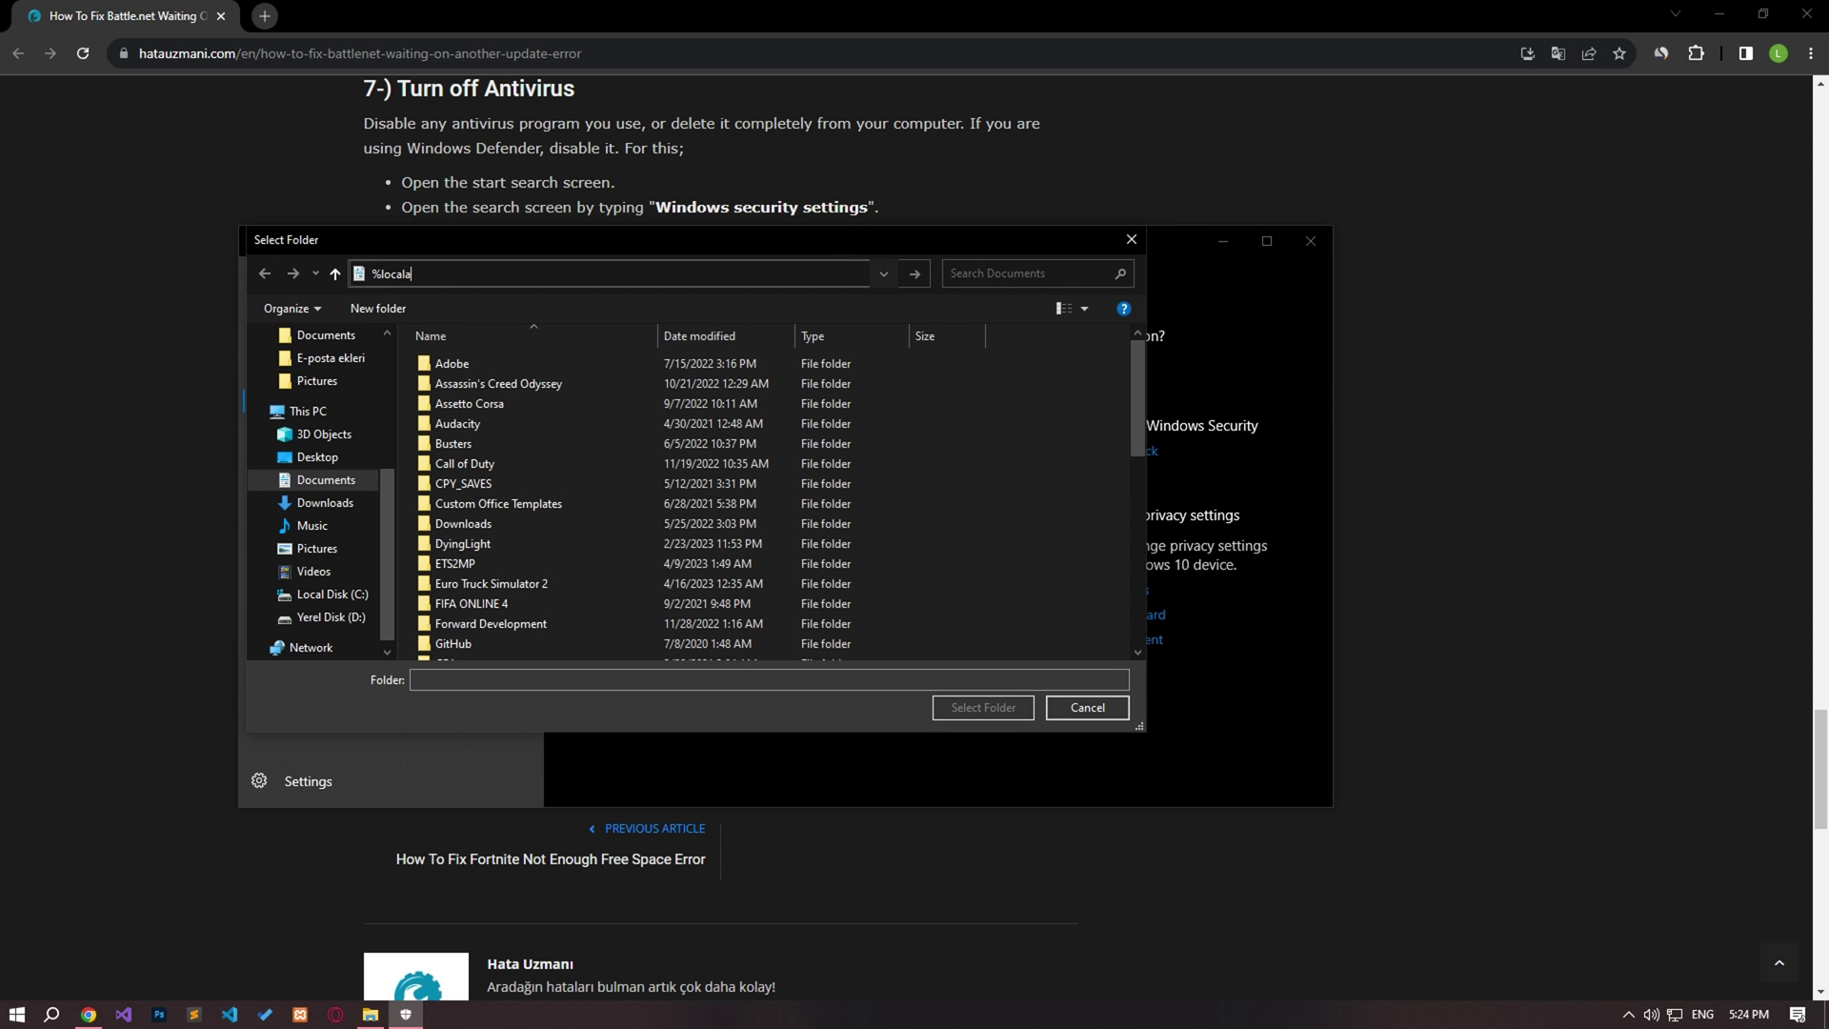
{"action": "type", "text": "ppdata%"}
{"action": "key", "text": "Return"}
{"action": "key", "text": "b"}
{"action": "key", "text": "b"}
{"action": "key", "text": "b"}
{"action": "key", "text": "b"}
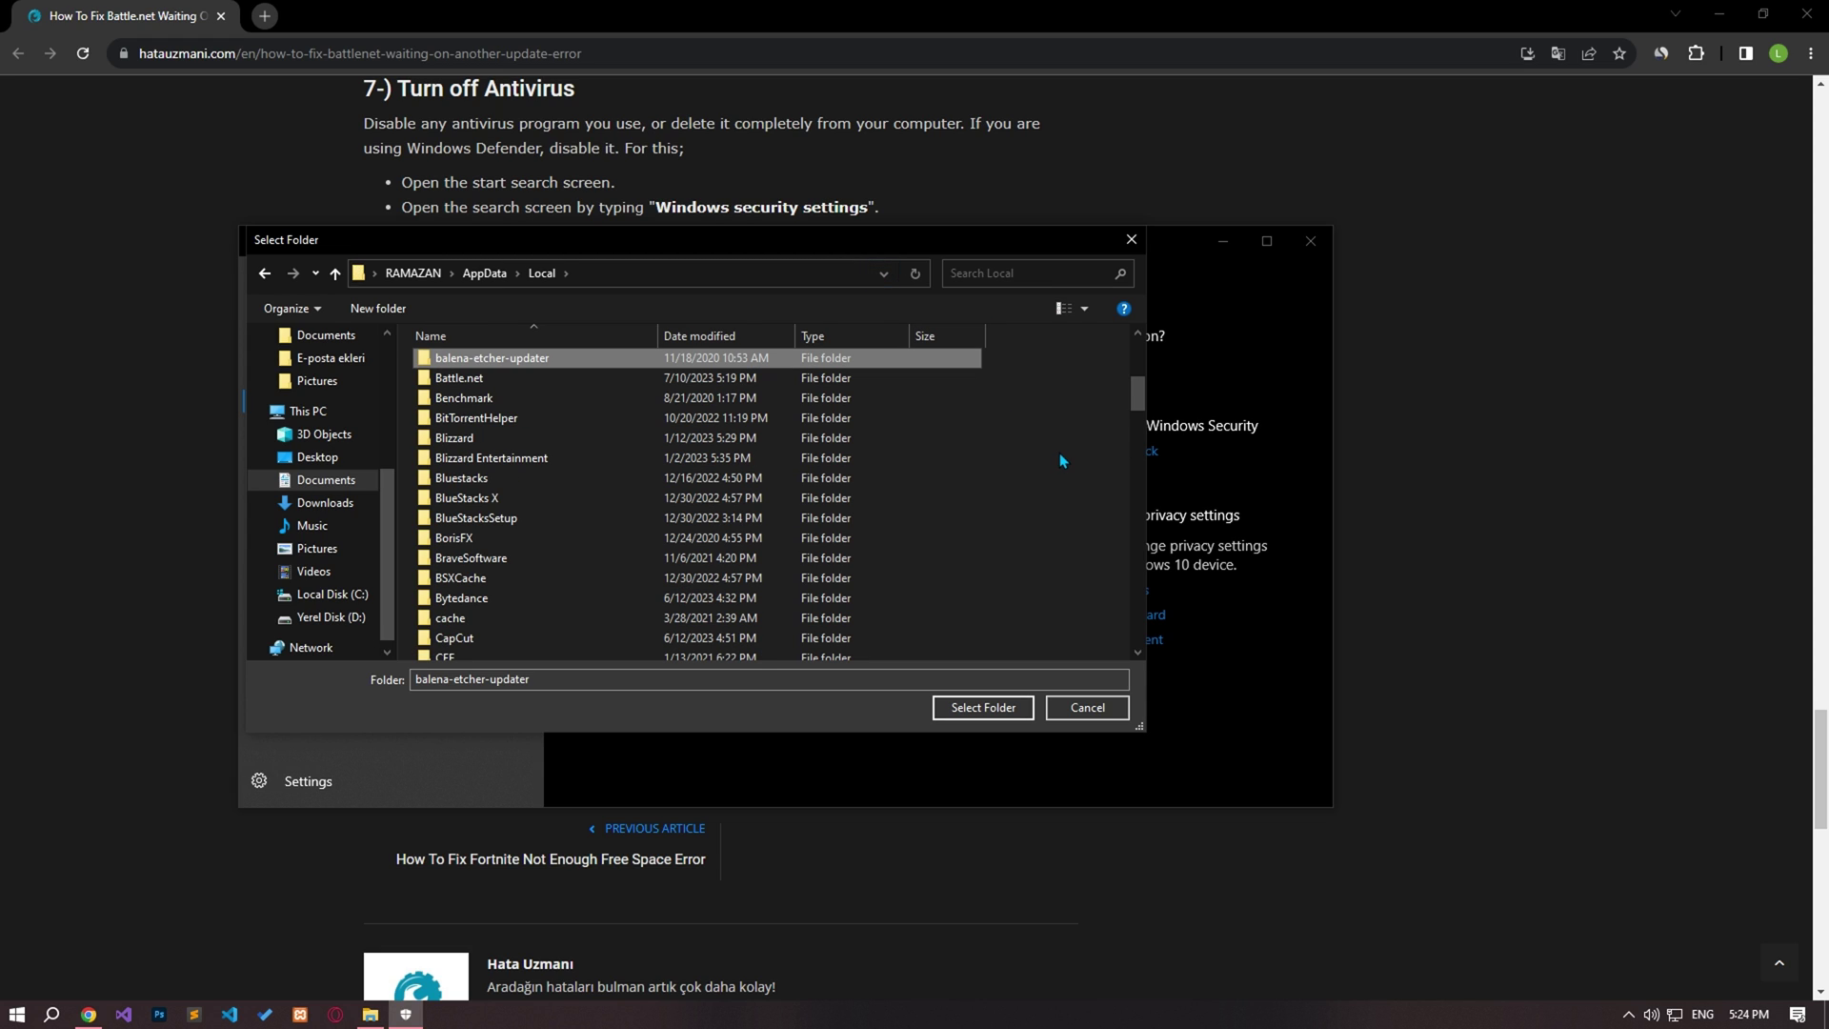
{"action": "key", "text": "b"}
{"action": "key", "text": "b"}
{"action": "left_click", "coordinate": [958, 709]}
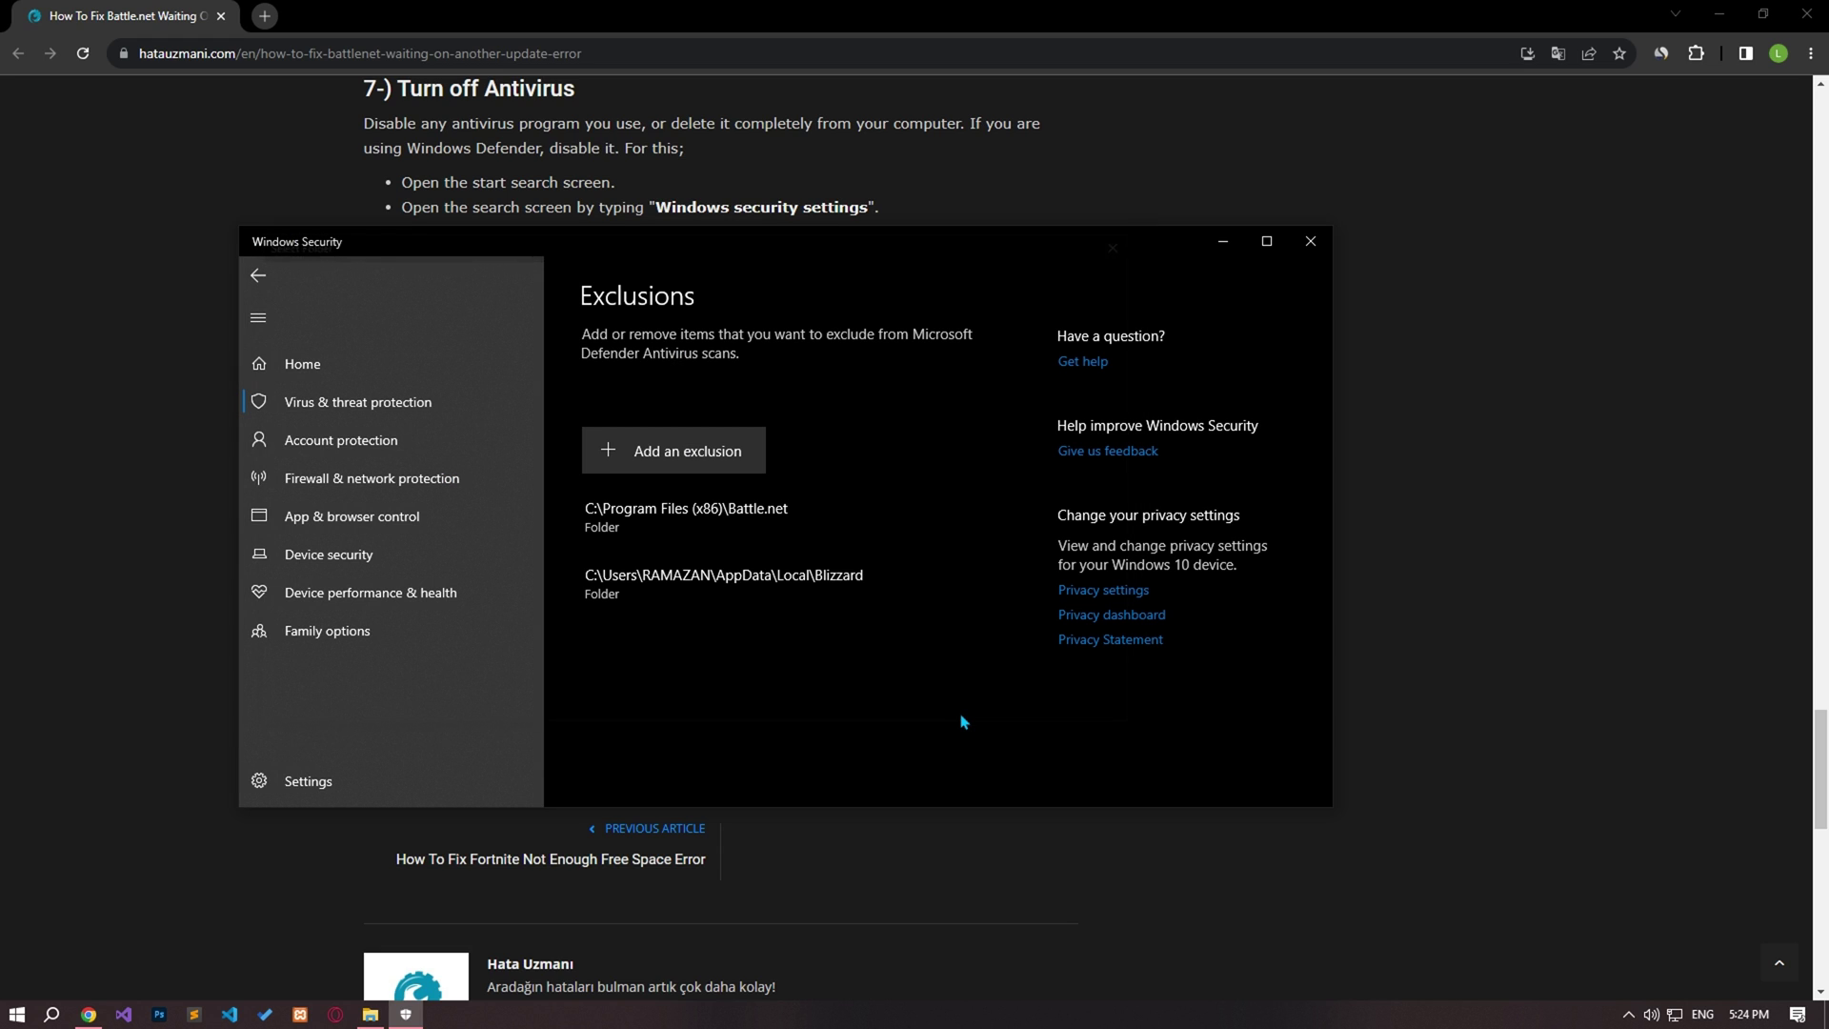
Add the Battle.net folder in %localappdata% as a folder exclusion.
{"action": "left_click", "coordinate": [687, 462]}
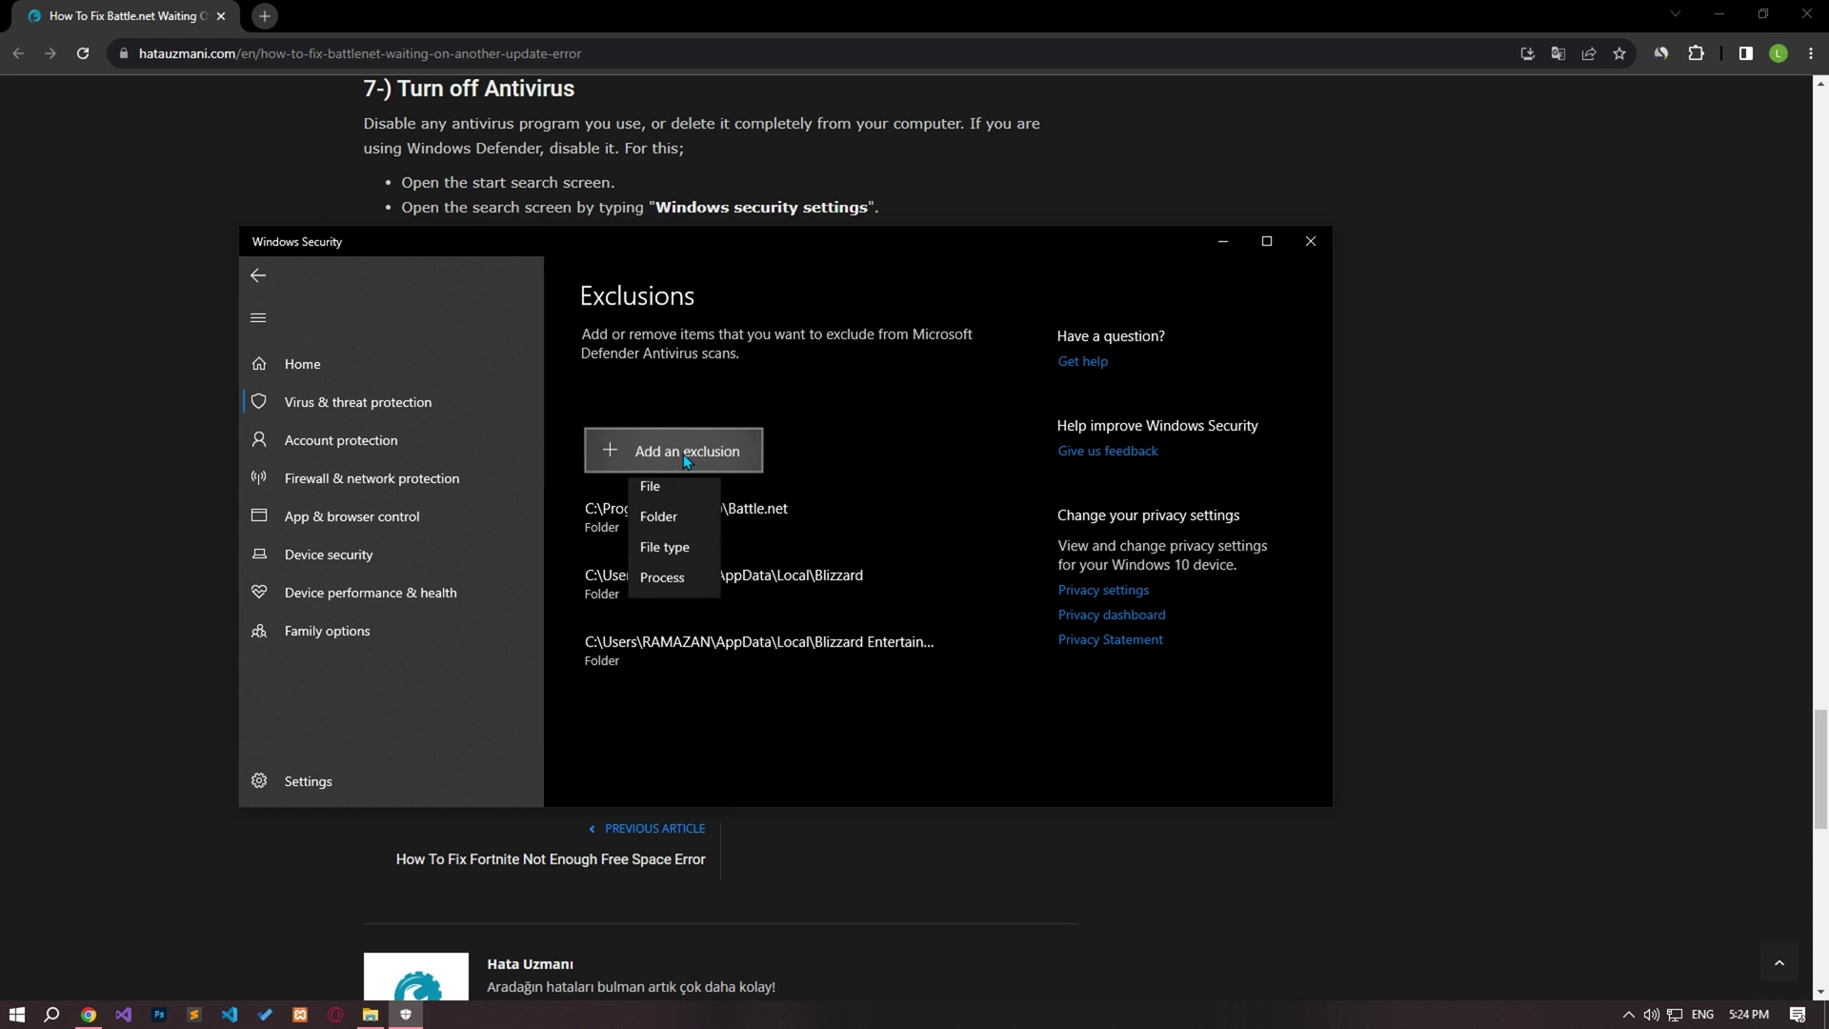
{"action": "left_click", "coordinate": [697, 522]}
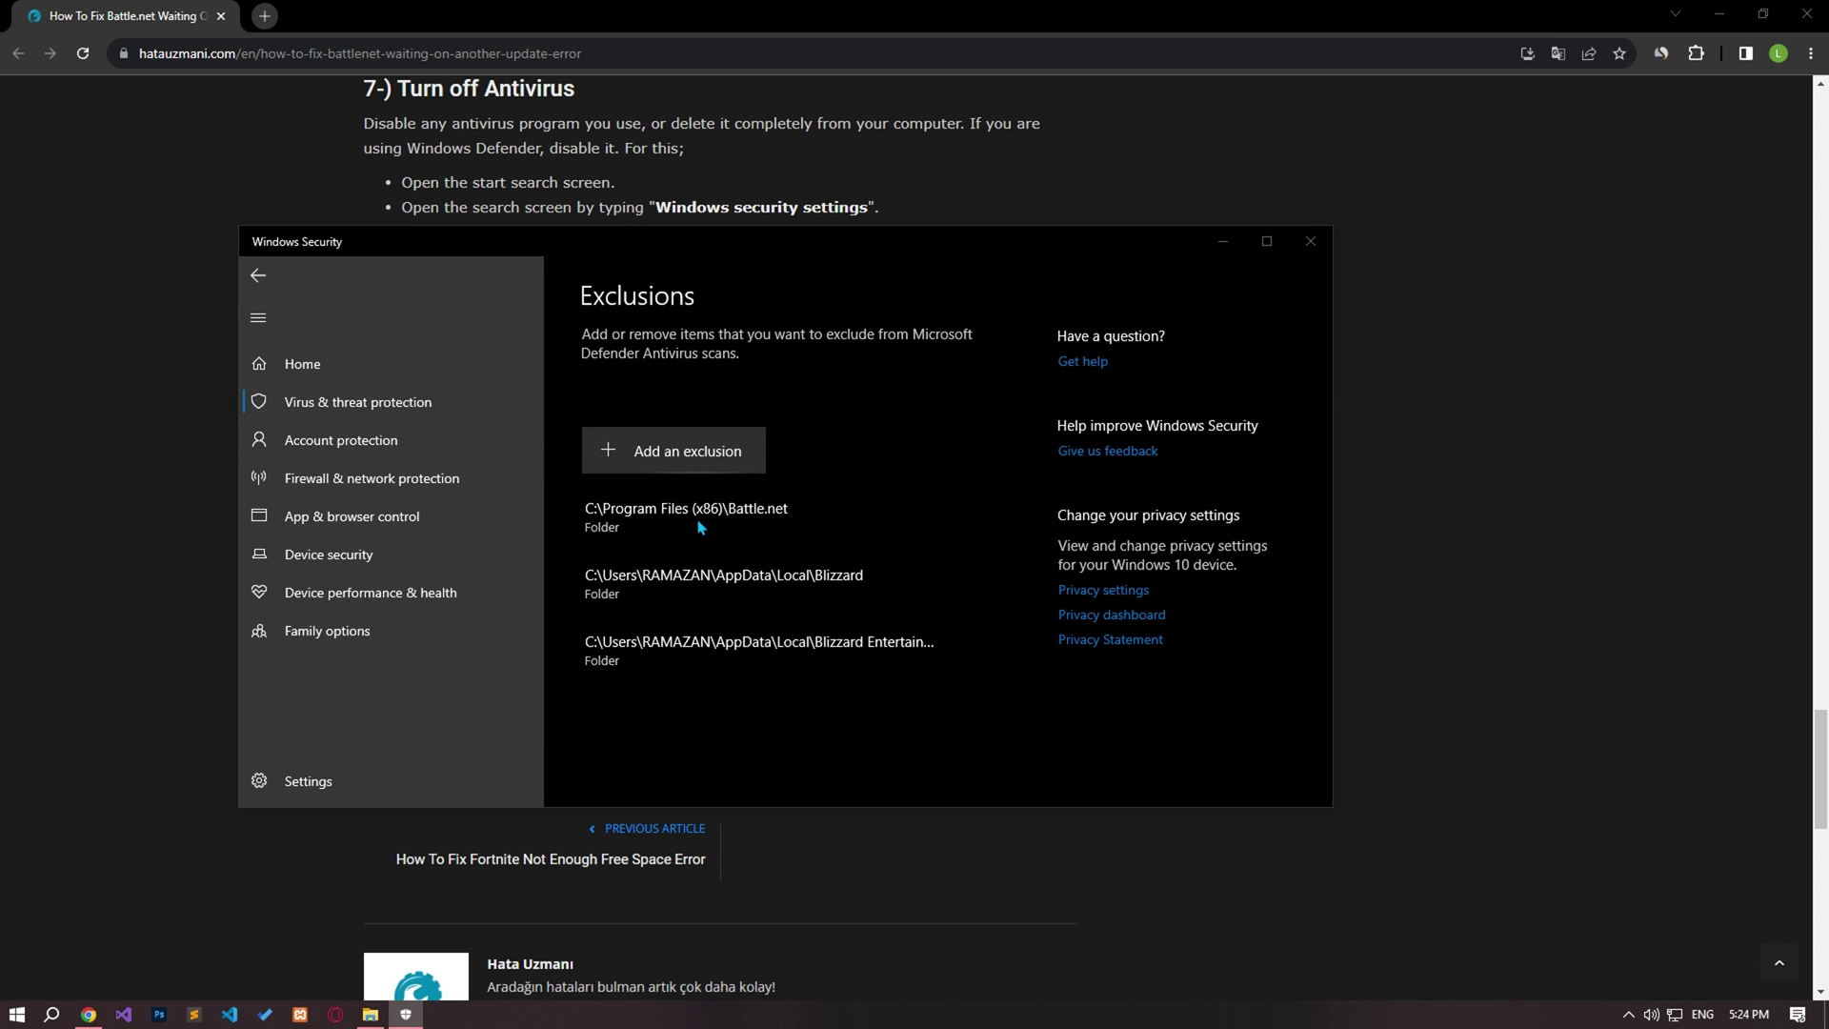
{"action": "left_click", "coordinate": [623, 274]}
{"action": "type", "text": "%loc"}
{"action": "type", "text": "alppdata%"}
{"action": "key", "text": "Return"}
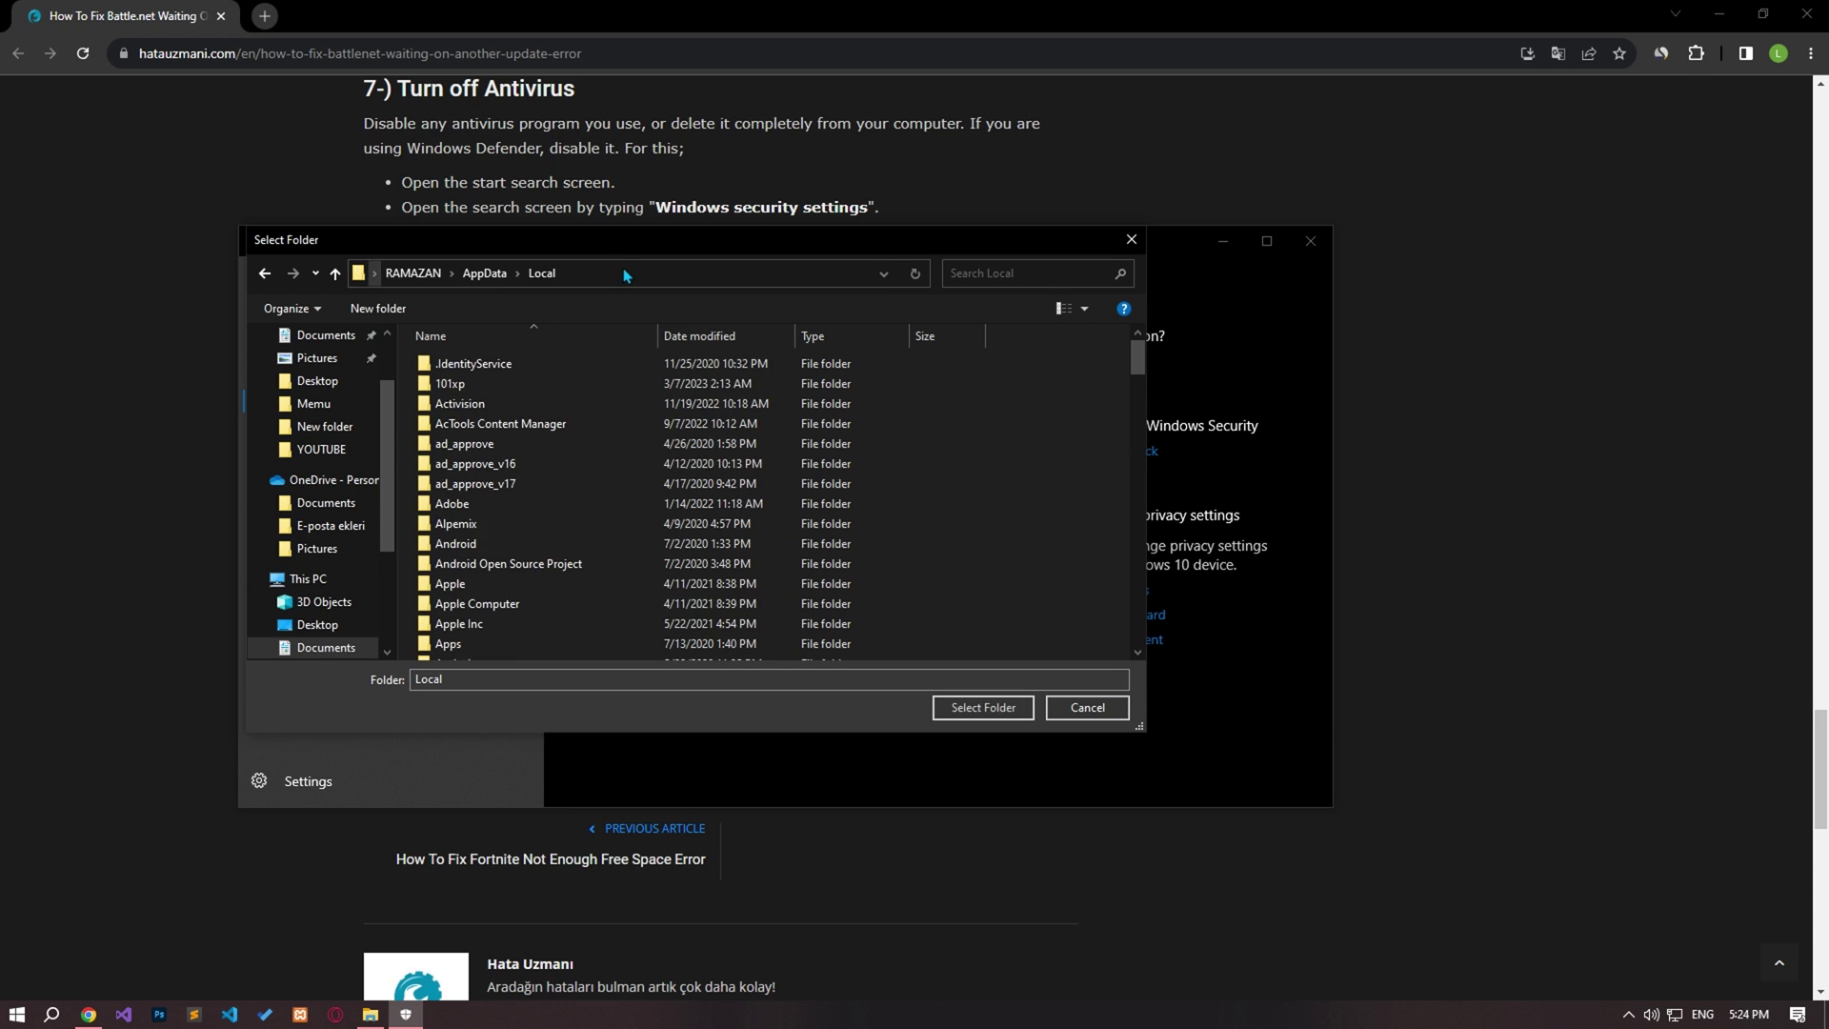
{"action": "key", "text": "b"}
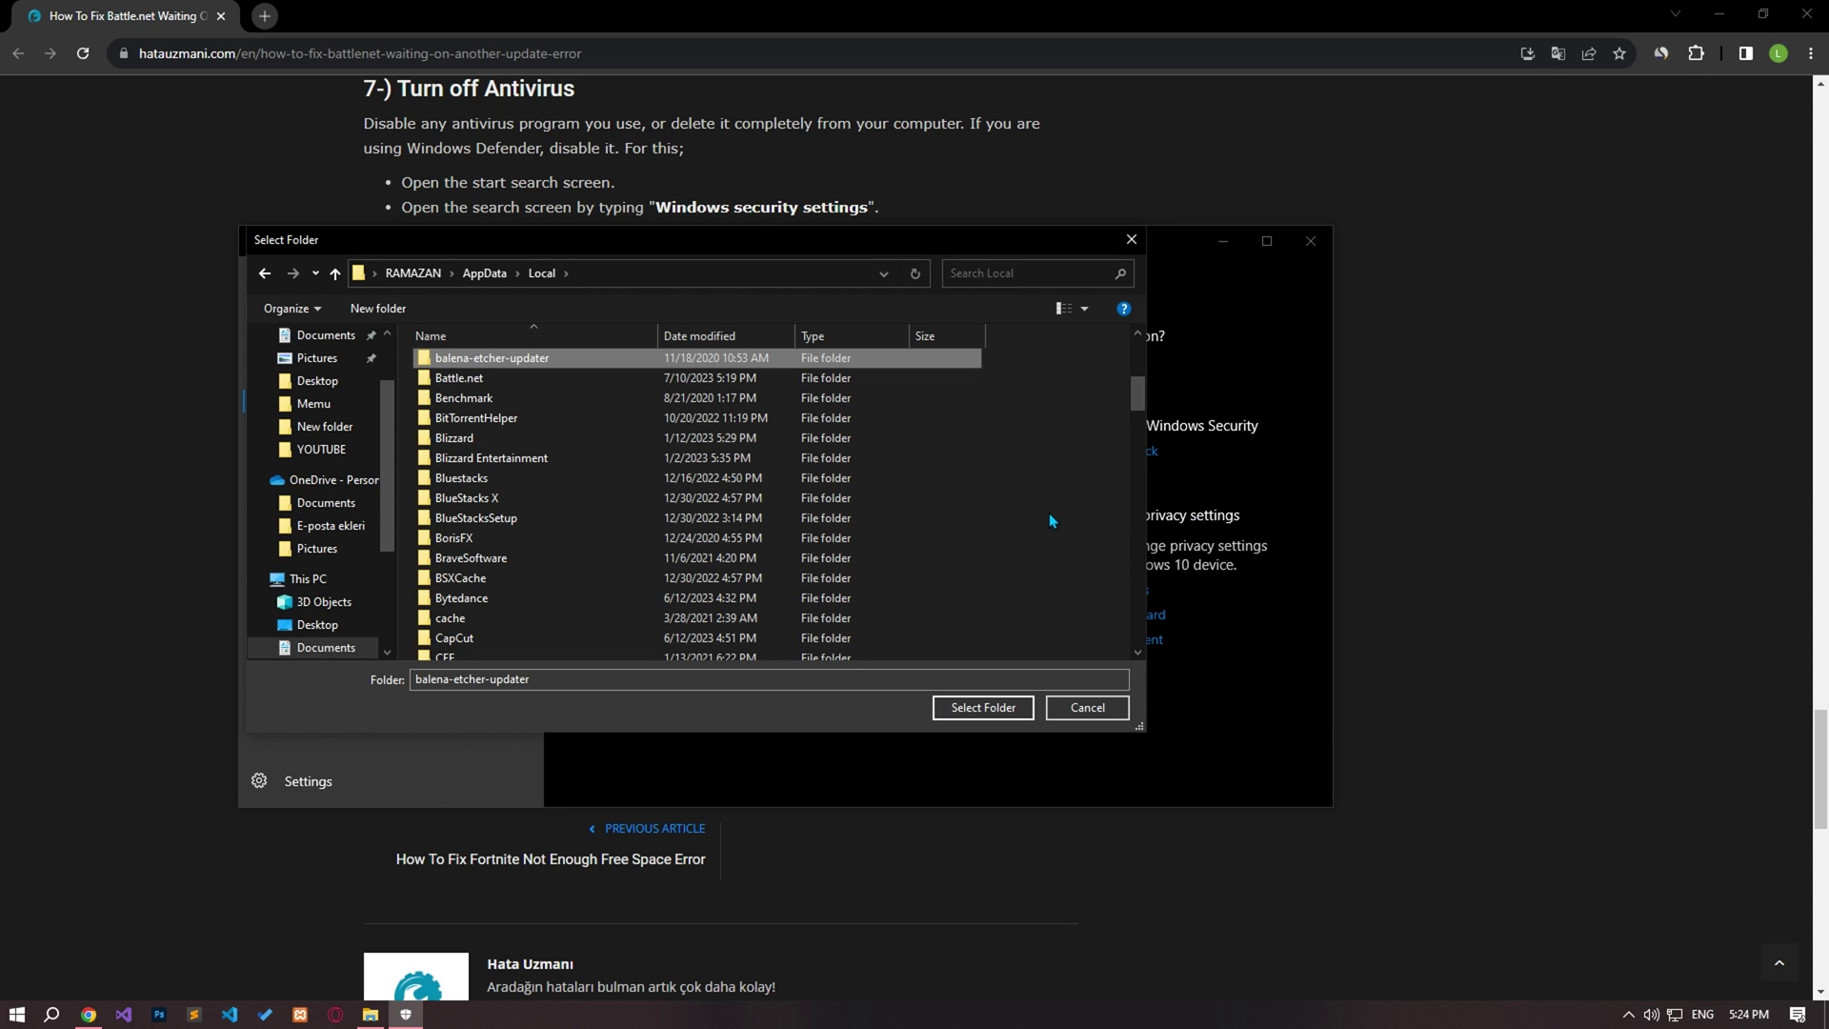
{"action": "key", "text": "Down"}
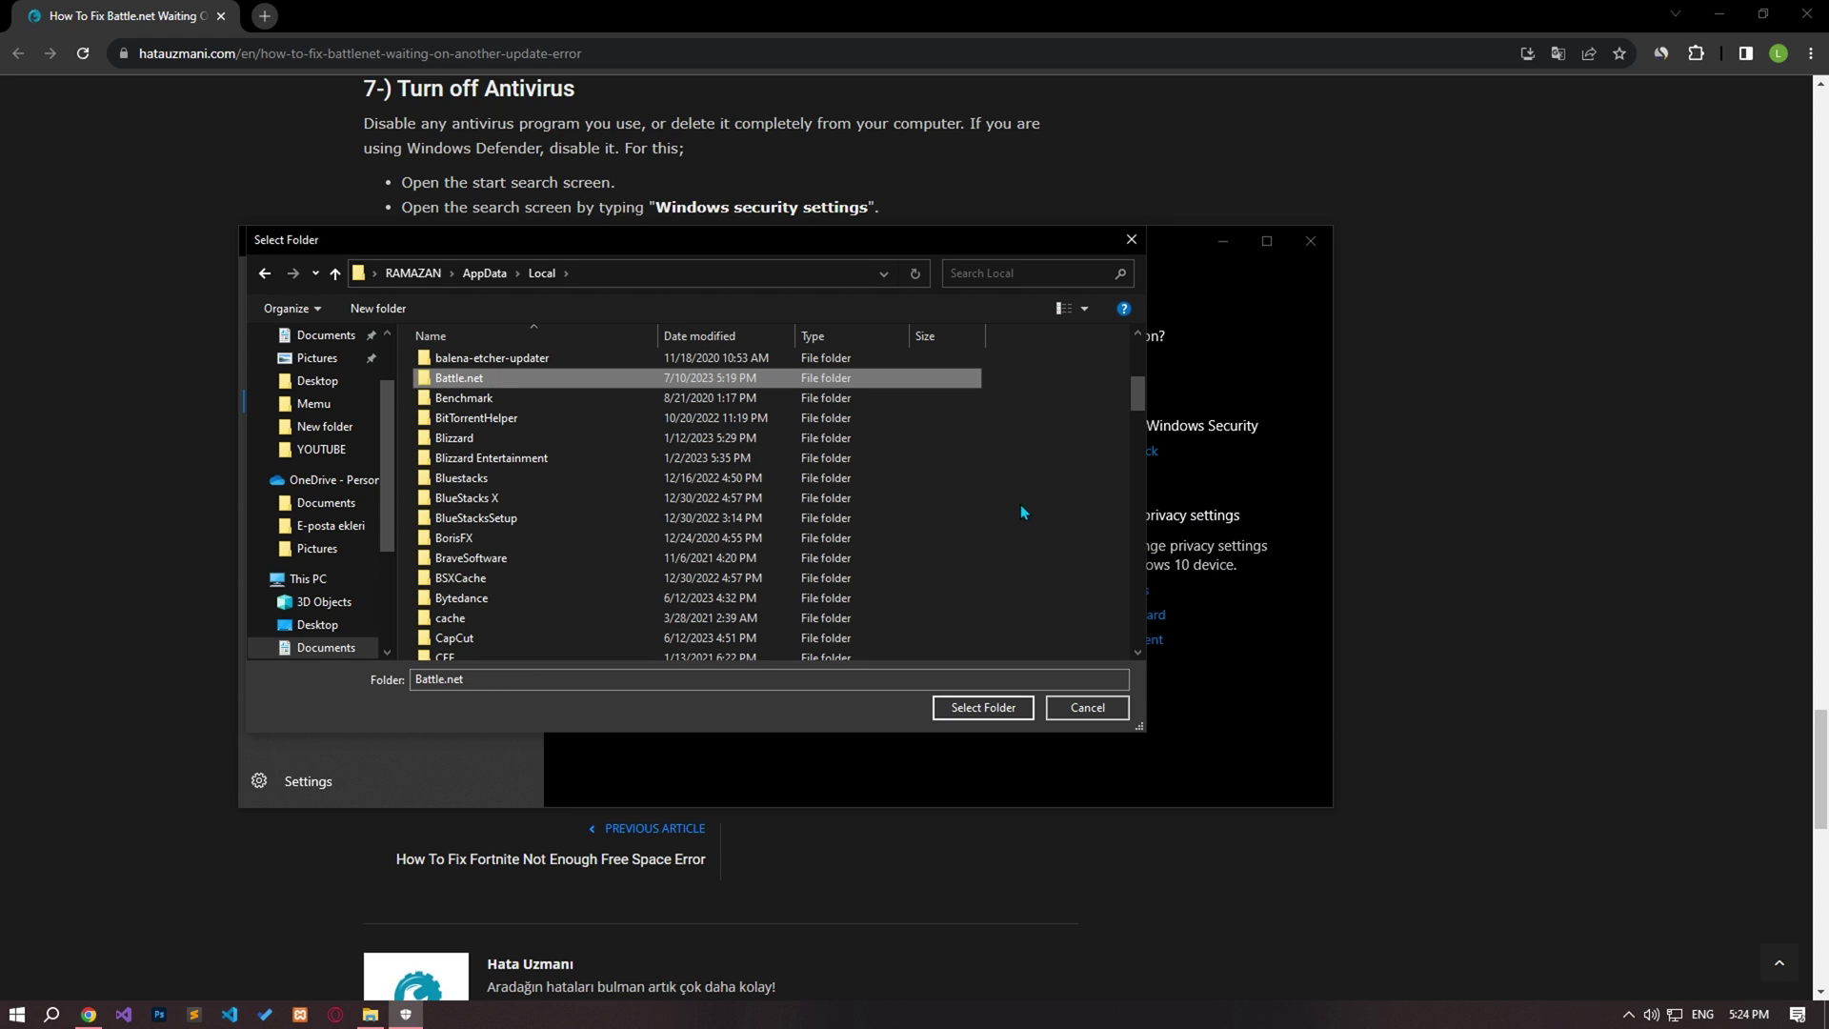
{"action": "left_click", "coordinate": [1003, 711]}
Add the Battle.net folder in %appdata% (Roaming) as a folder exclusion.
{"action": "left_click", "coordinate": [661, 468]}
{"action": "left_click", "coordinate": [658, 519]}
{"action": "left_click", "coordinate": [659, 270]}
{"action": "type", "text": "%appdata%"}
{"action": "key", "text": "Return"}
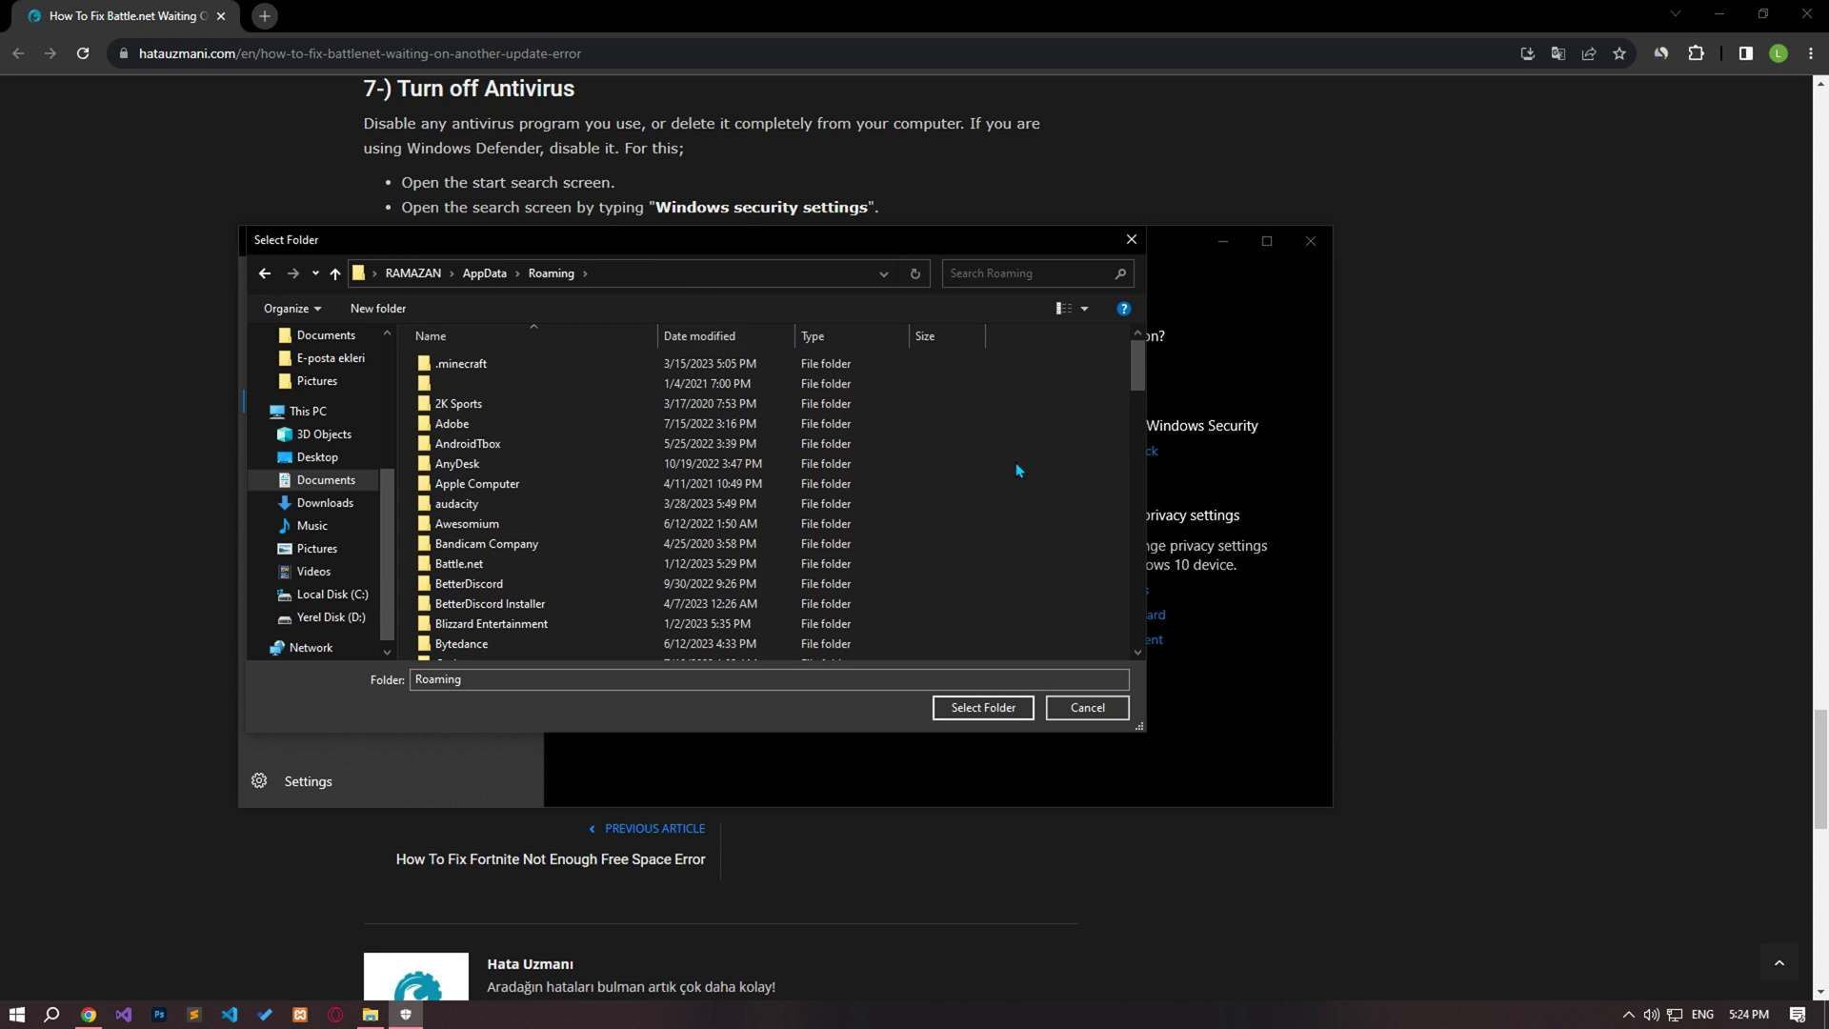
{"action": "key", "text": "b"}
{"action": "key", "text": "Down"}
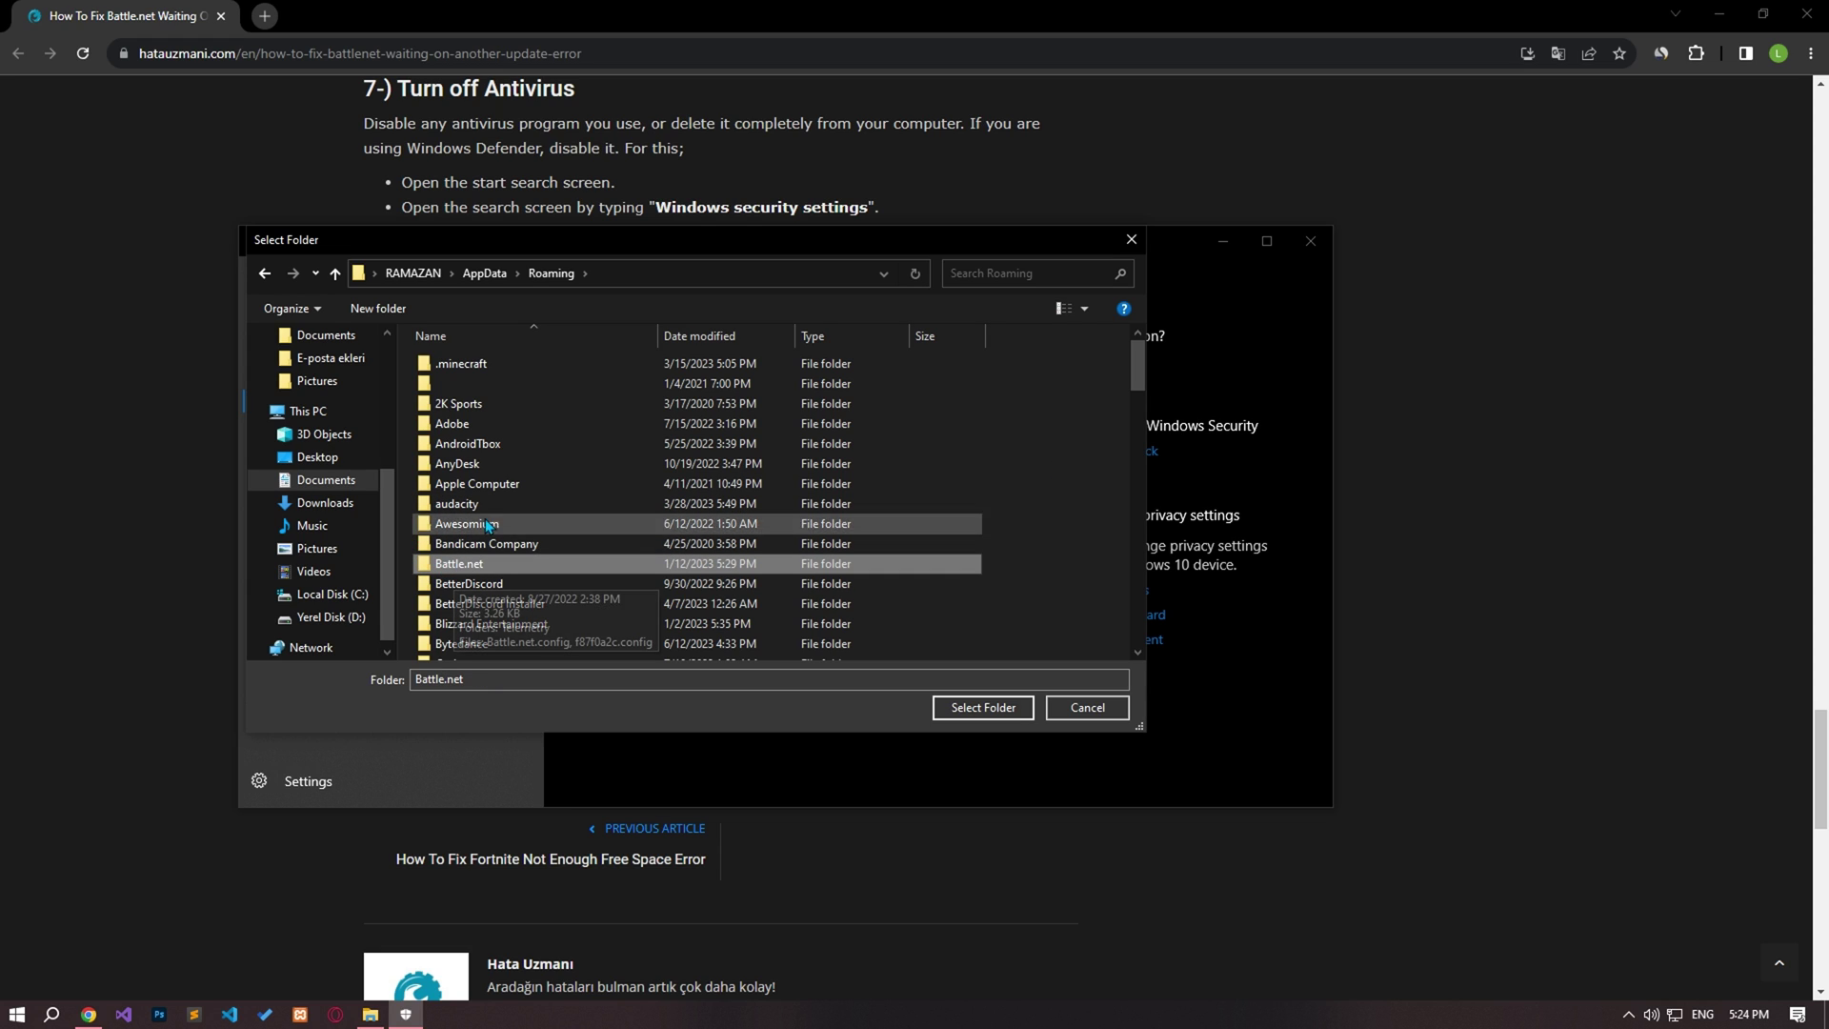
{"action": "left_click", "coordinate": [983, 706]}
Add the Blizzard Entertainment folder in %appdata% (Roaming) as a folder exclusion.
{"action": "left_click", "coordinate": [673, 451]}
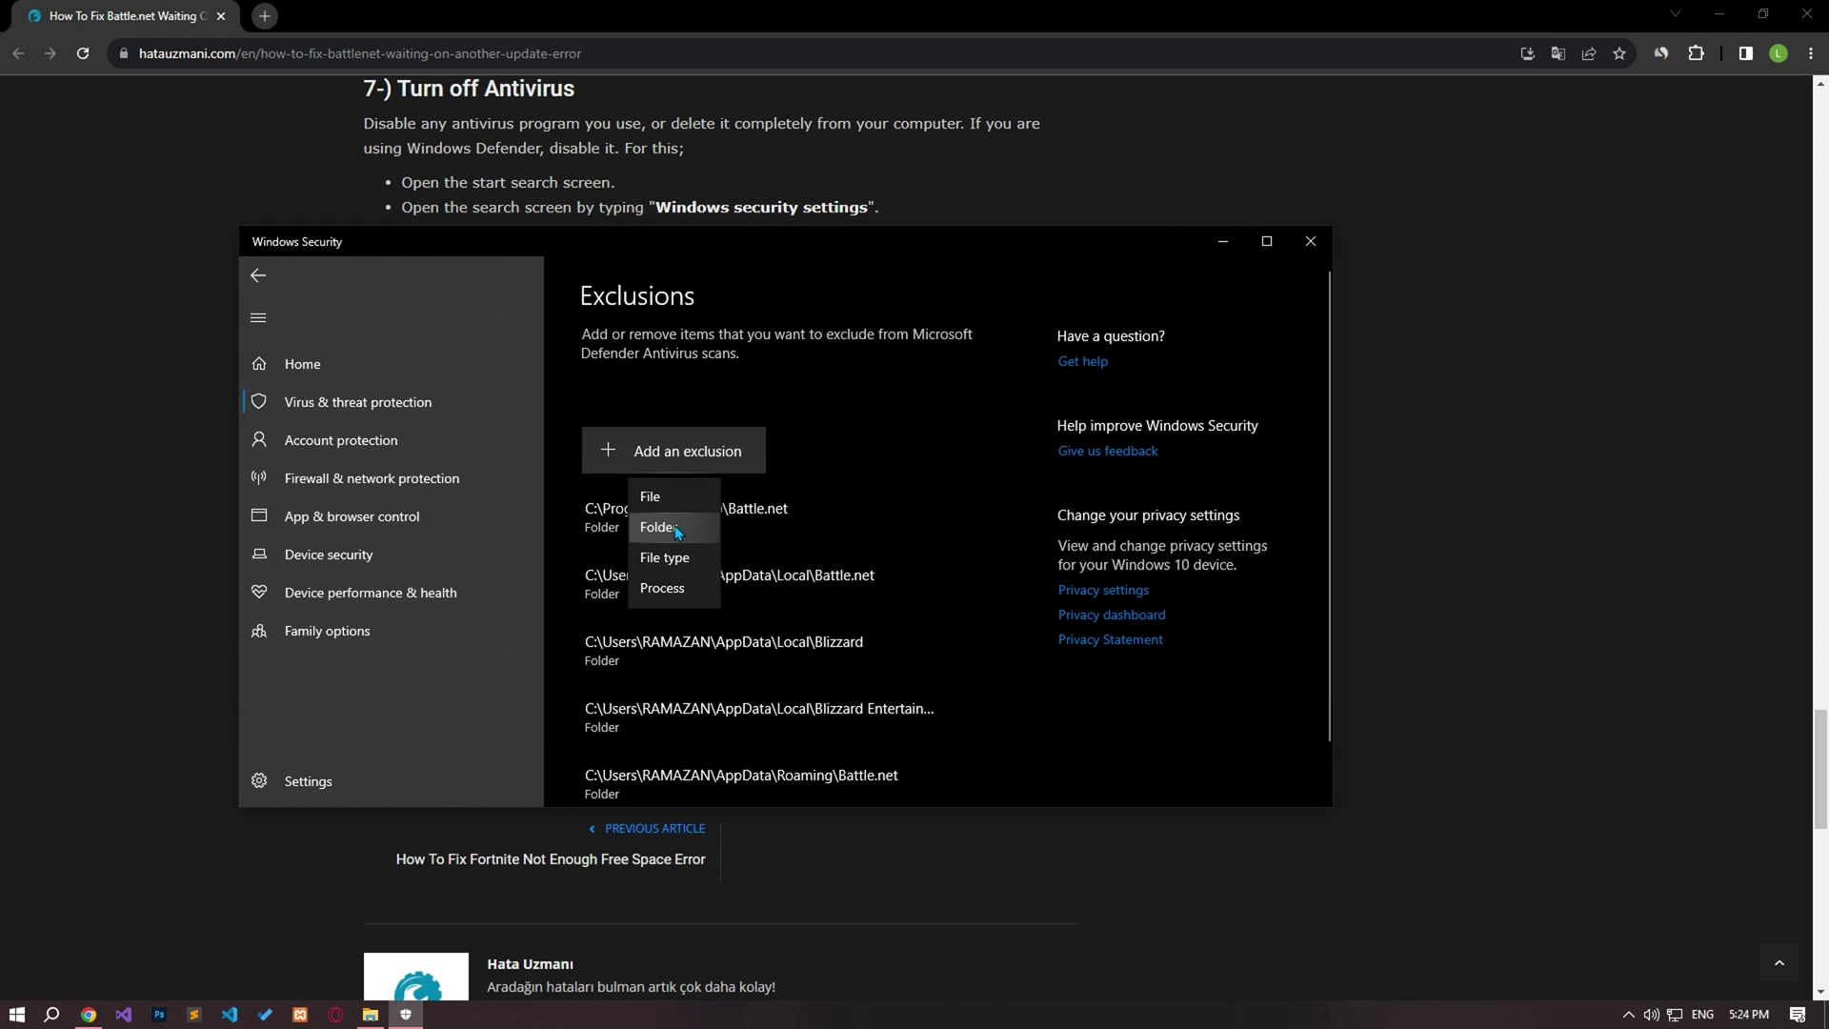
{"action": "left_click", "coordinate": [674, 526]}
{"action": "left_click", "coordinate": [612, 271]}
{"action": "left_click", "coordinate": [787, 275]}
{"action": "type", "text": "%"}
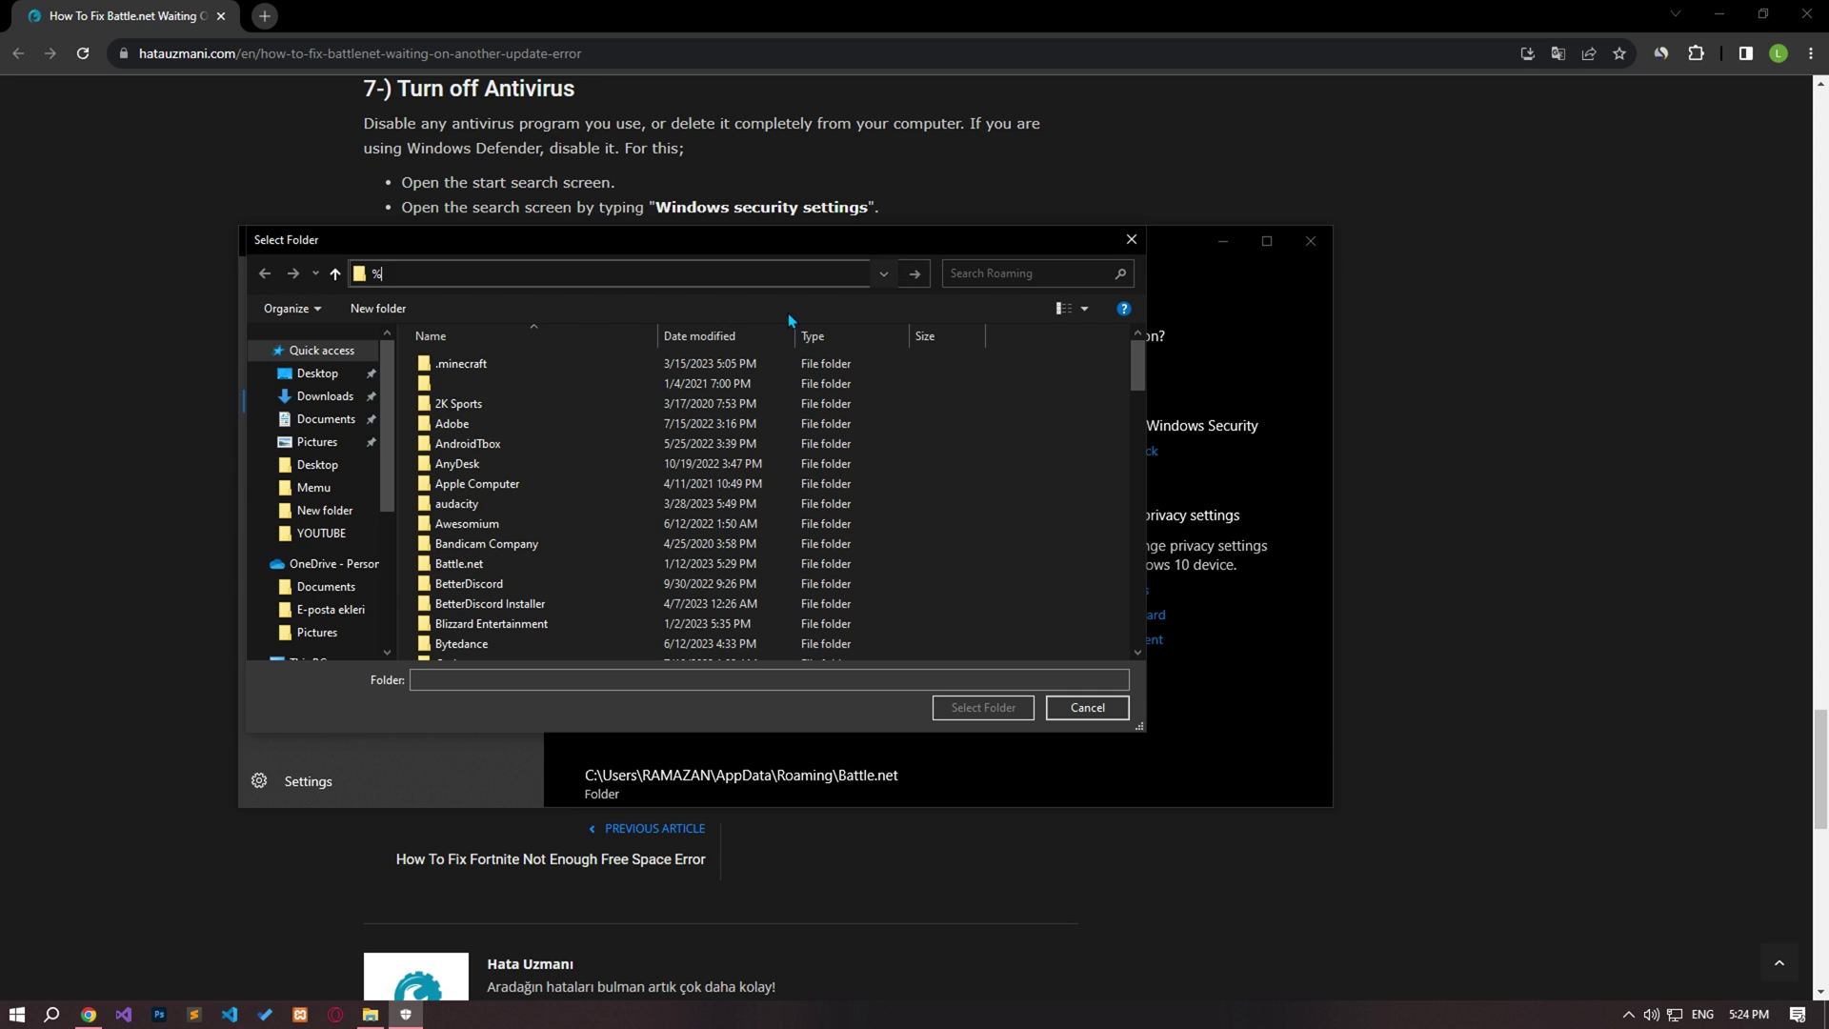
{"action": "type", "text": "appdata%"}
{"action": "key", "text": "Return"}
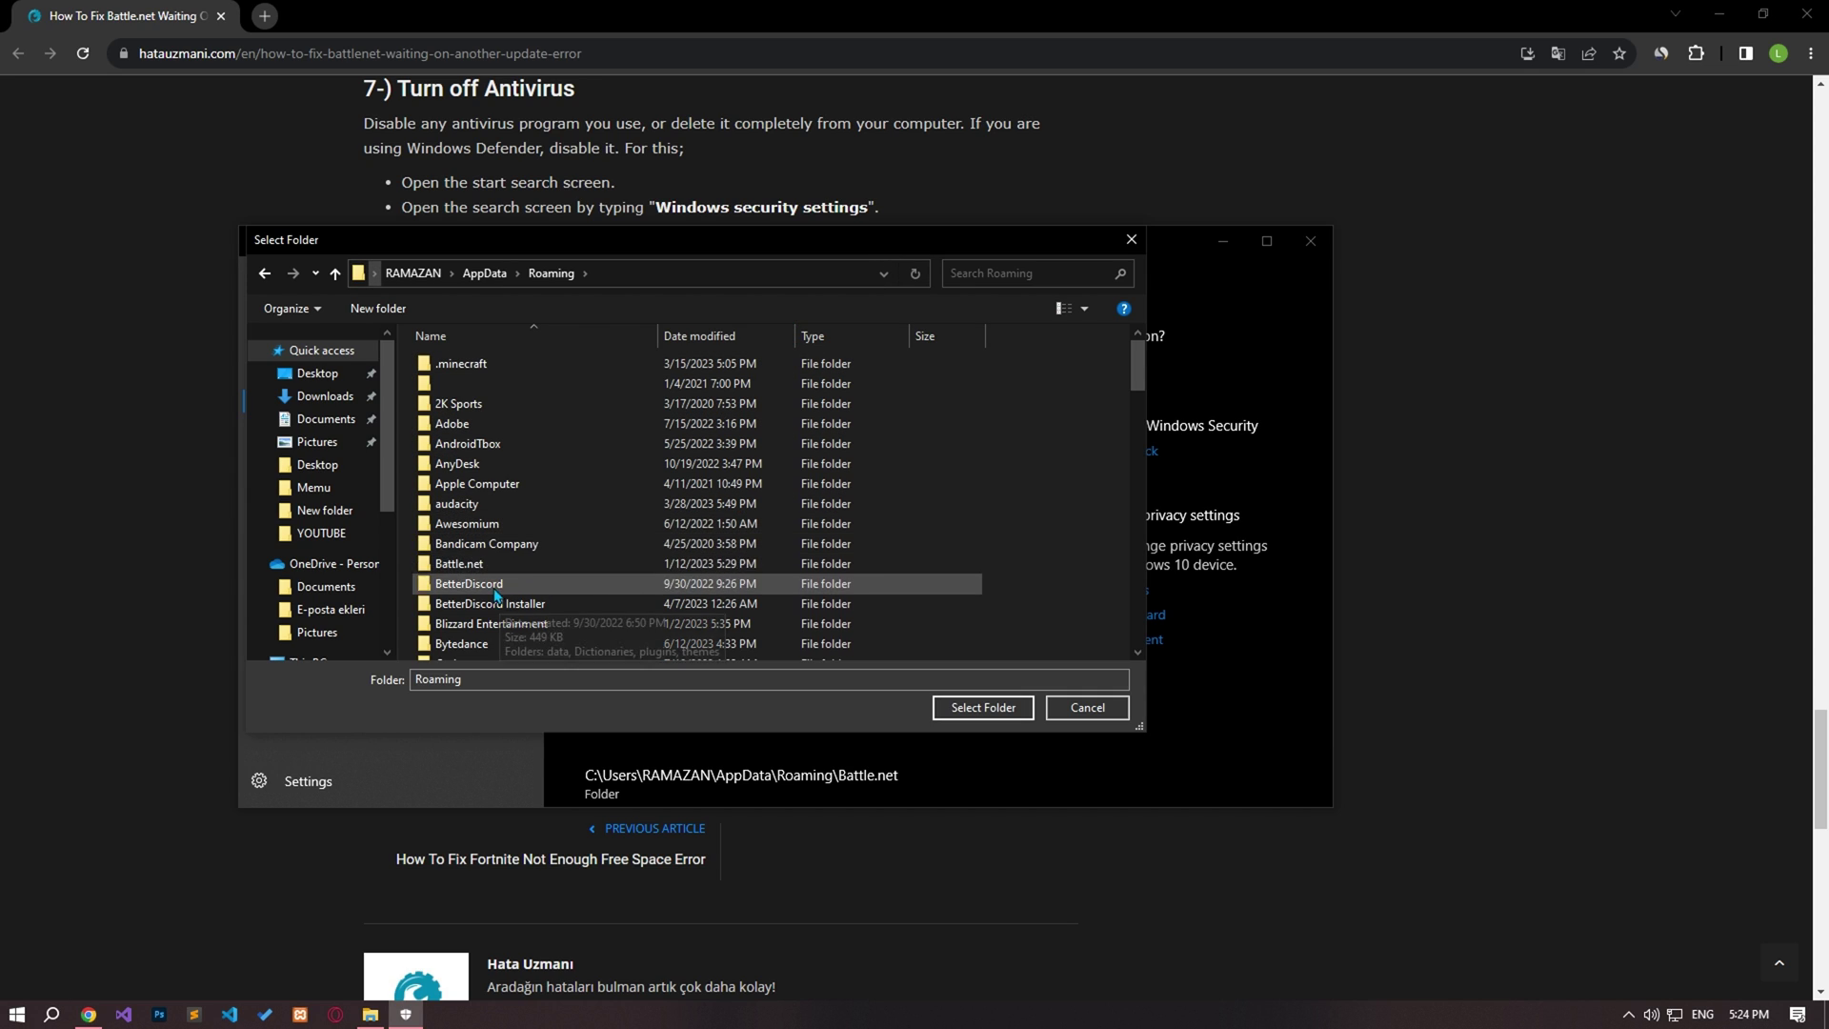
{"action": "left_click", "coordinate": [448, 624]}
{"action": "left_click", "coordinate": [966, 710]}
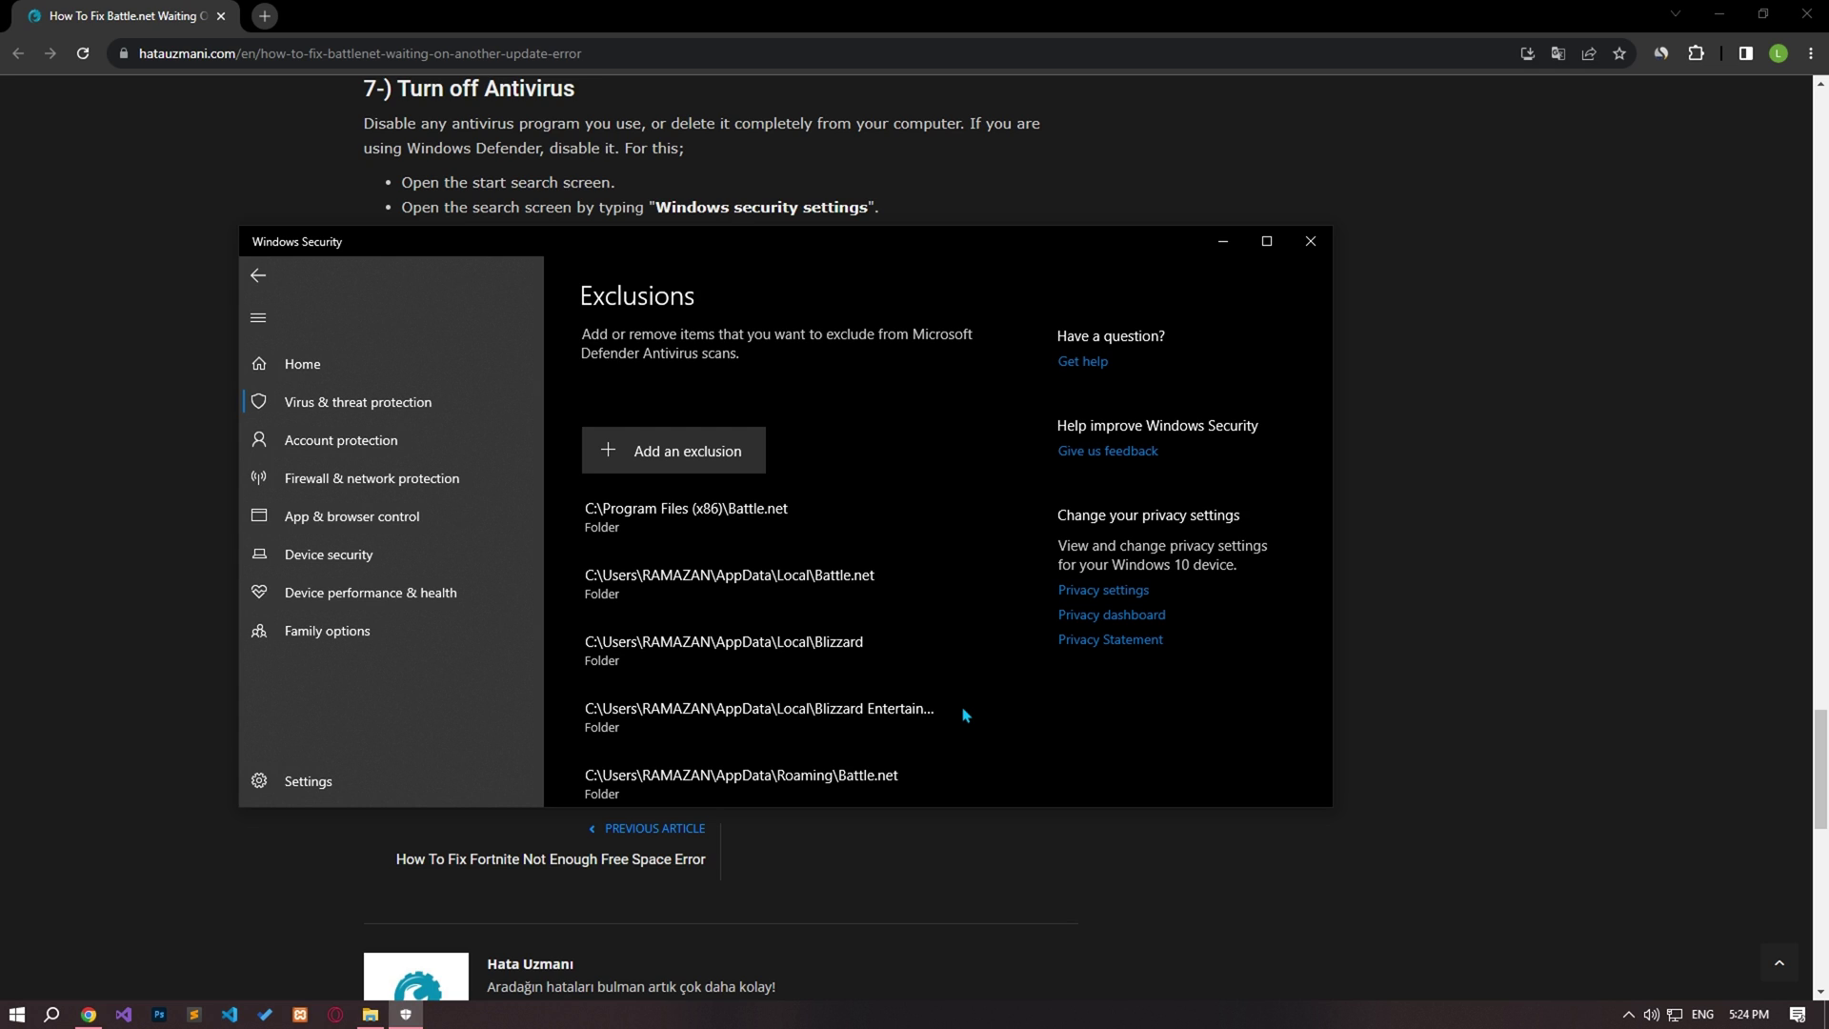
Switch to the File Explorer window showing New folder and launch Battle.net from its shortcut.
{"action": "left_click", "coordinate": [371, 1013]}
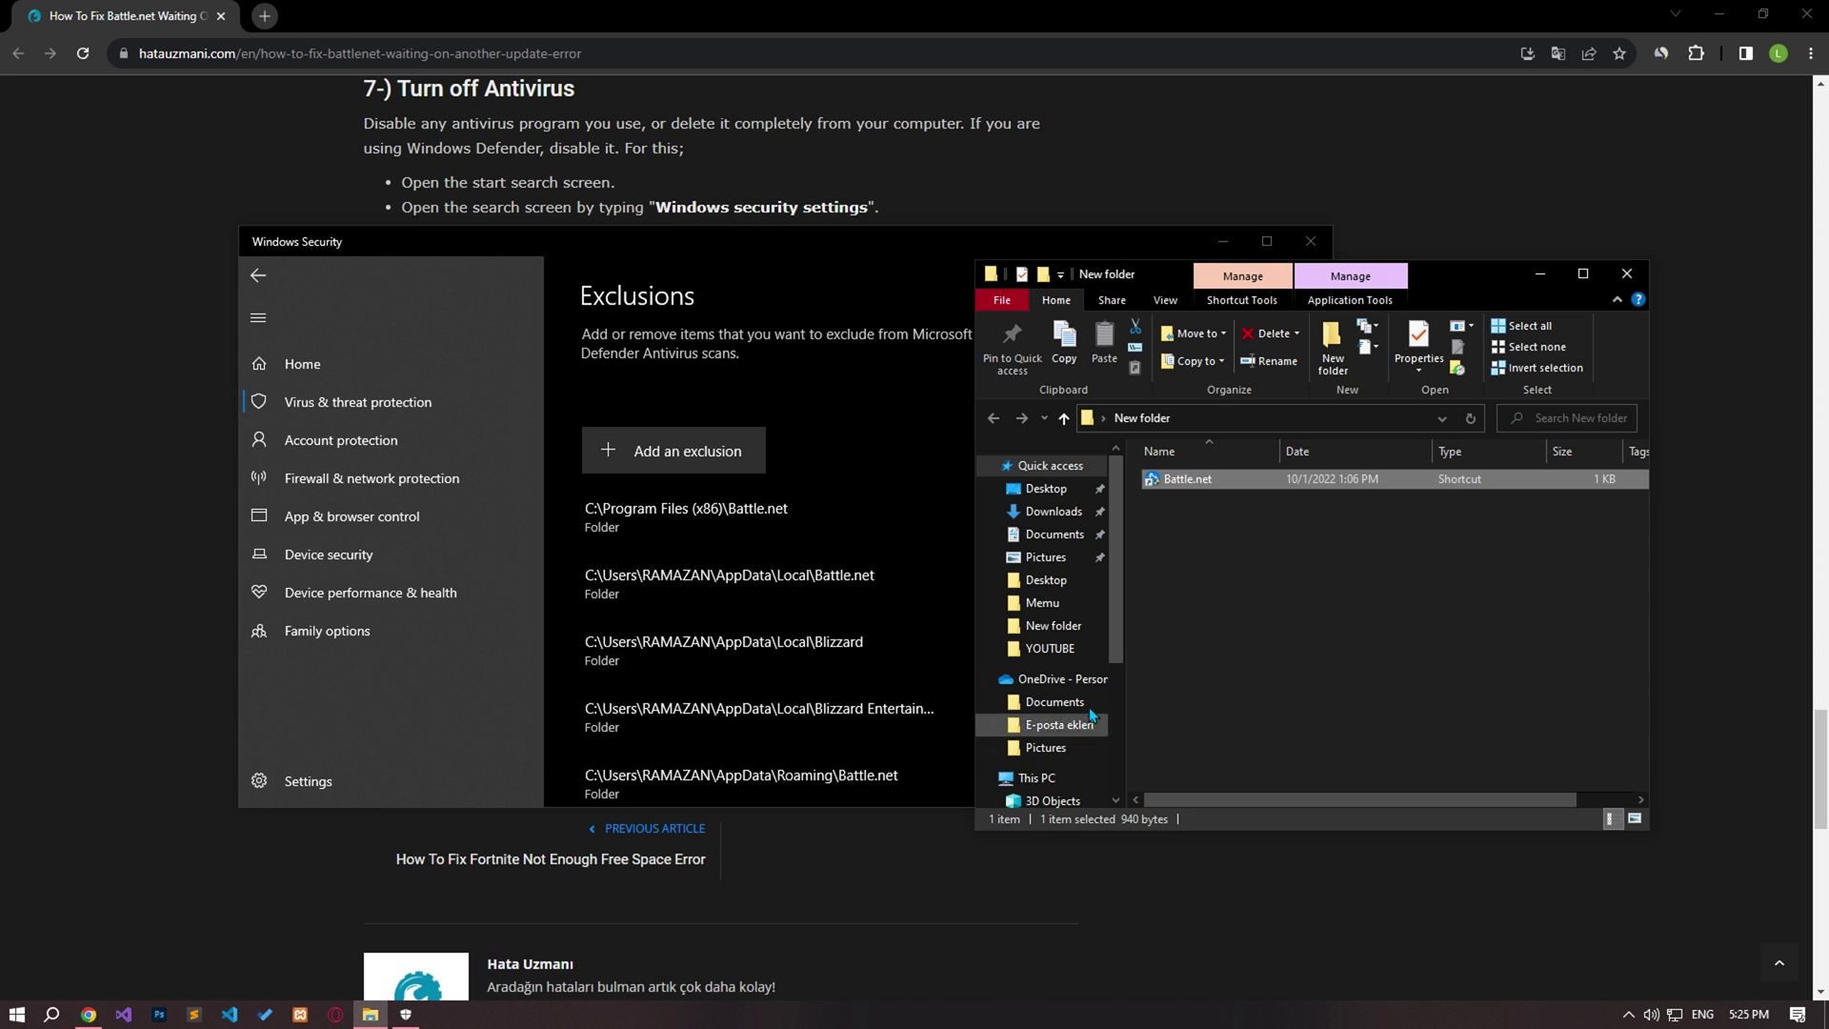
{"action": "double_click", "coordinate": [1214, 488]}
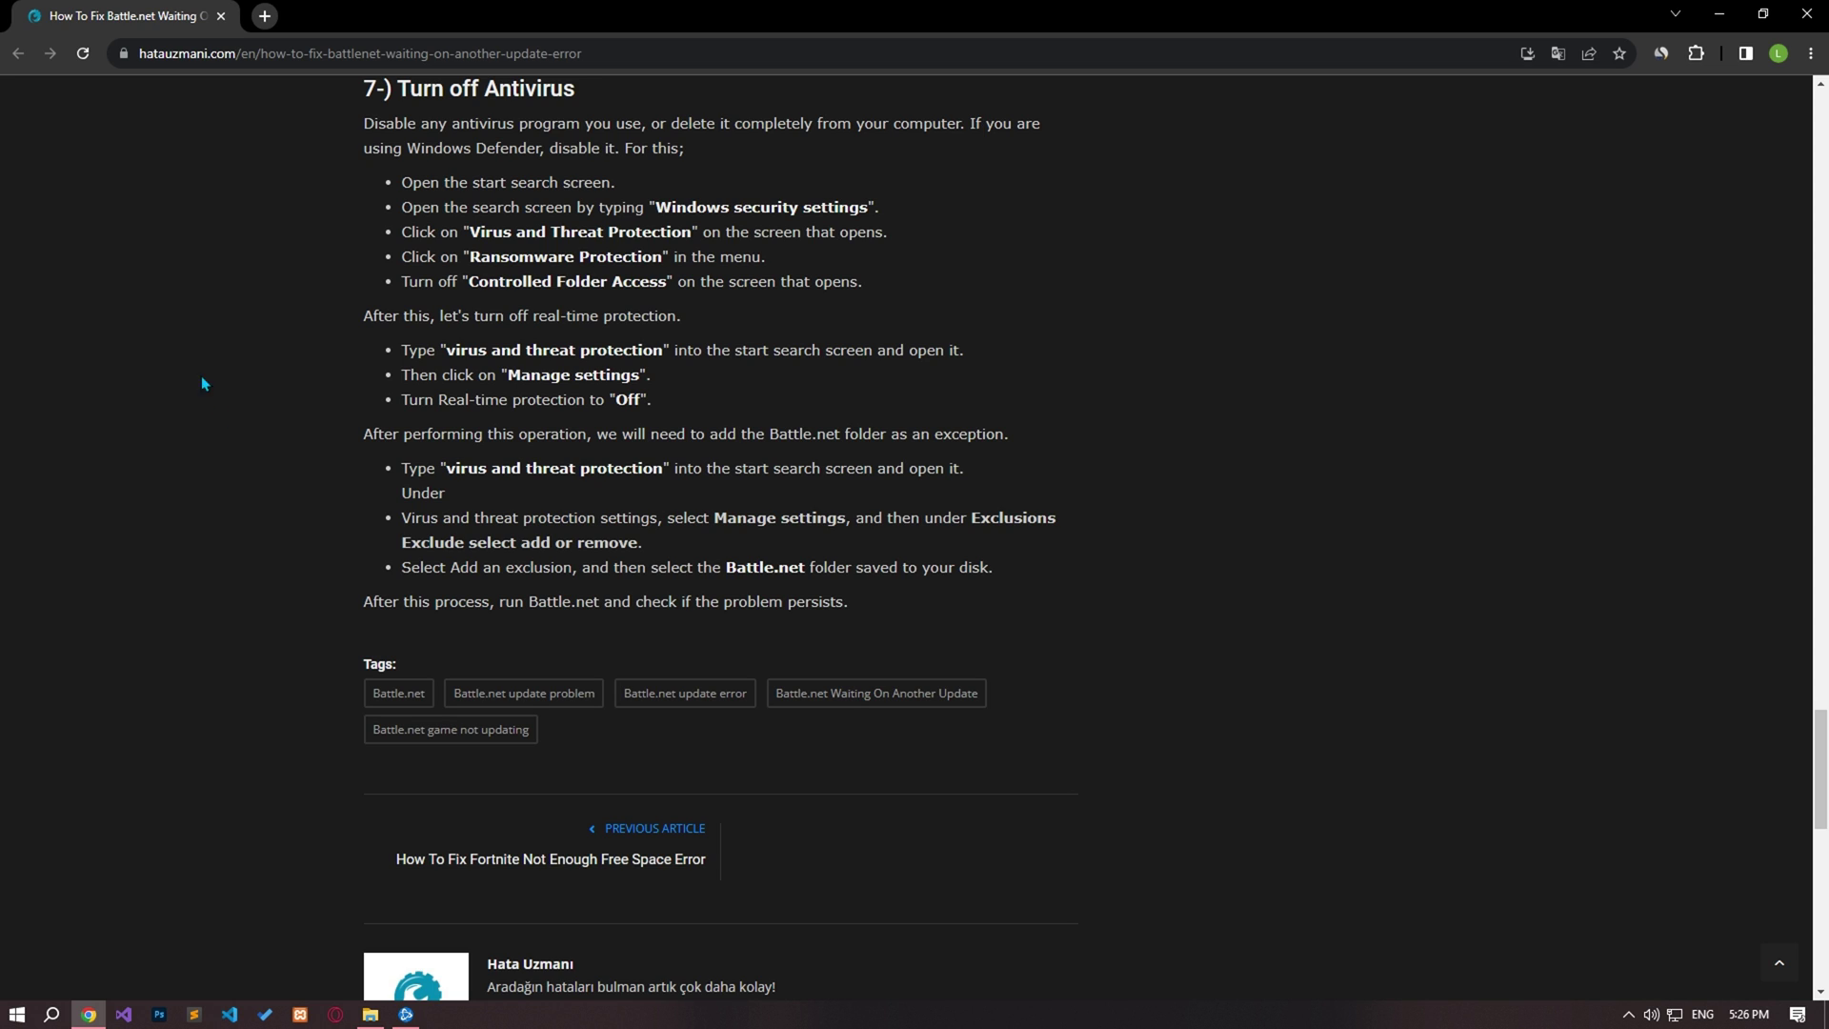
Open Task Manager and end the running Battle.net (32 bit) task.
{"action": "right_click", "coordinate": [610, 1015]}
{"action": "left_click", "coordinate": [673, 945]}
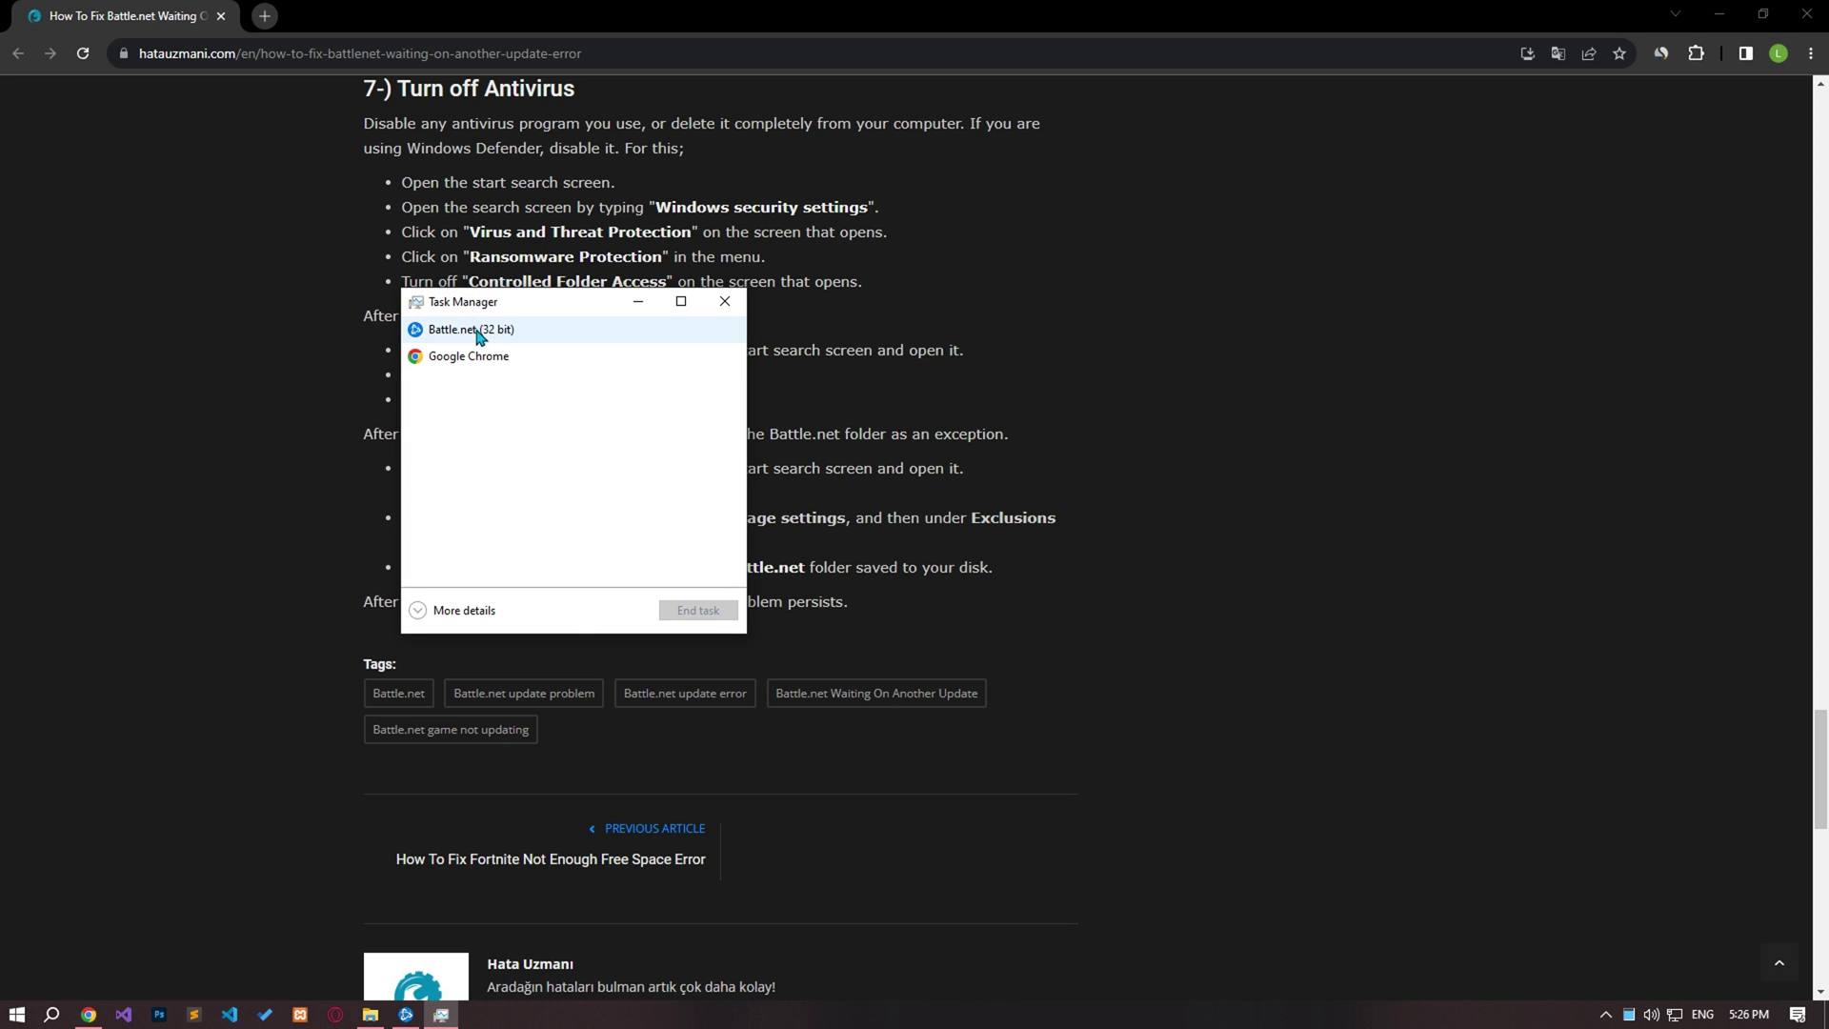
{"action": "left_click", "coordinate": [476, 331]}
{"action": "left_click", "coordinate": [682, 615]}
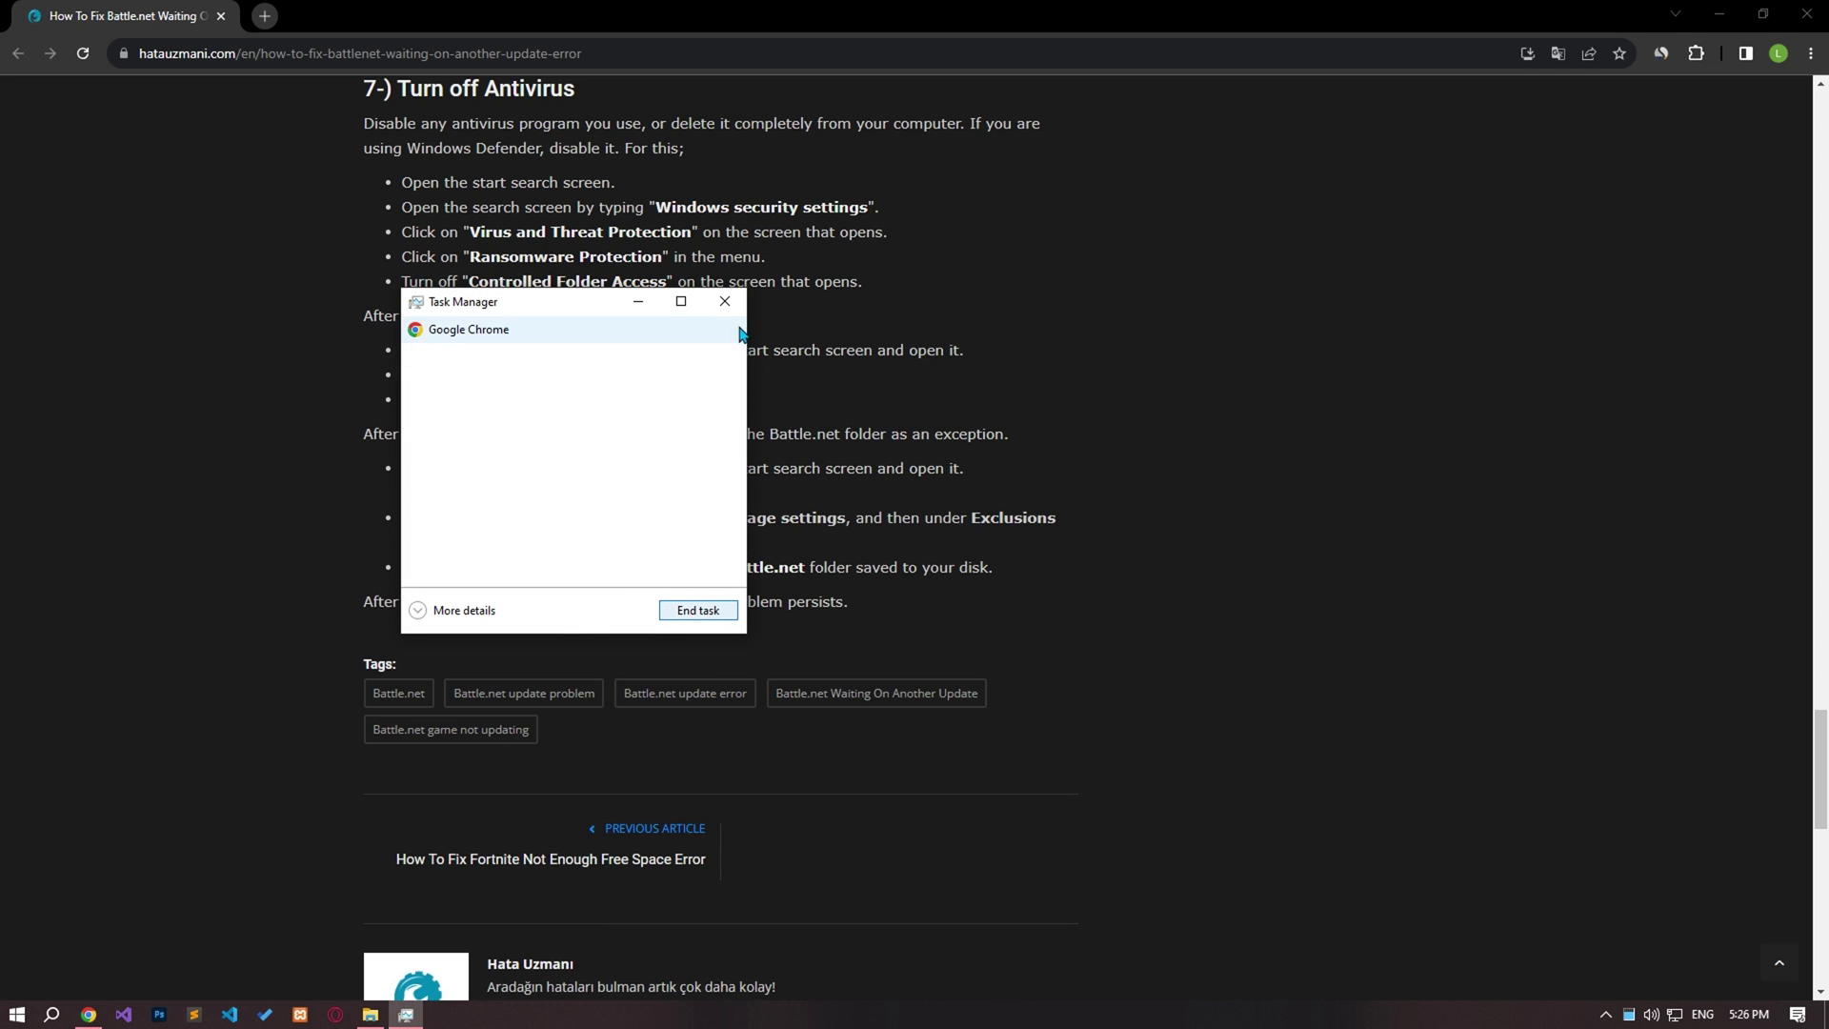
Find the Run app through Windows search and use it to open the %localappdata% folder.
{"action": "left_click", "coordinate": [11, 1015]}
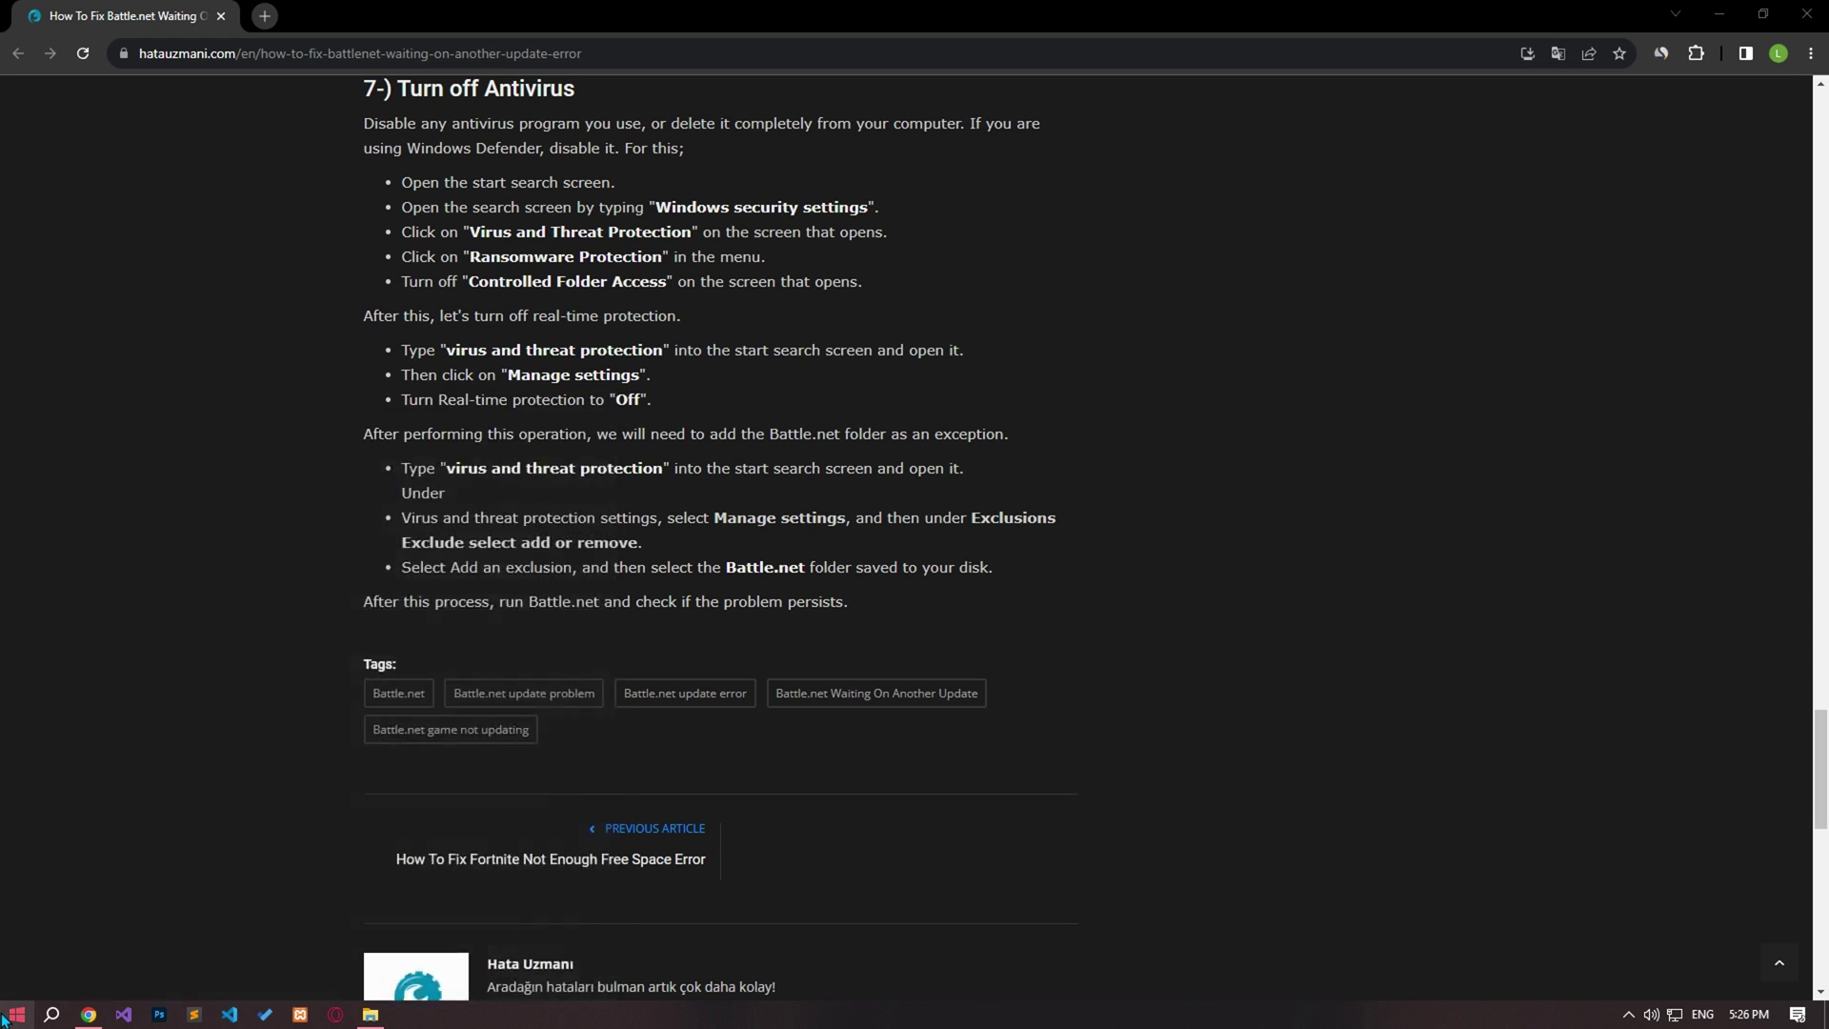
{"action": "type", "text": "run"}
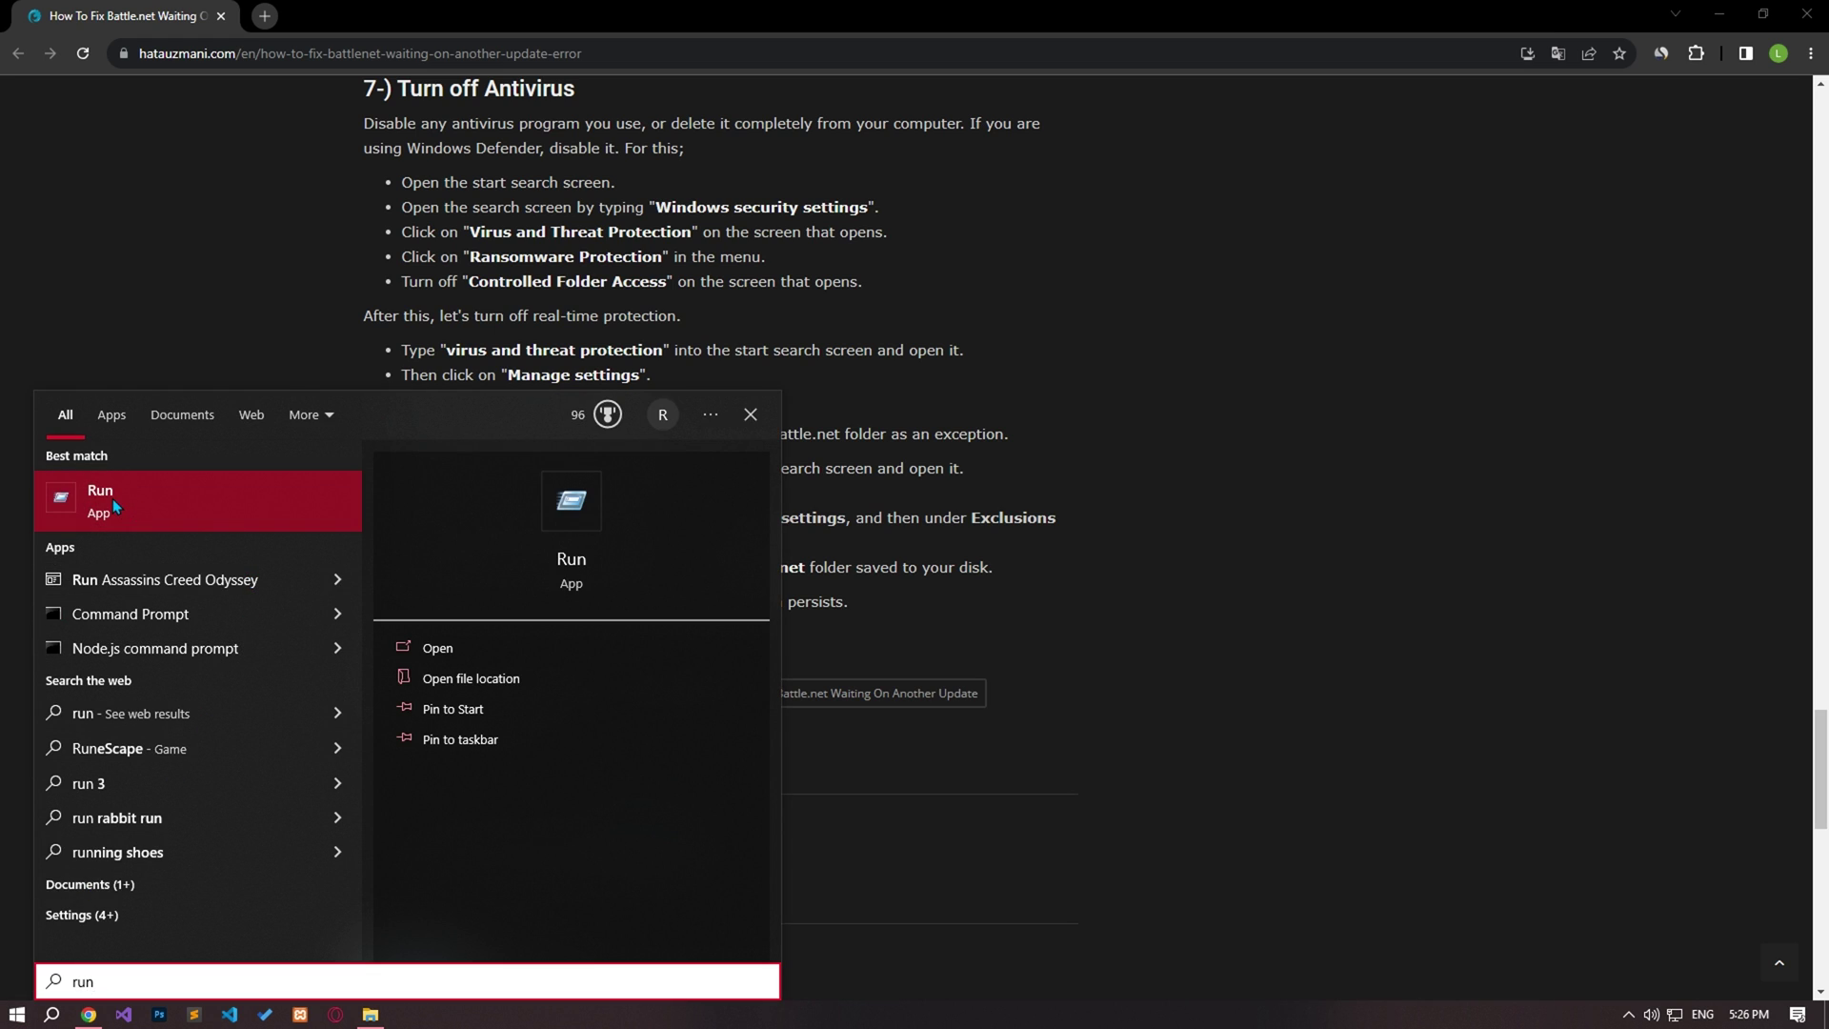
{"action": "left_click", "coordinate": [113, 499]}
{"action": "type", "text": "%"}
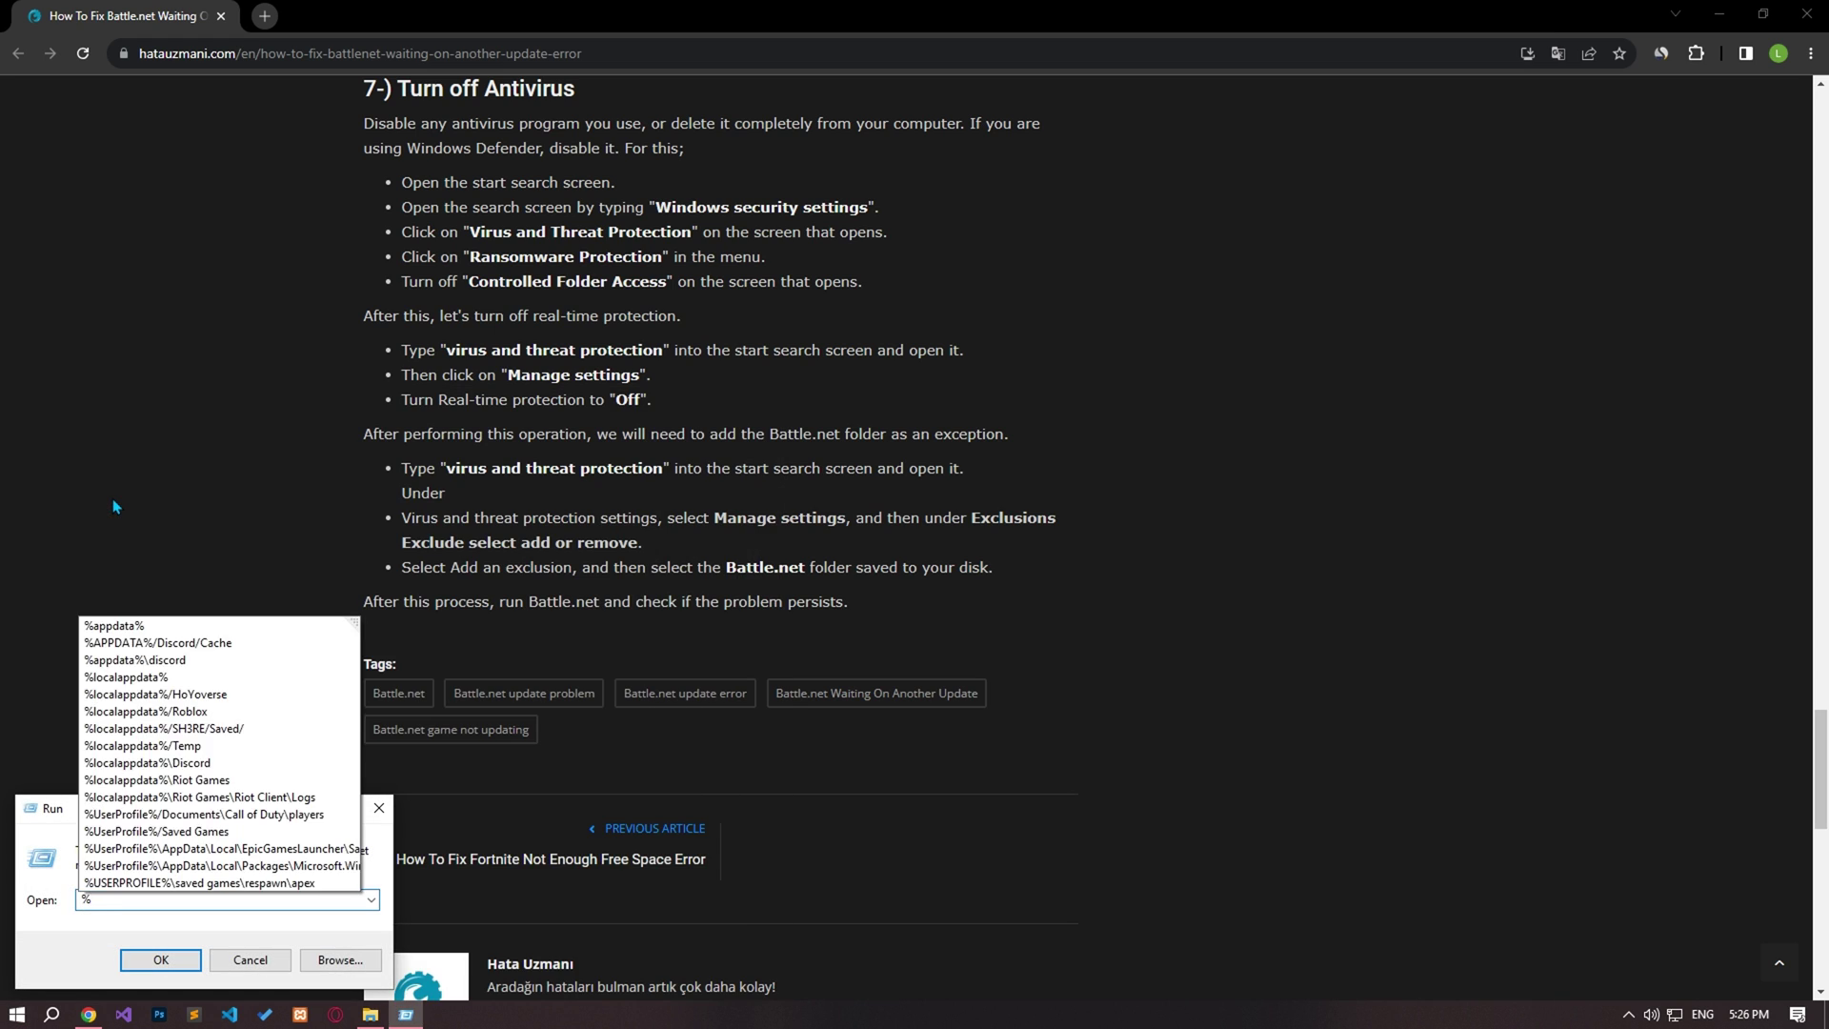
{"action": "type", "text": "localappdata"}
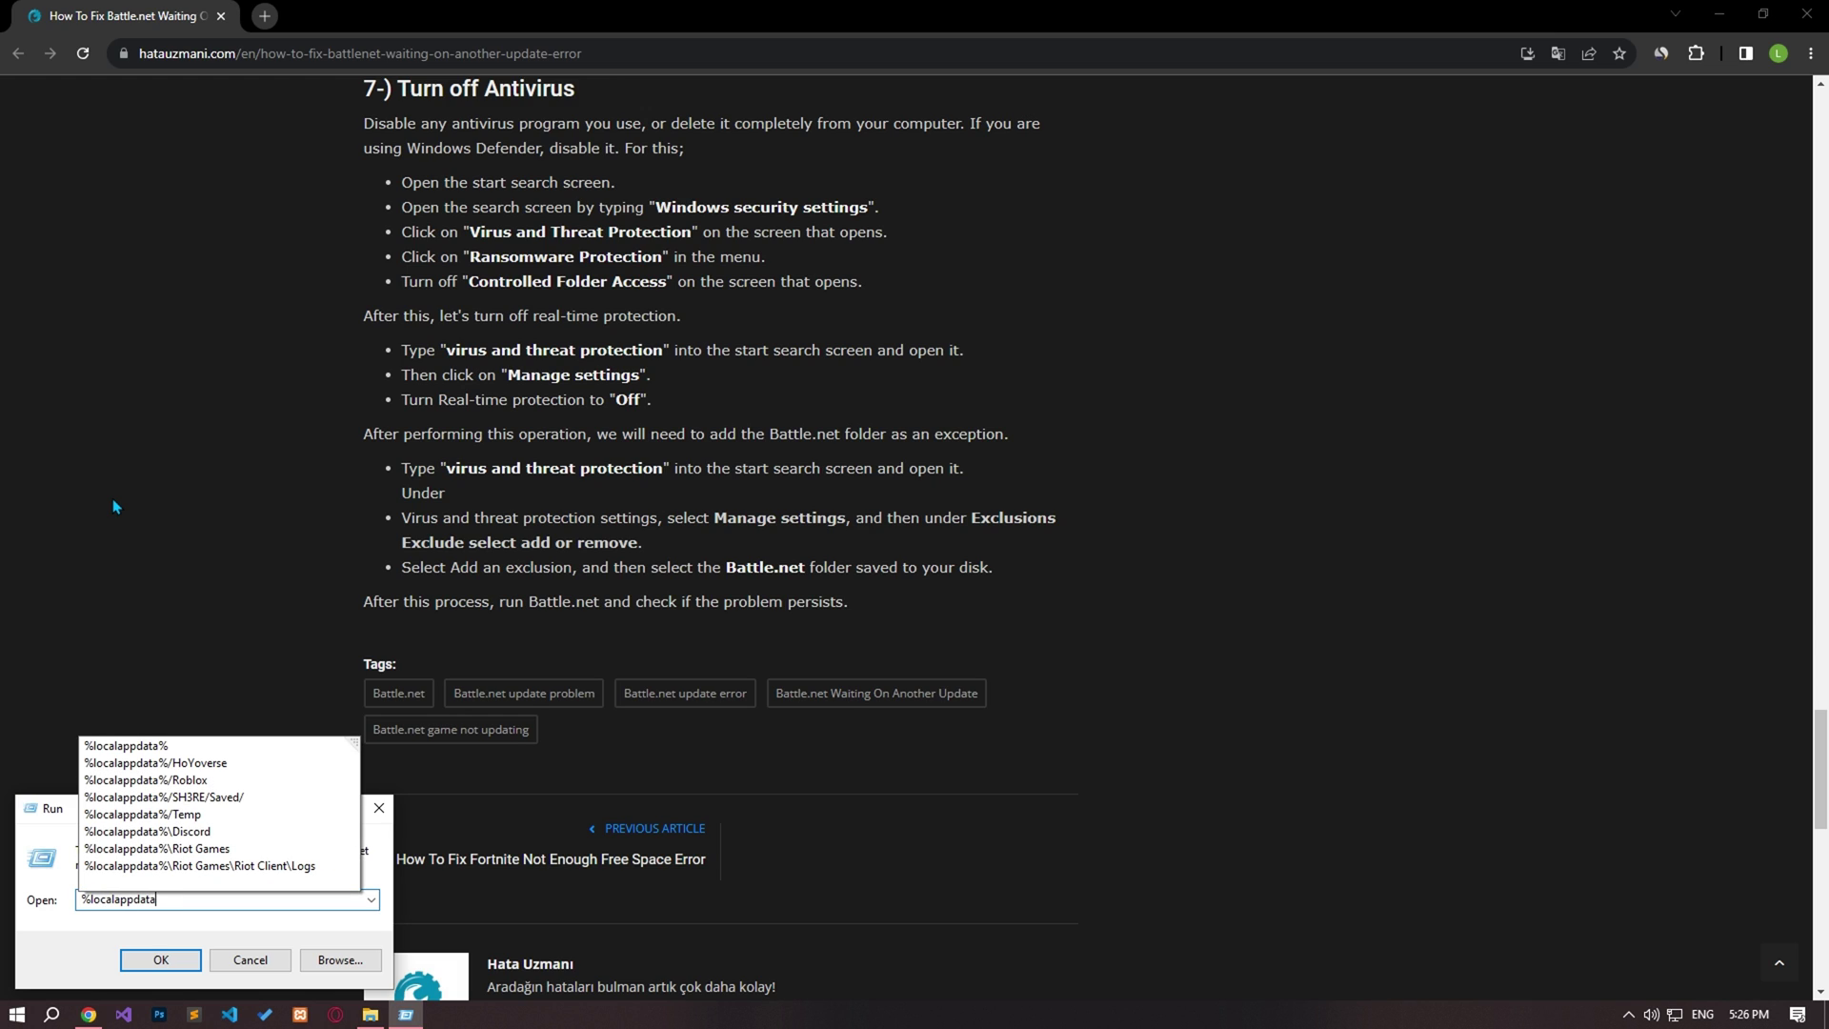
{"action": "type", "text": "%"}
{"action": "left_click", "coordinate": [91, 901]}
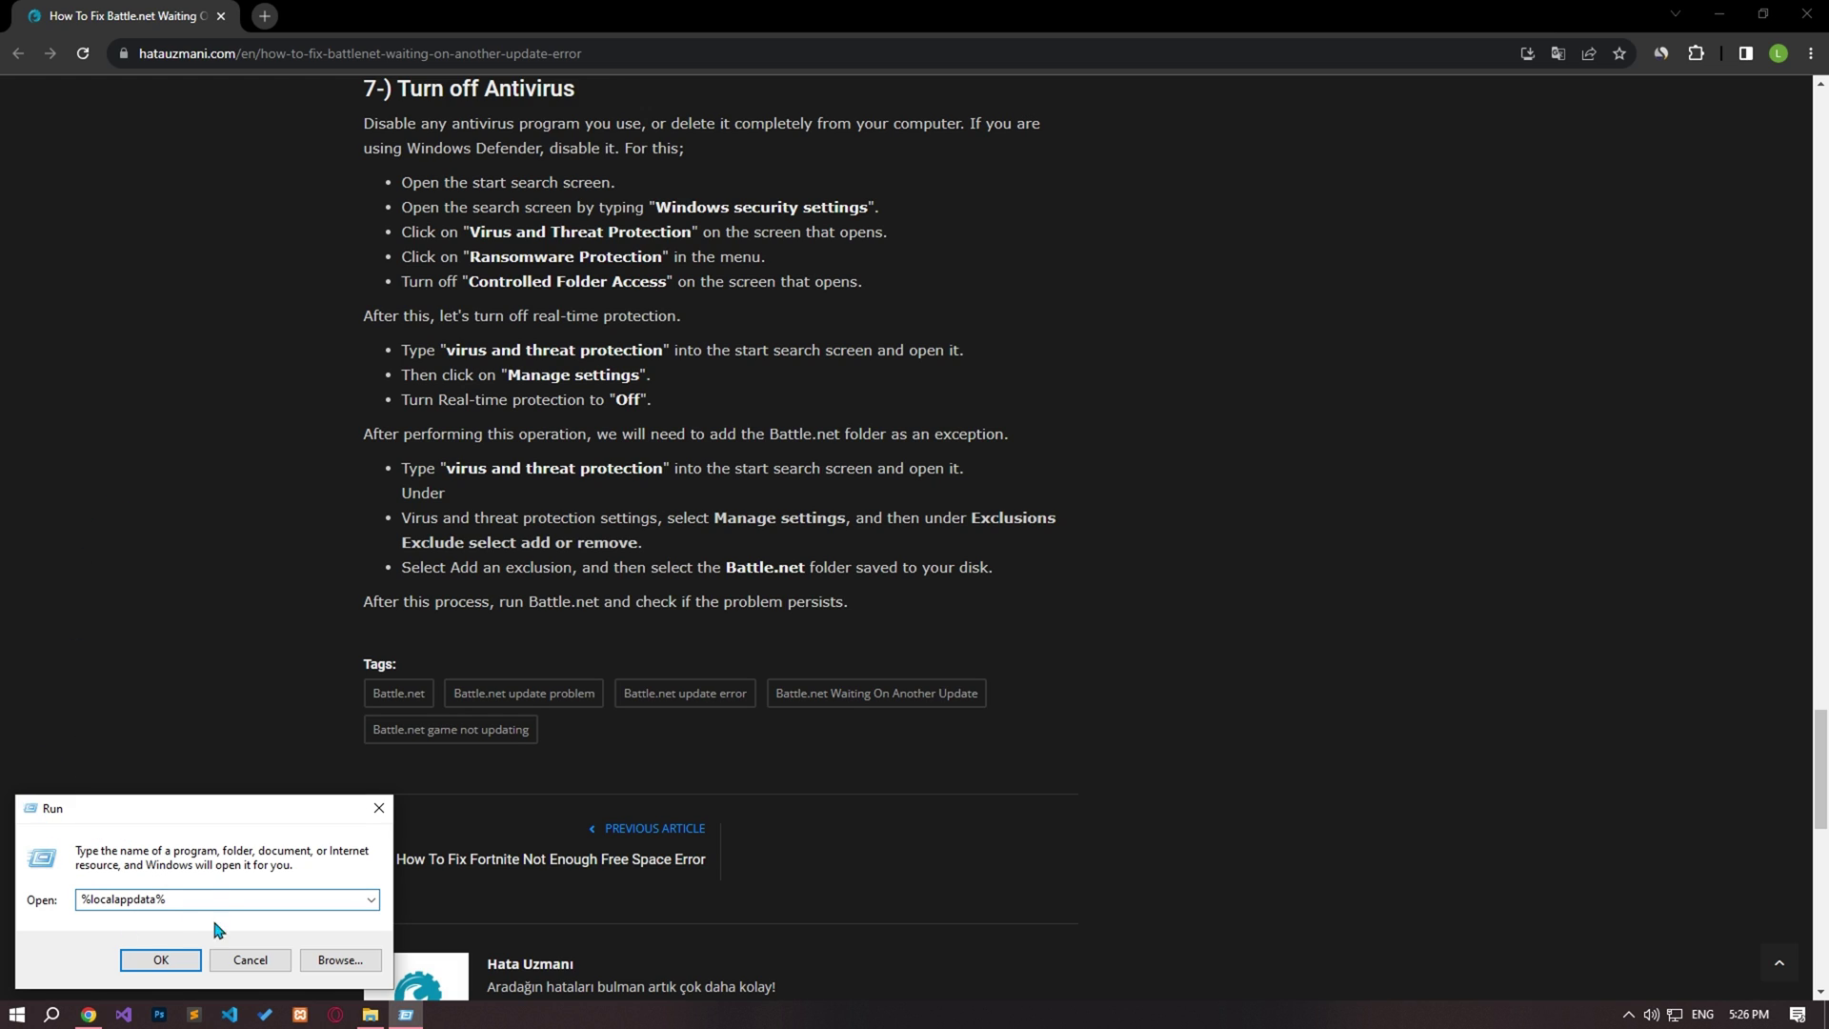
{"action": "left_click", "coordinate": [176, 957]}
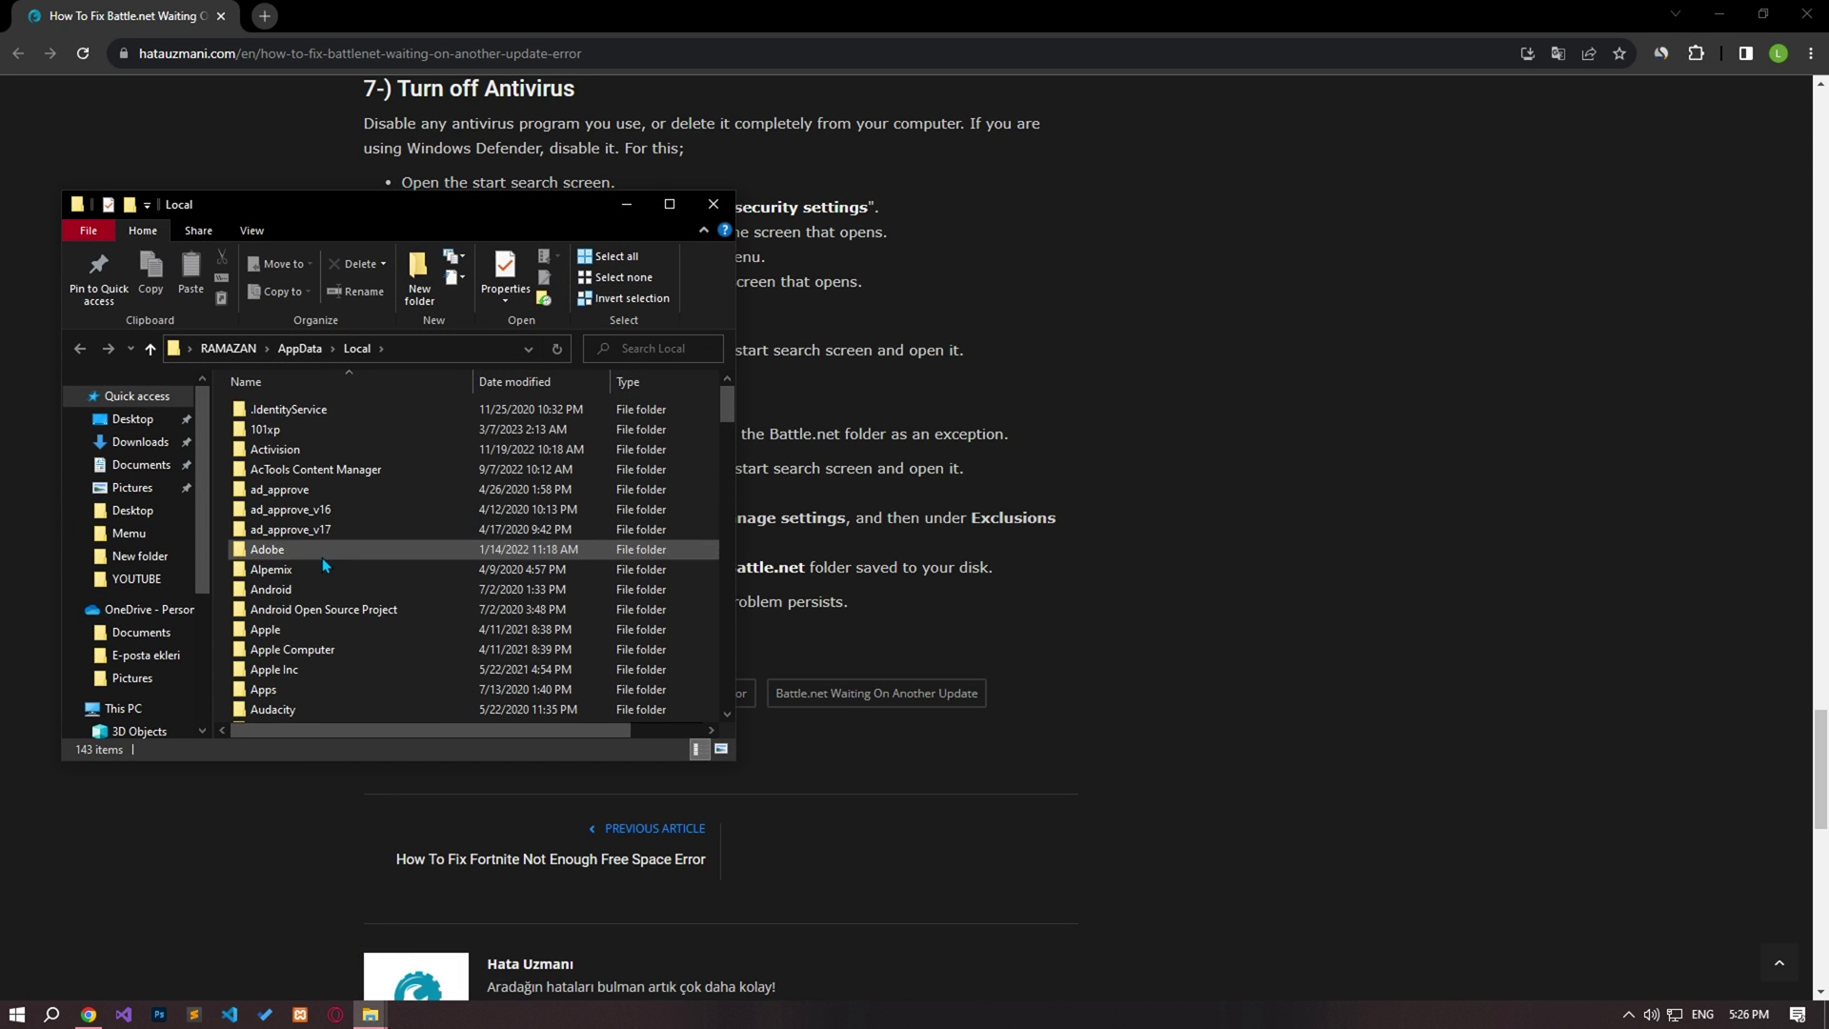
Locate the Battle.net folder inside the AppData Local folder and delete it.
{"action": "key", "text": "b"}
{"action": "key", "text": "b"}
{"action": "key", "text": "b"}
{"action": "key", "text": "b"}
{"action": "key", "text": "b"}
{"action": "key", "text": "b"}
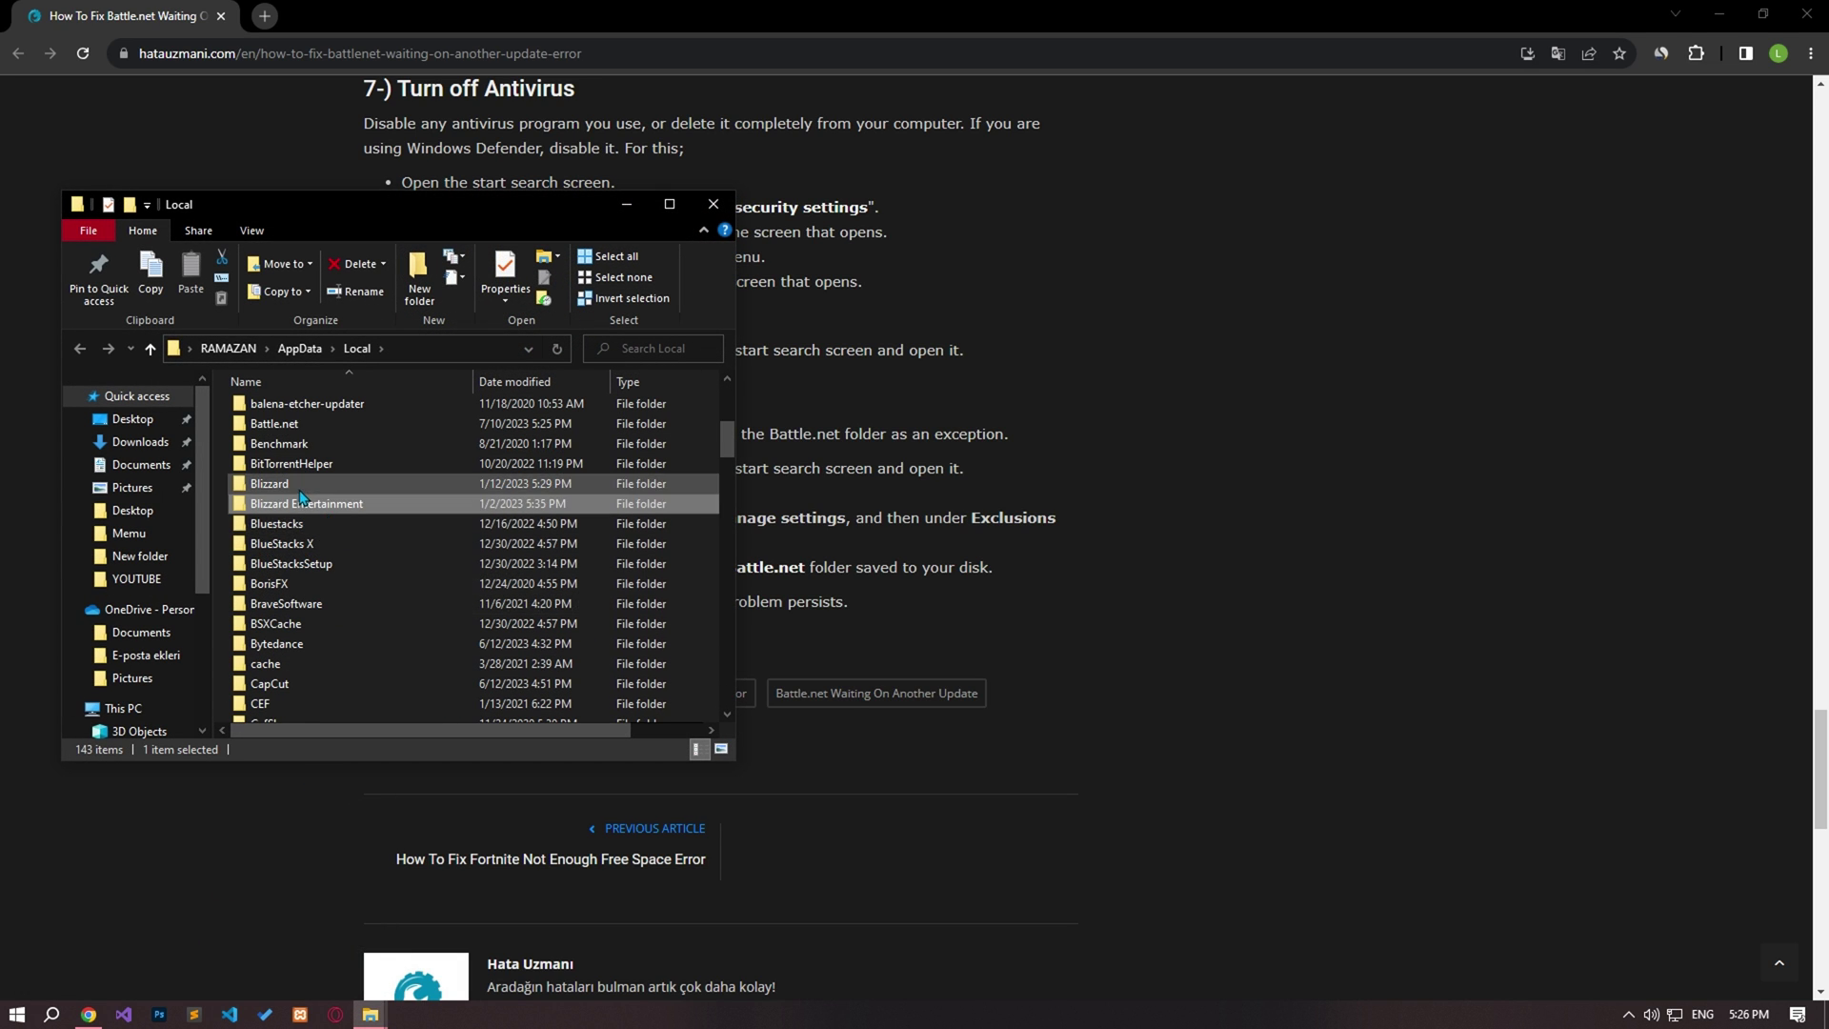
{"action": "type", "text": "bat"}
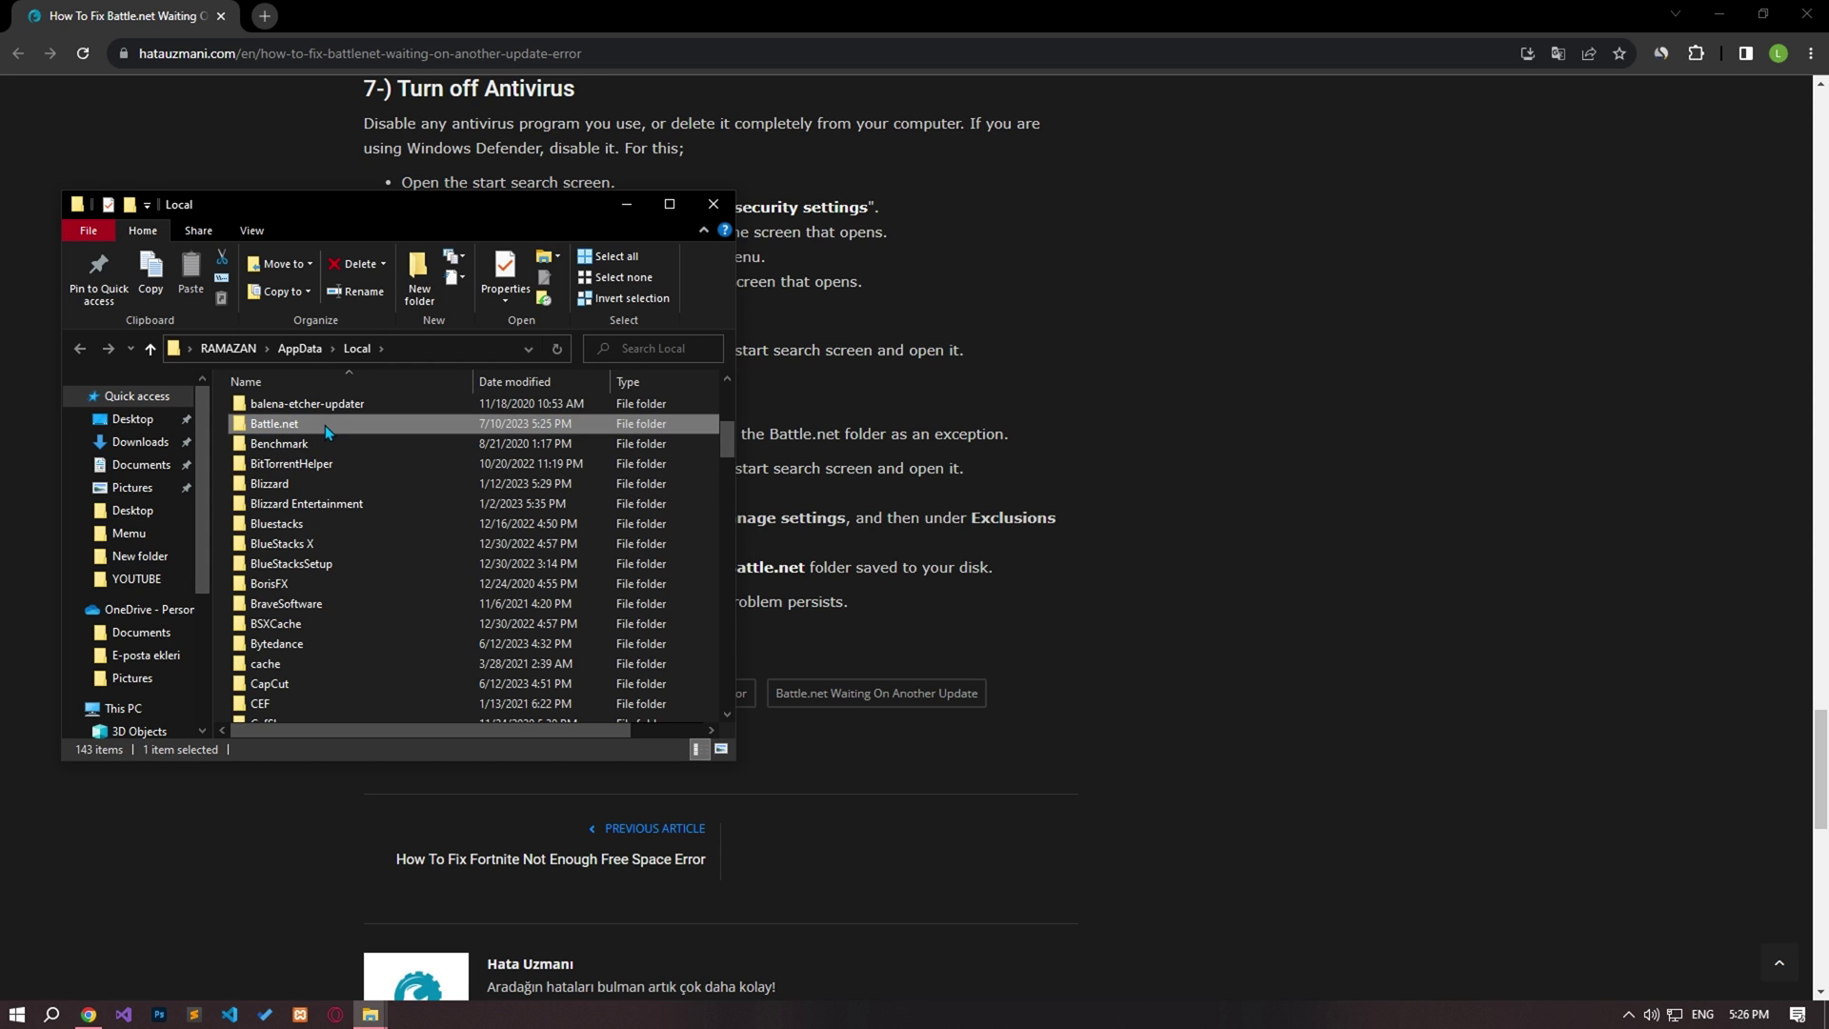
{"action": "right_click", "coordinate": [330, 425]}
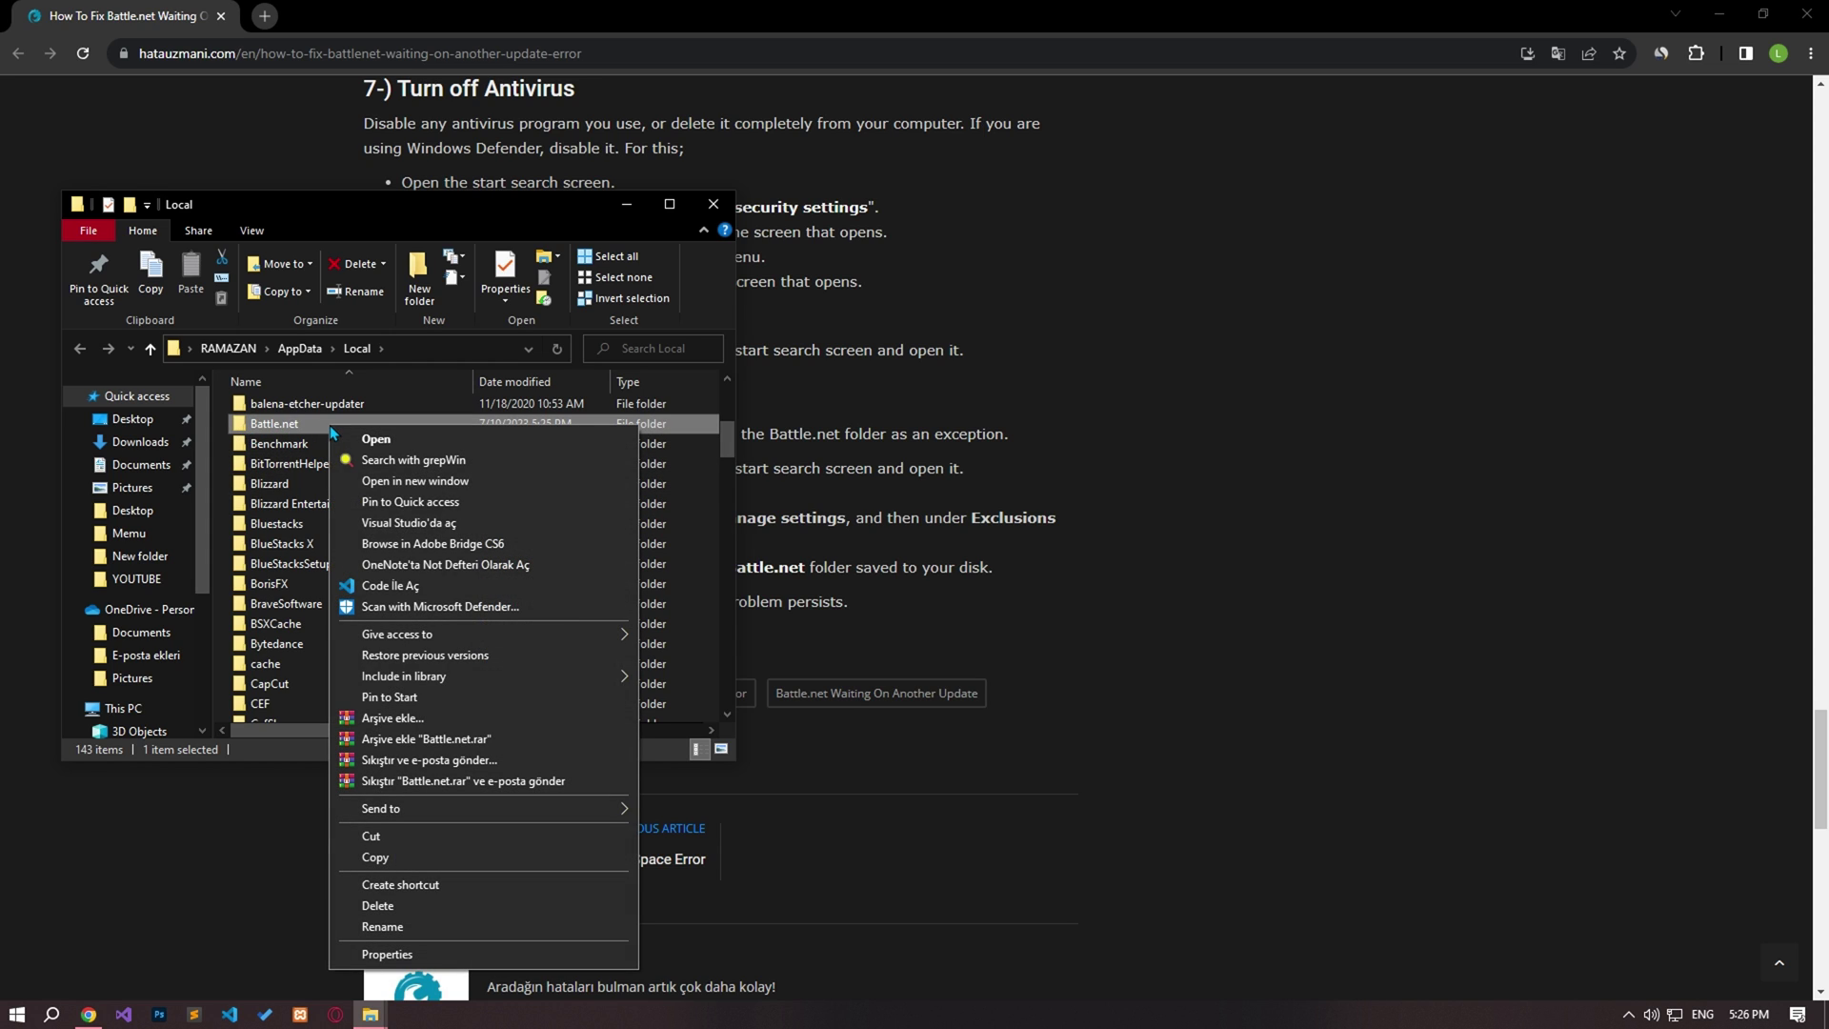
{"action": "left_click", "coordinate": [378, 906]}
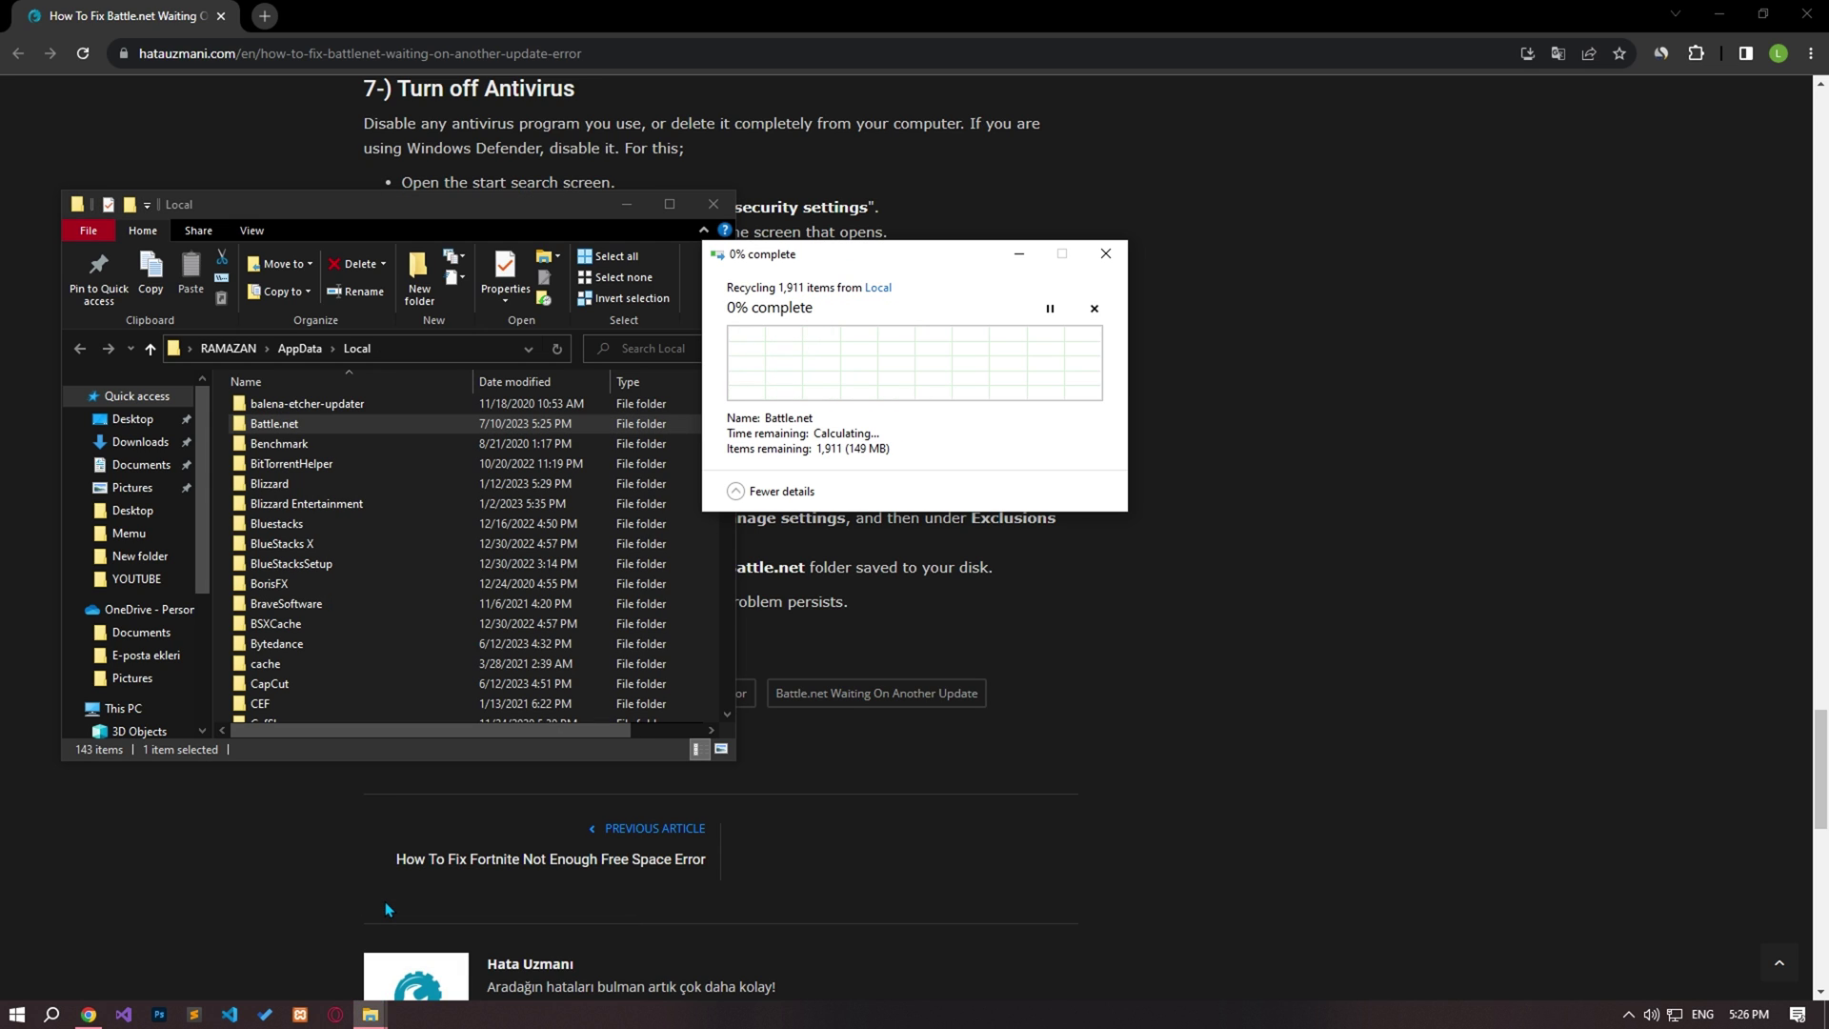
Close the Local folder window and relaunch Battle.net from its shortcut in New folder.
{"action": "left_click", "coordinate": [712, 203]}
{"action": "left_click", "coordinate": [371, 1015]}
{"action": "double_click", "coordinate": [1196, 479]}
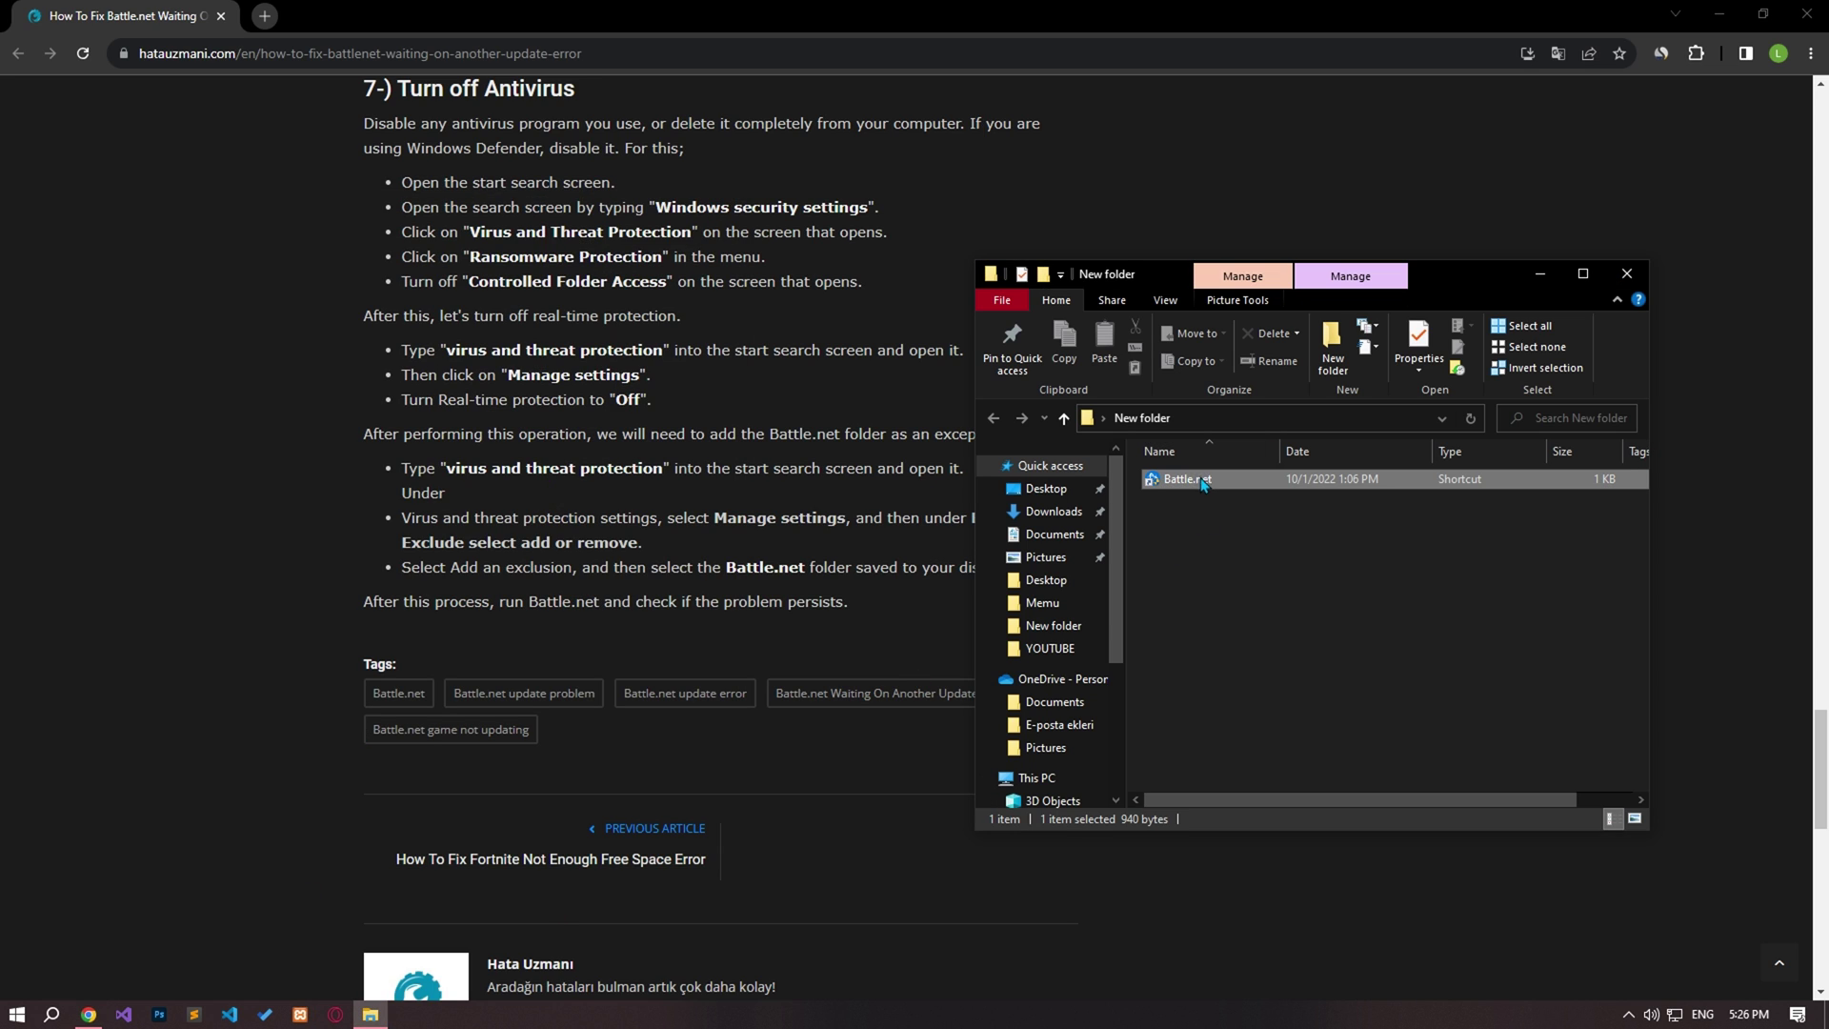